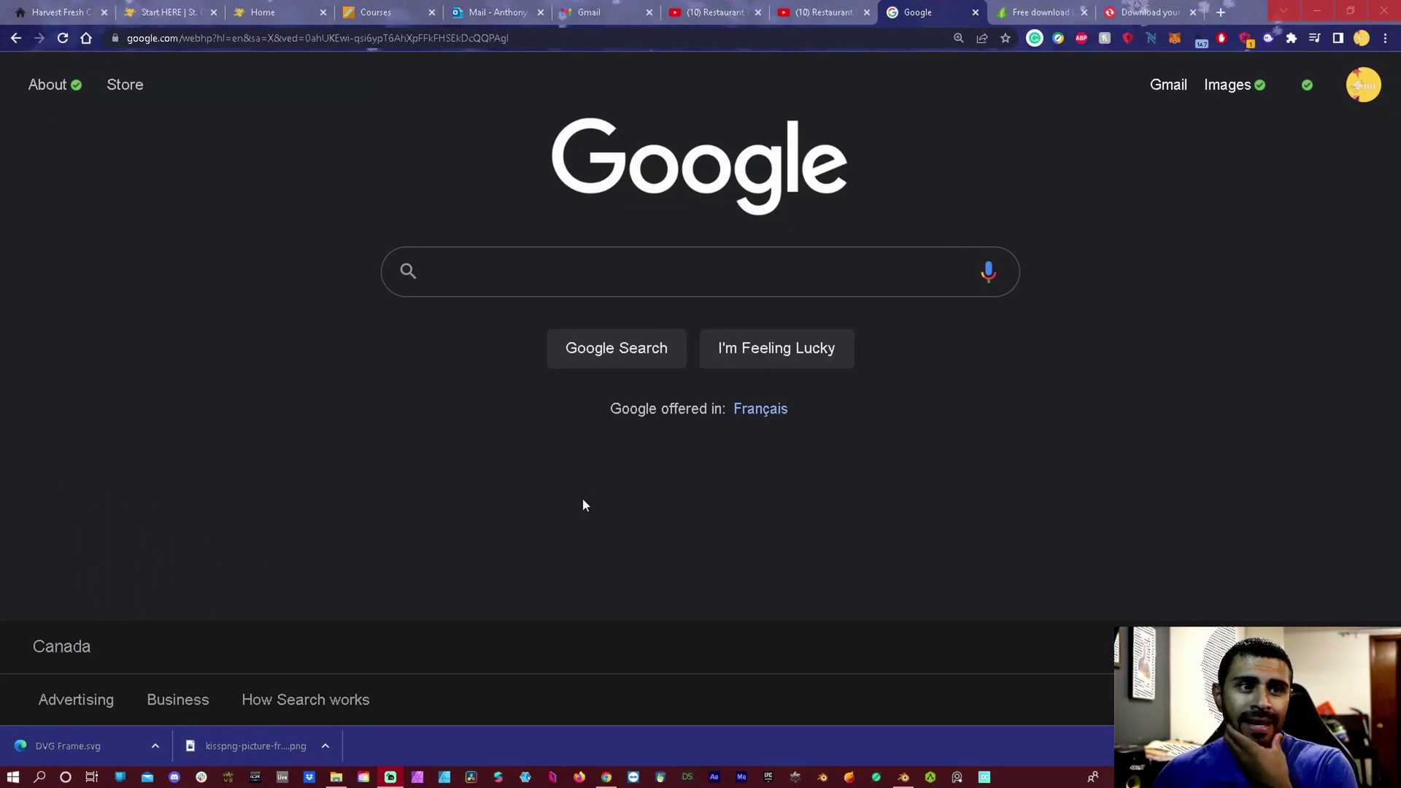
Search Google for 'PNG frames' and scroll down to the pngtree frame results.
click(633, 284)
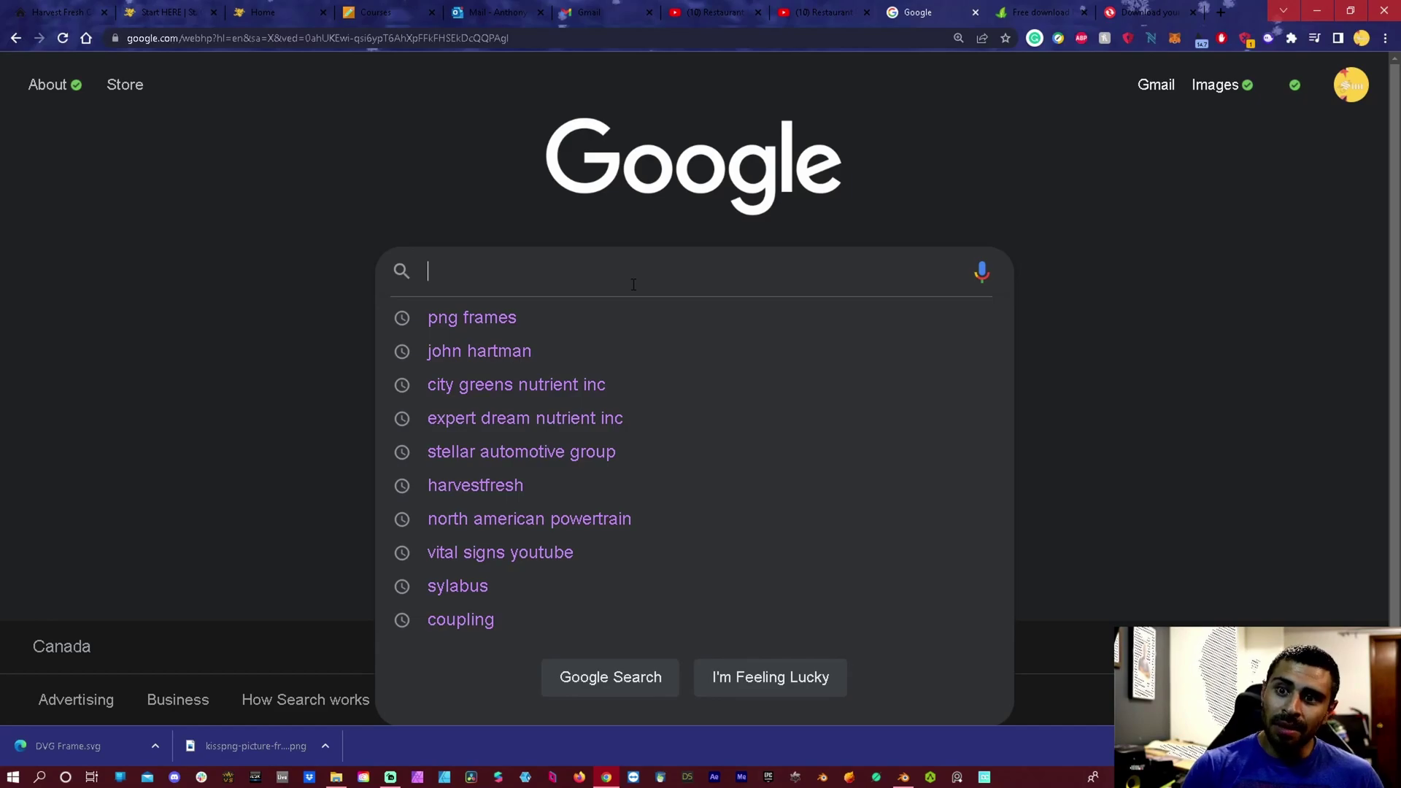
text(PNG)
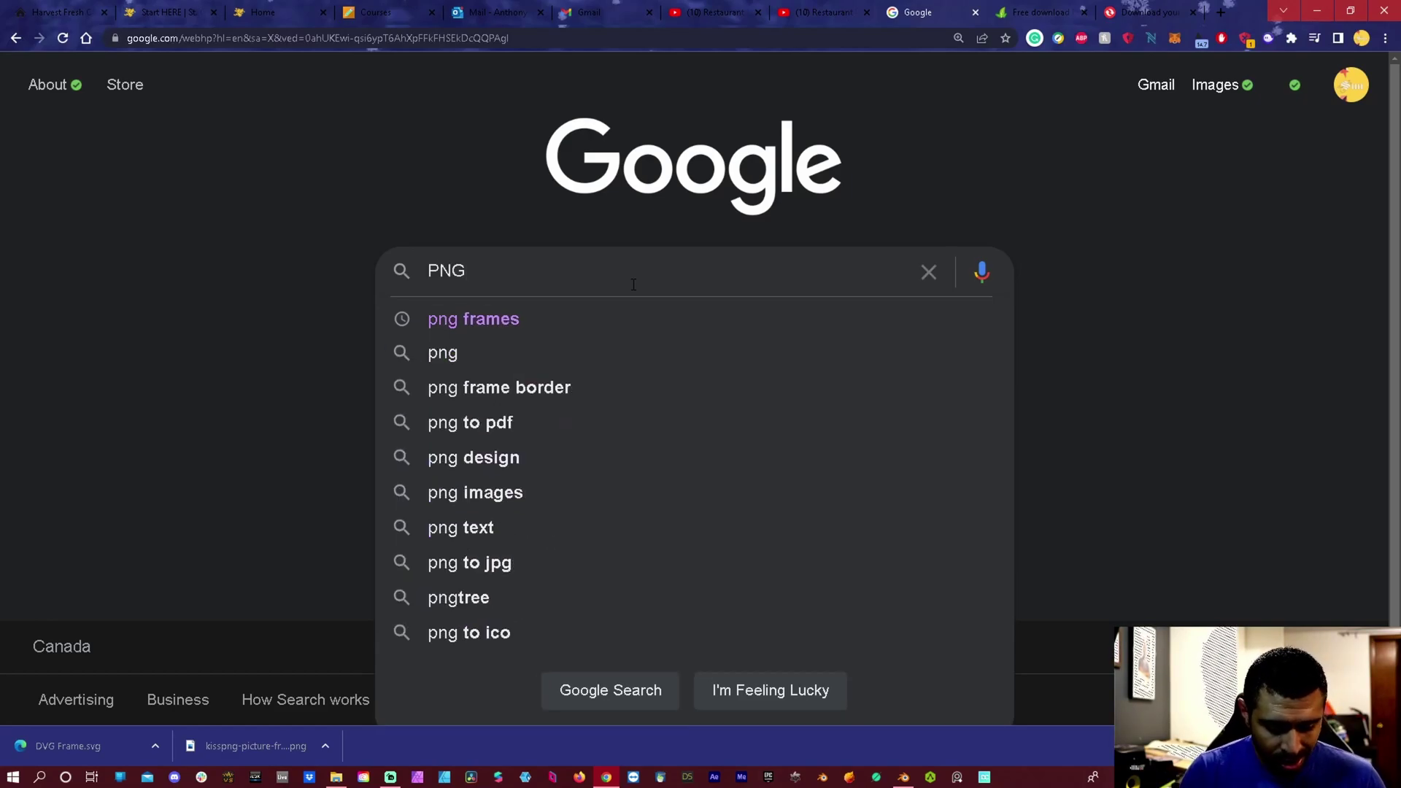
text( frames)
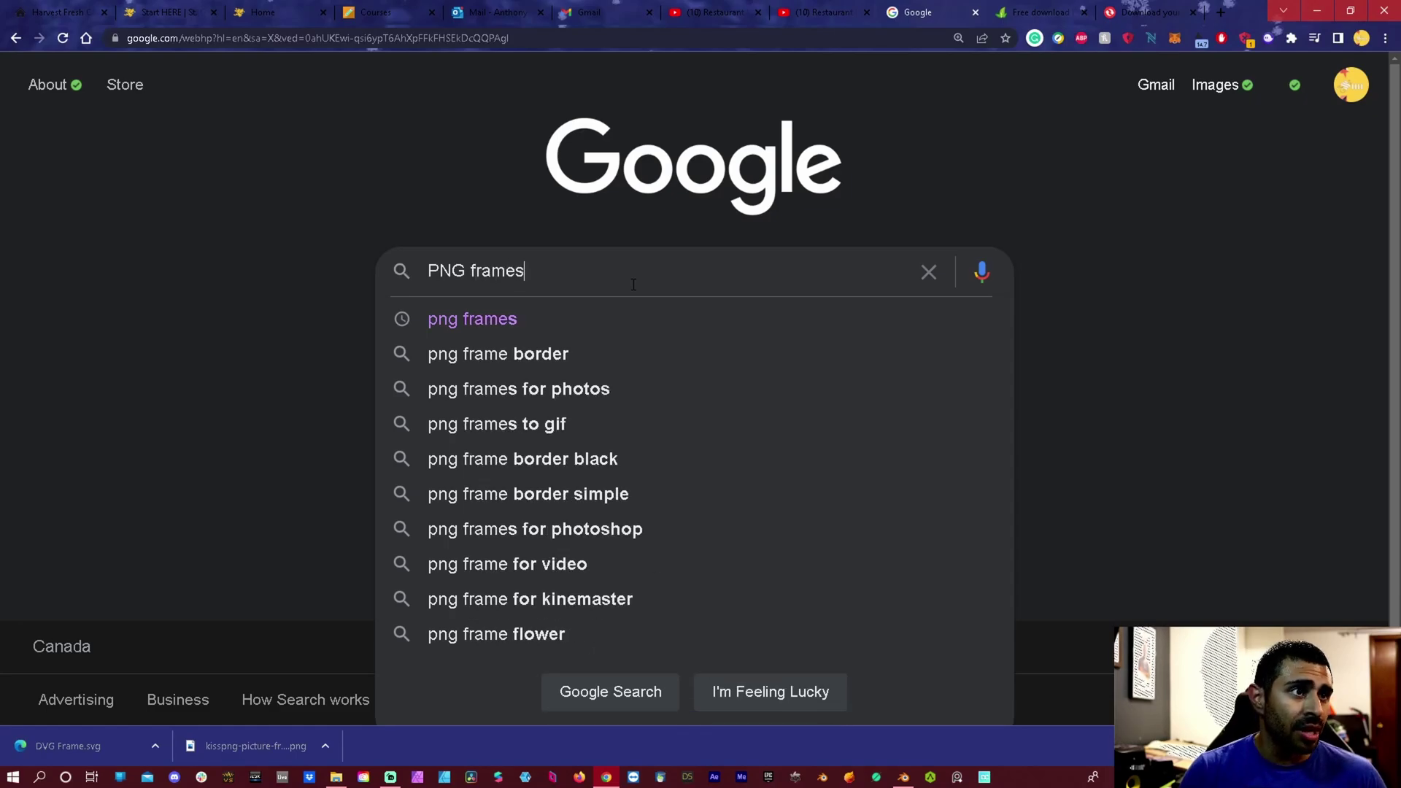
key(Return)
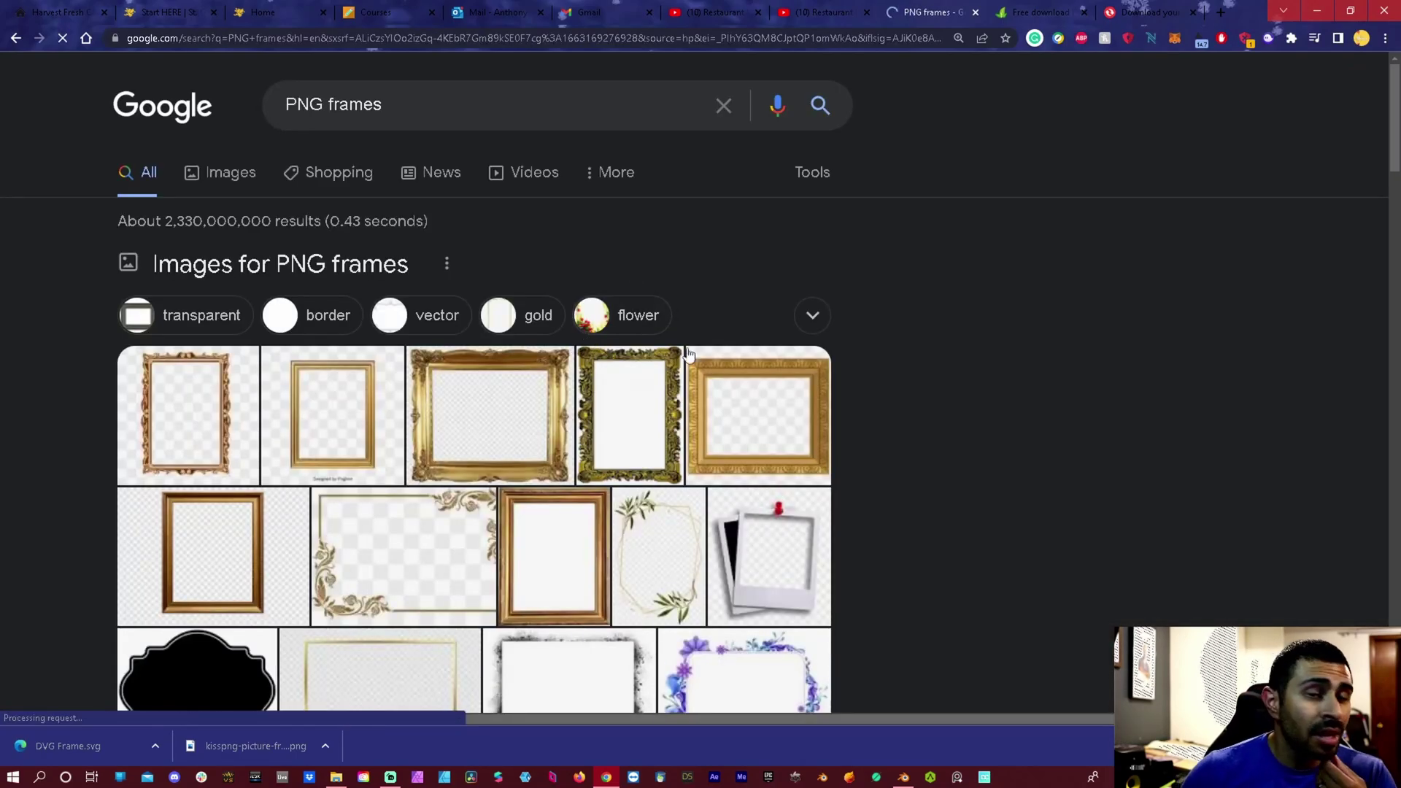
scroll(348, 383, down, 4)
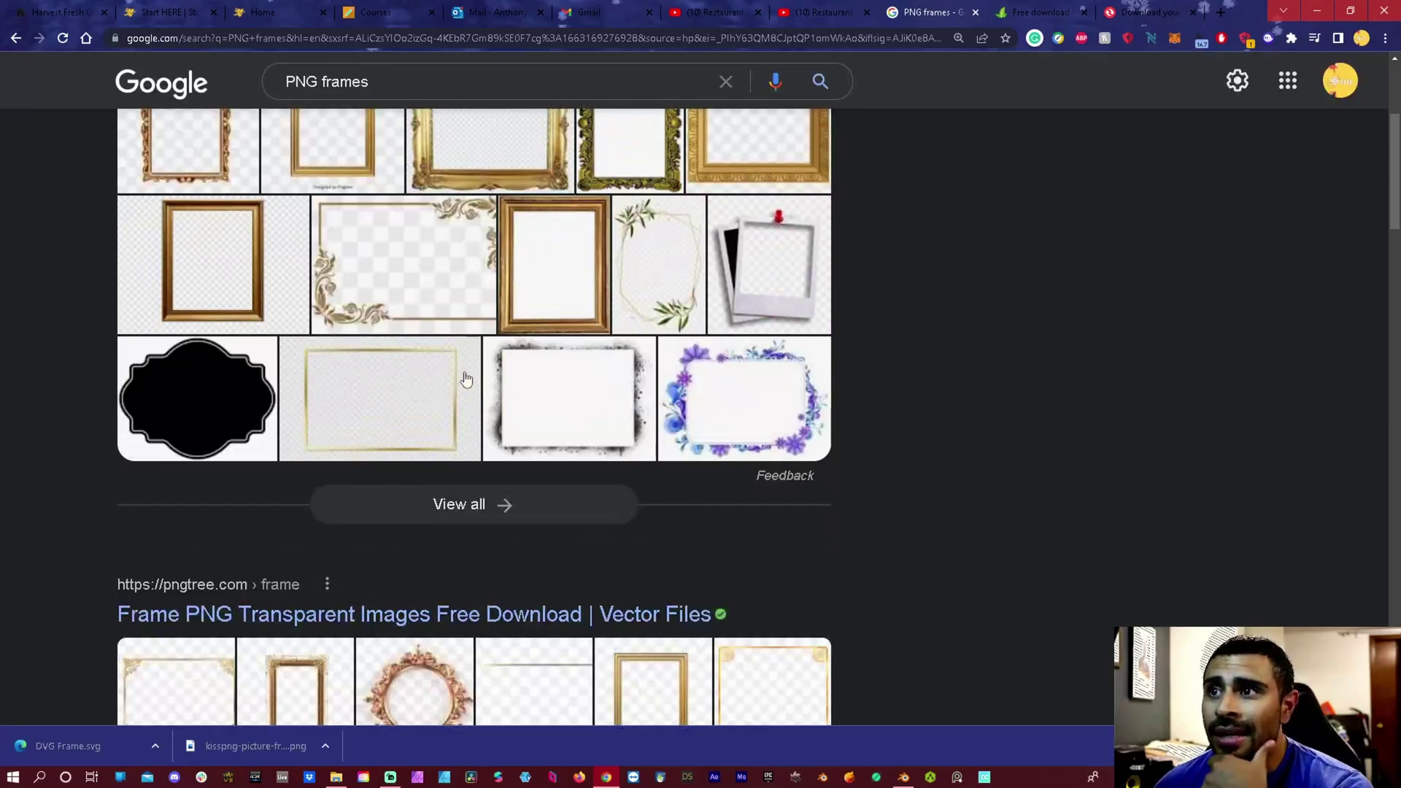
scroll(468, 380, down, 4)
Open the Gold Round Vintage Photo Frame 3d Illustration detail page on Pngtree.
click(433, 437)
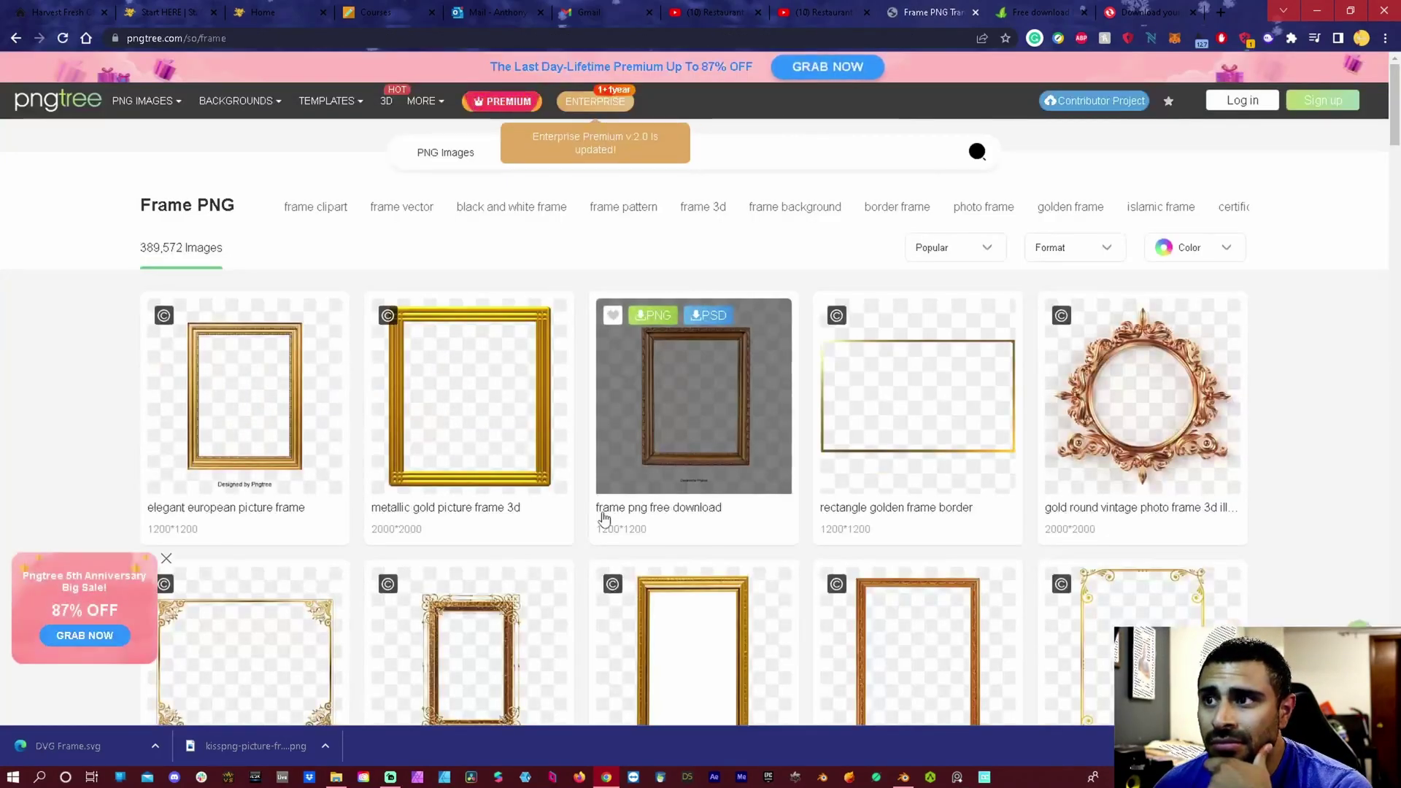
click(1139, 436)
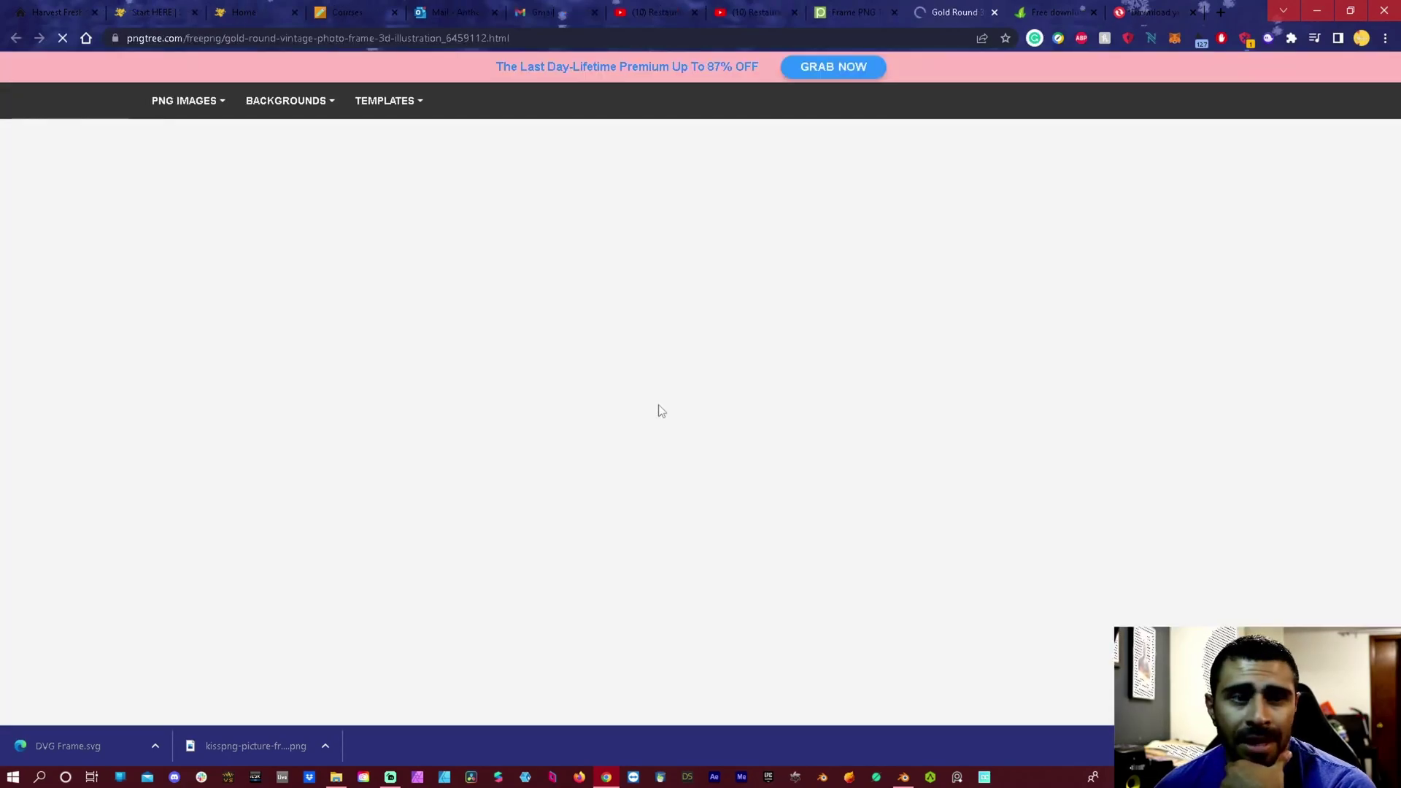
scroll(441, 320, down, 3)
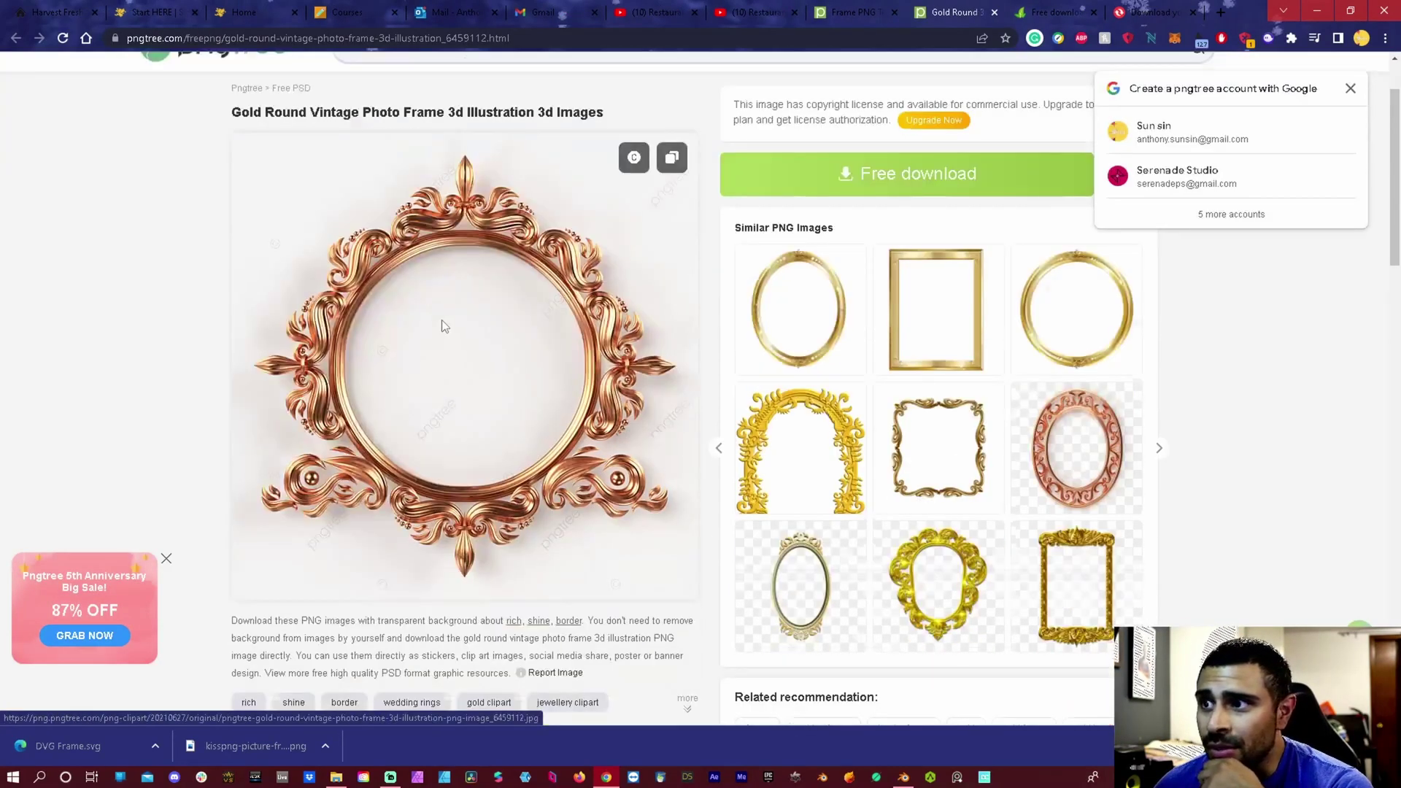
scroll(378, 319, down, 3)
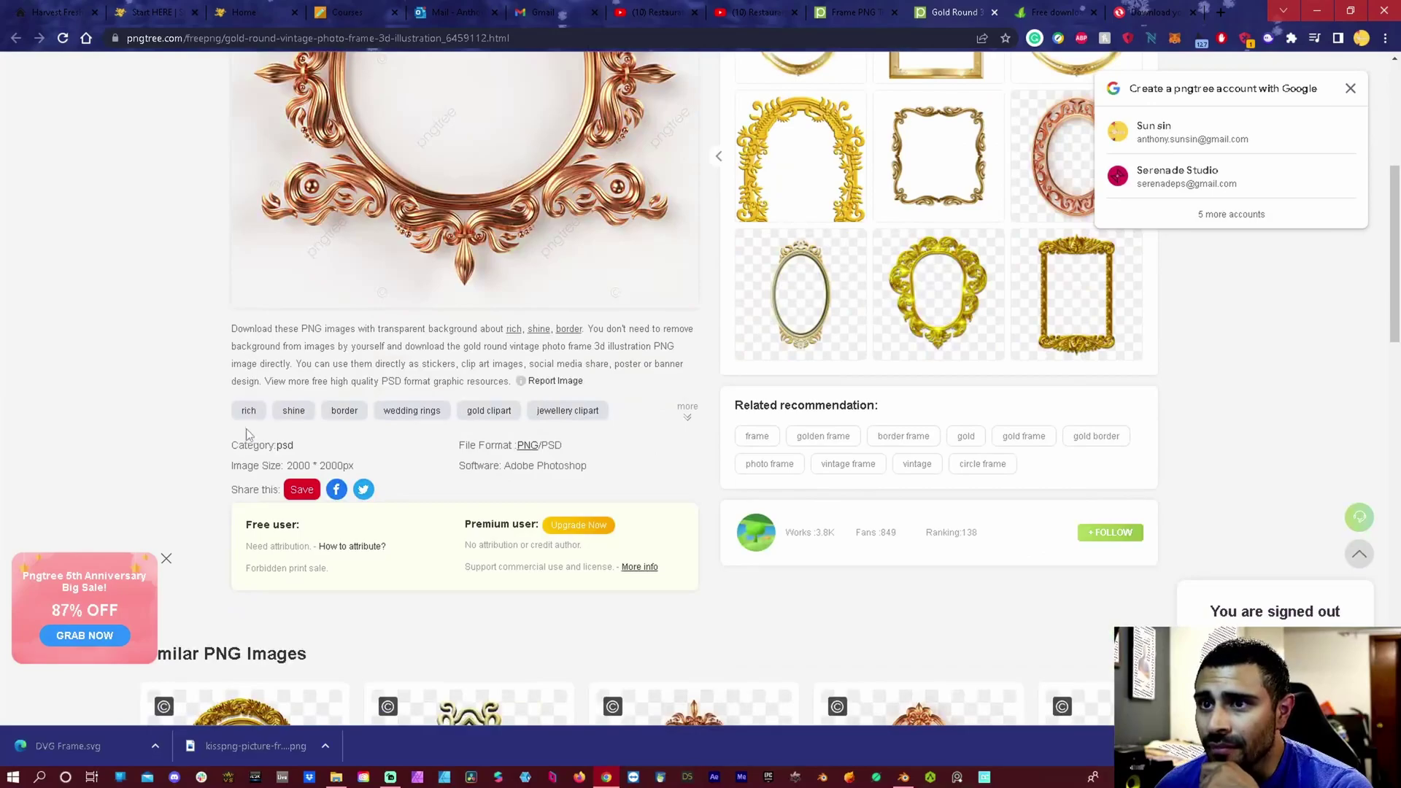
scroll(460, 482, up, 6)
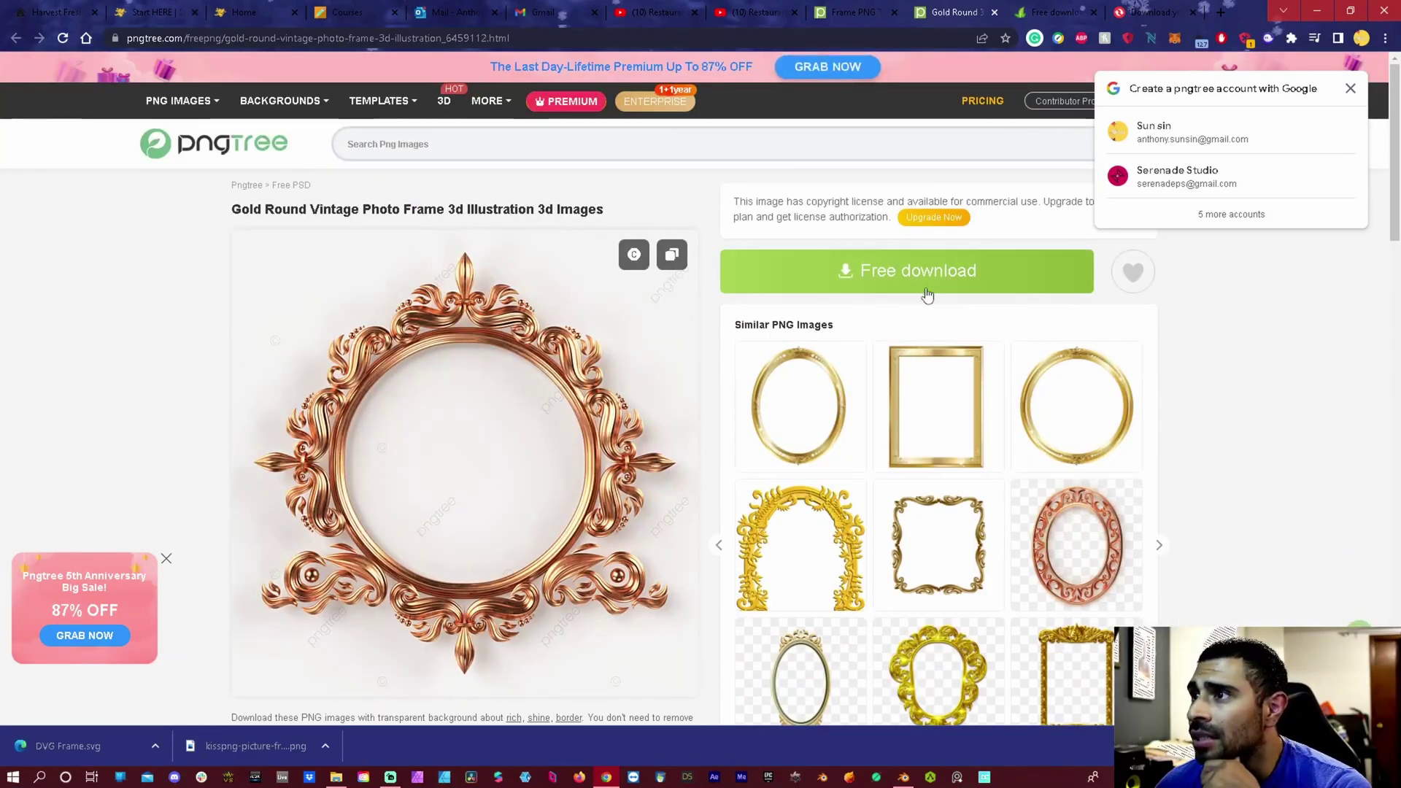
Try the free download, dismiss the sign-up prompt, and go to CleanPNG's frame download page.
click(914, 275)
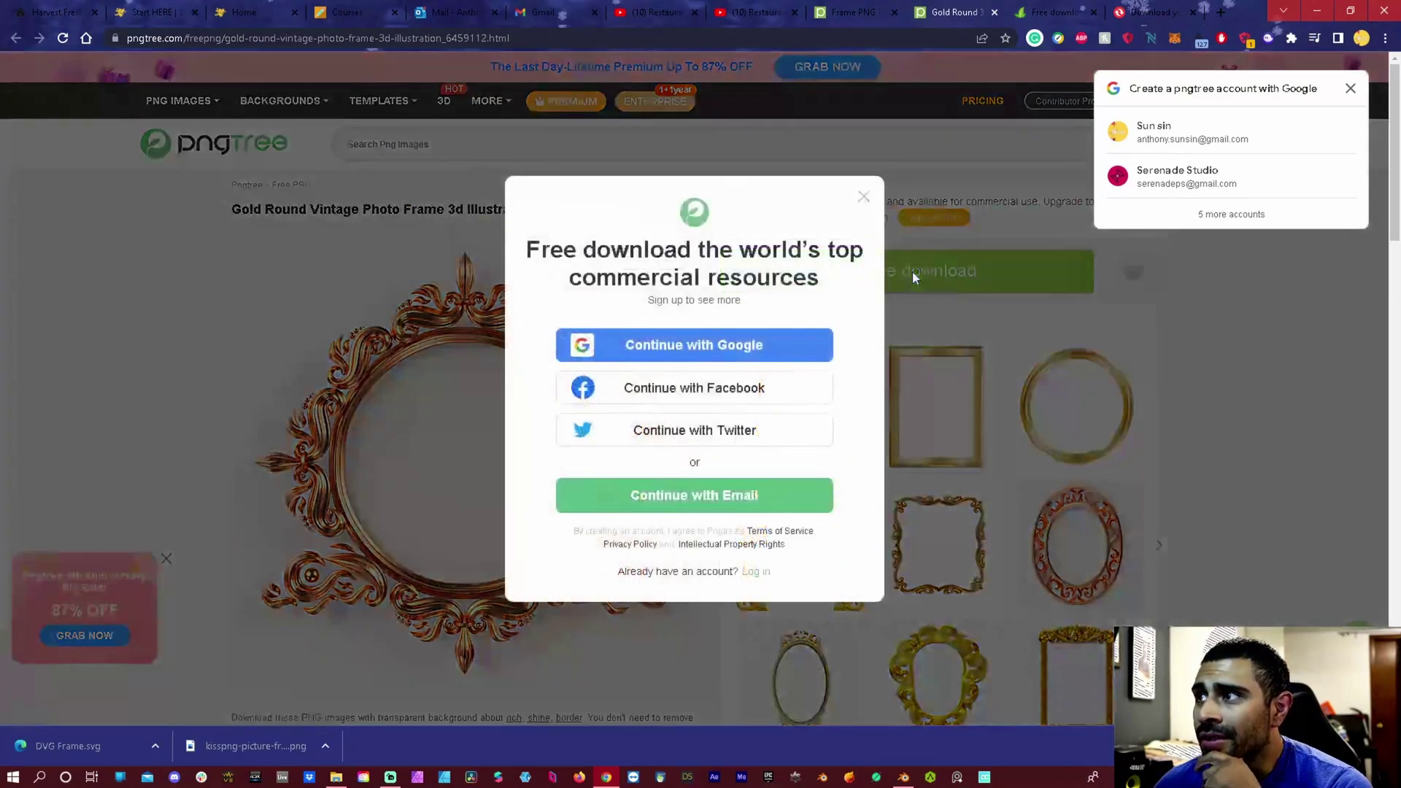
click(865, 197)
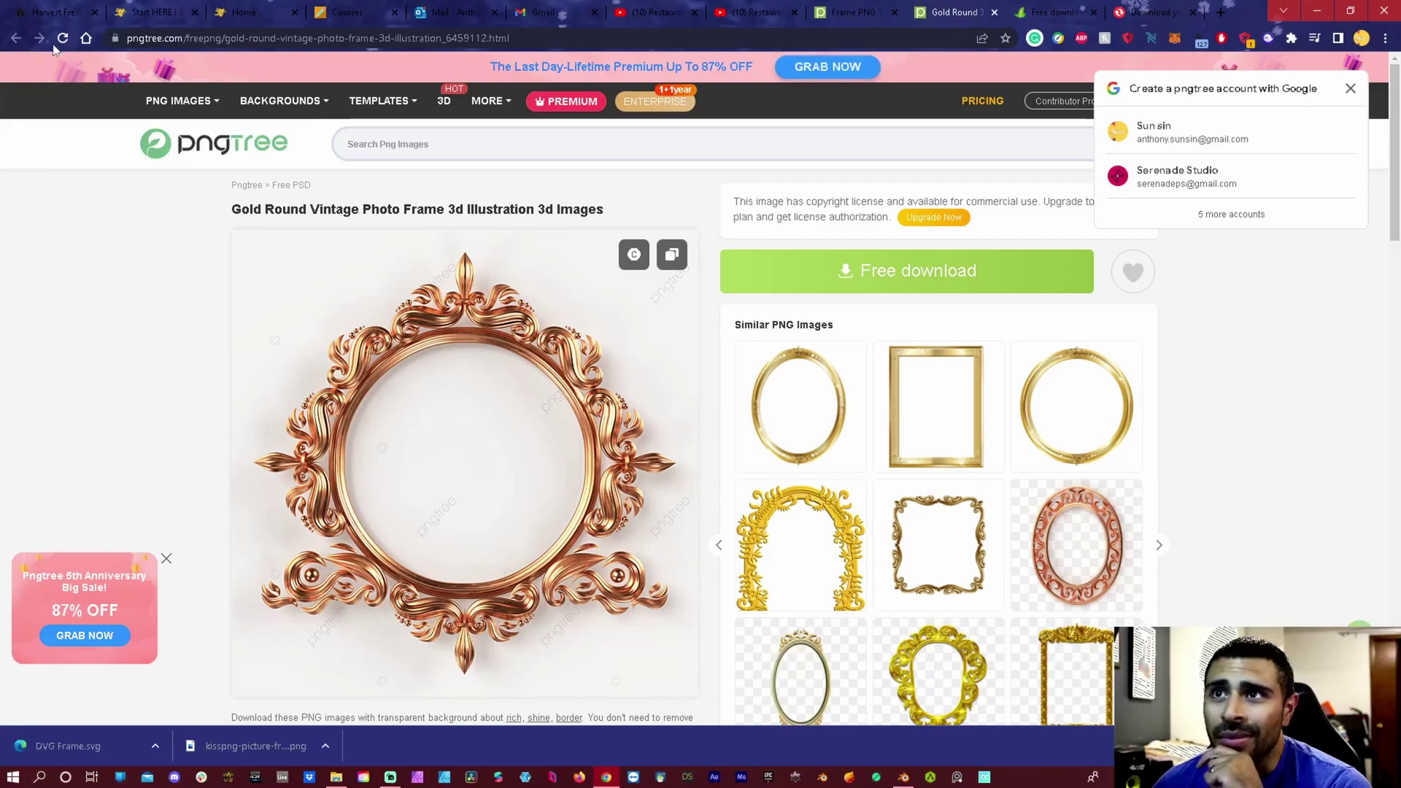
click(1056, 16)
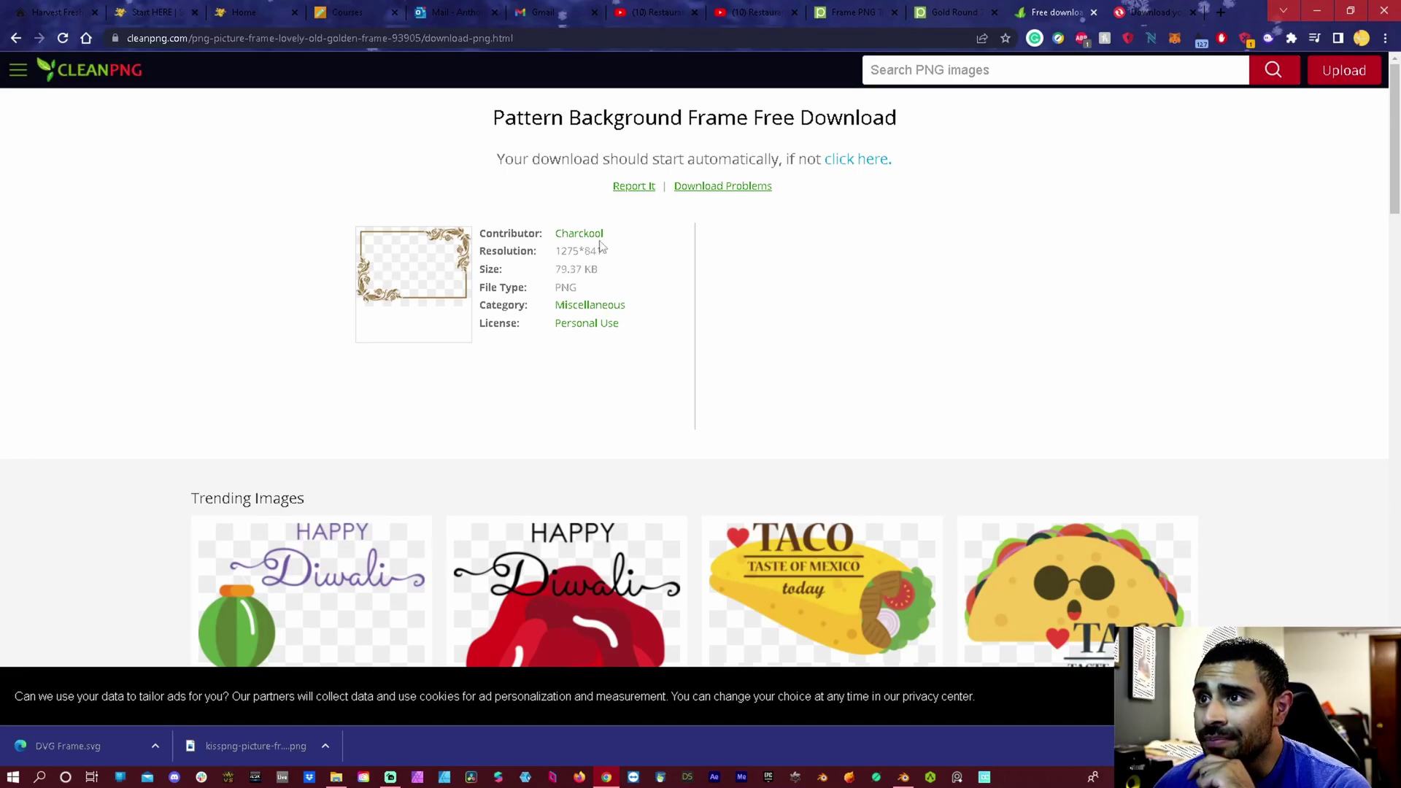
Review the CleanPNG Pattern Background Frame download details, then move on to Convertio.
ctrl+scroll(406, 301, up, 4)
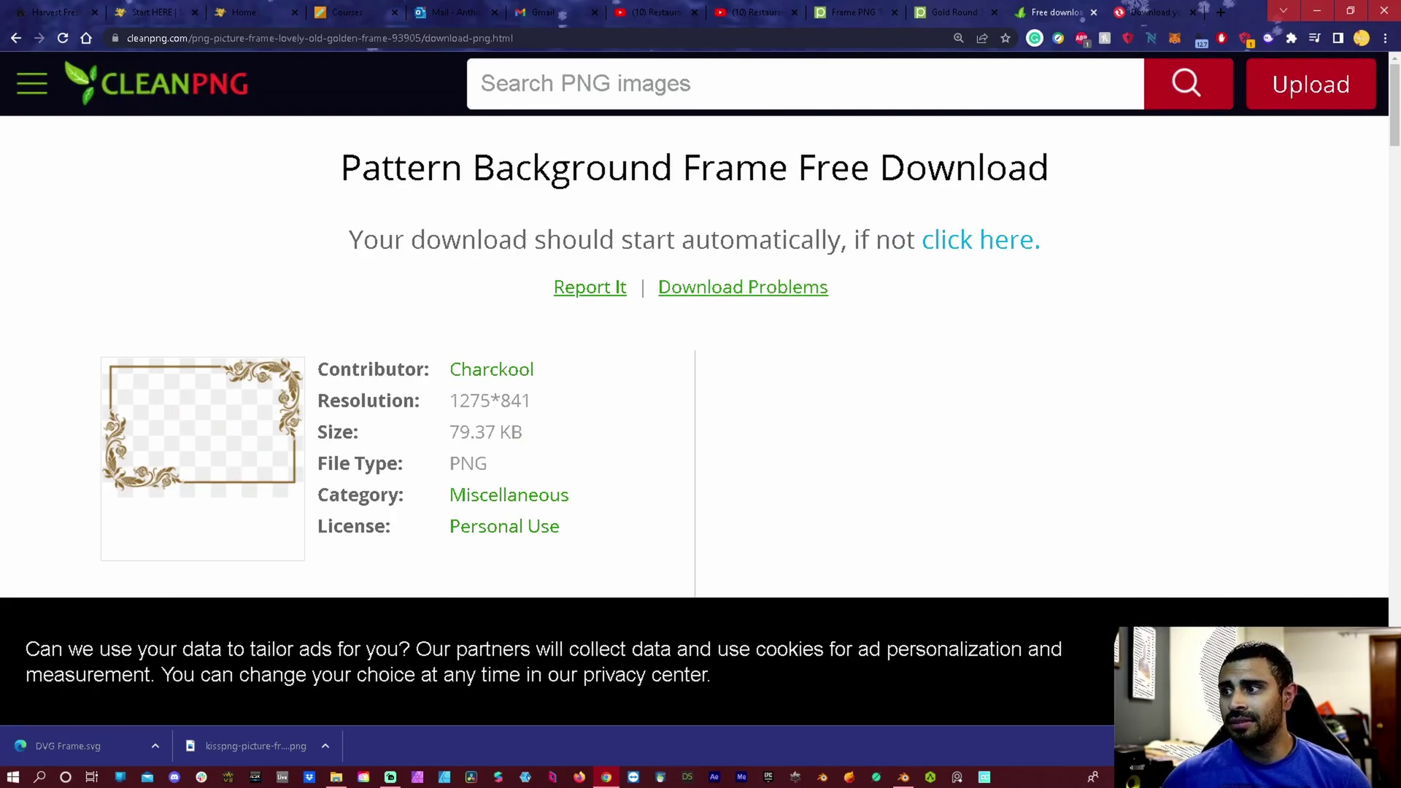
scroll(481, 376, down, 3)
scroll(292, 357, up, 2)
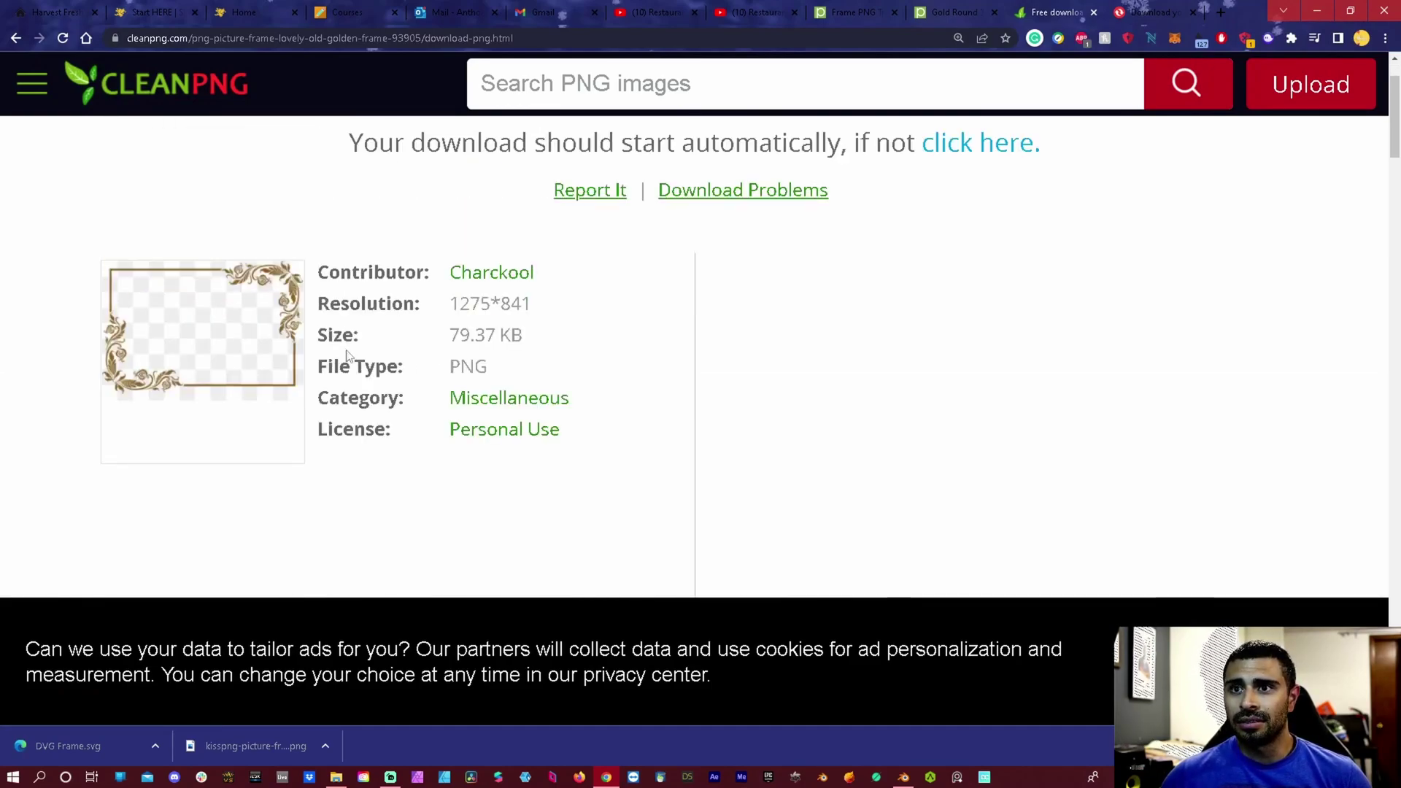
key(ctrl+Tab)
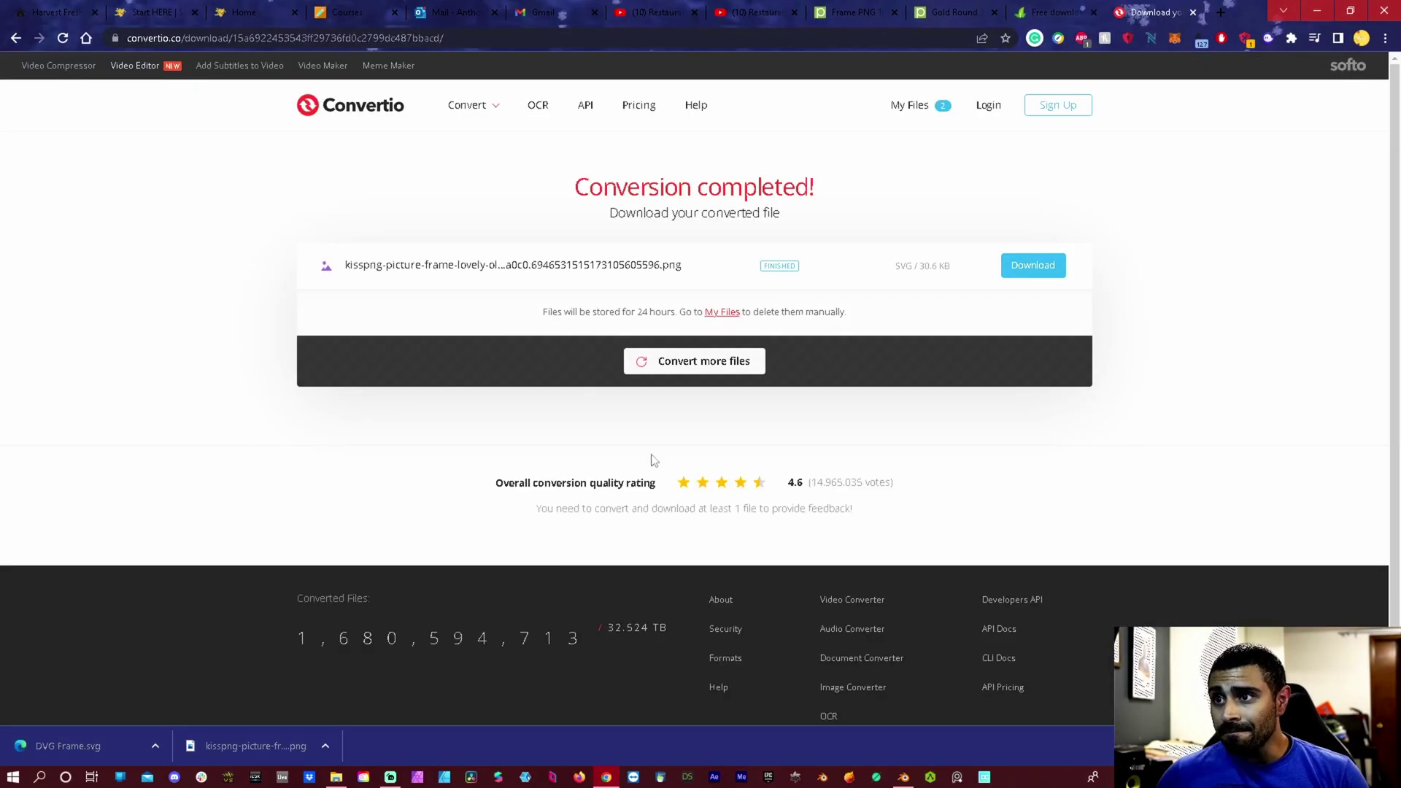
Load the downloaded golden frame PNG into Convertio and convert it to SVG.
click(709, 369)
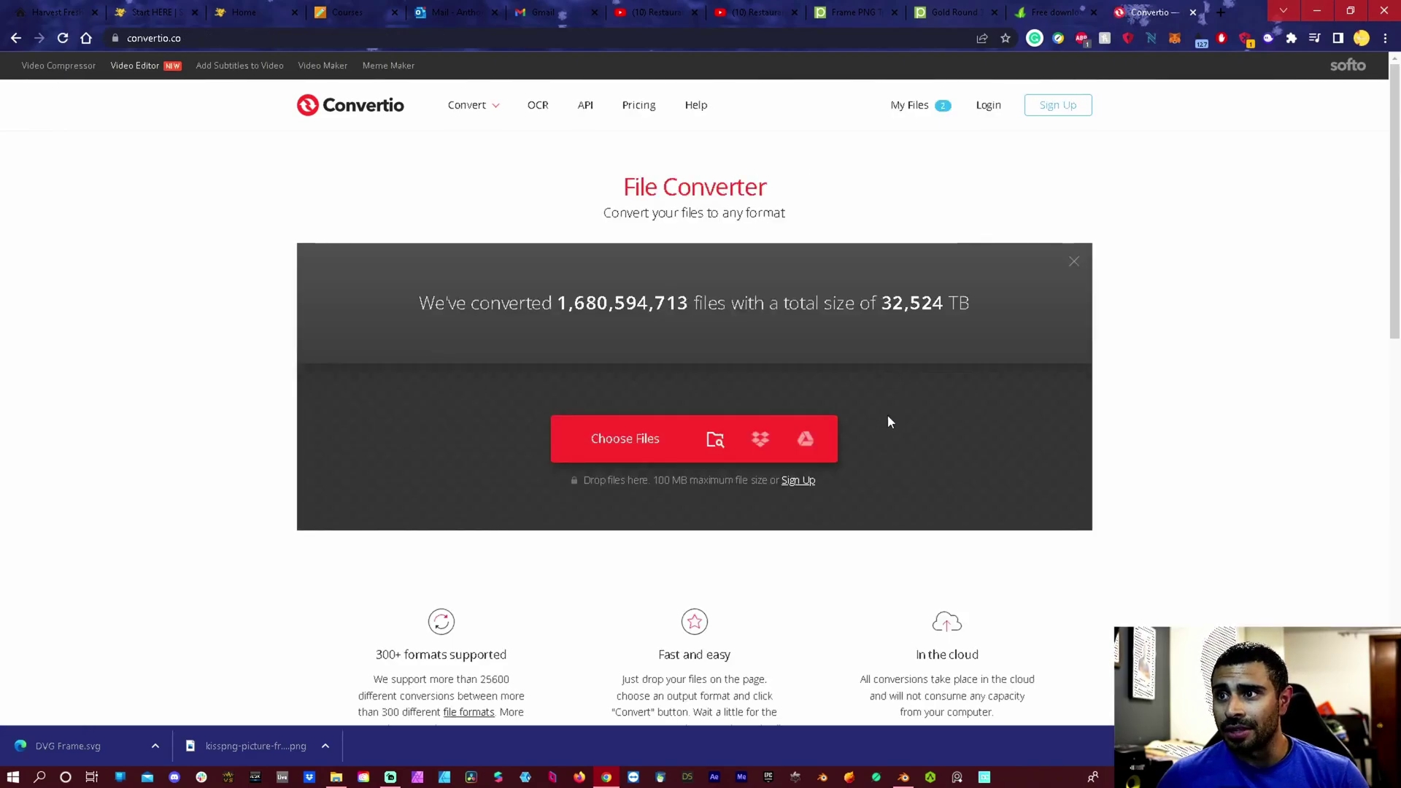
click(610, 438)
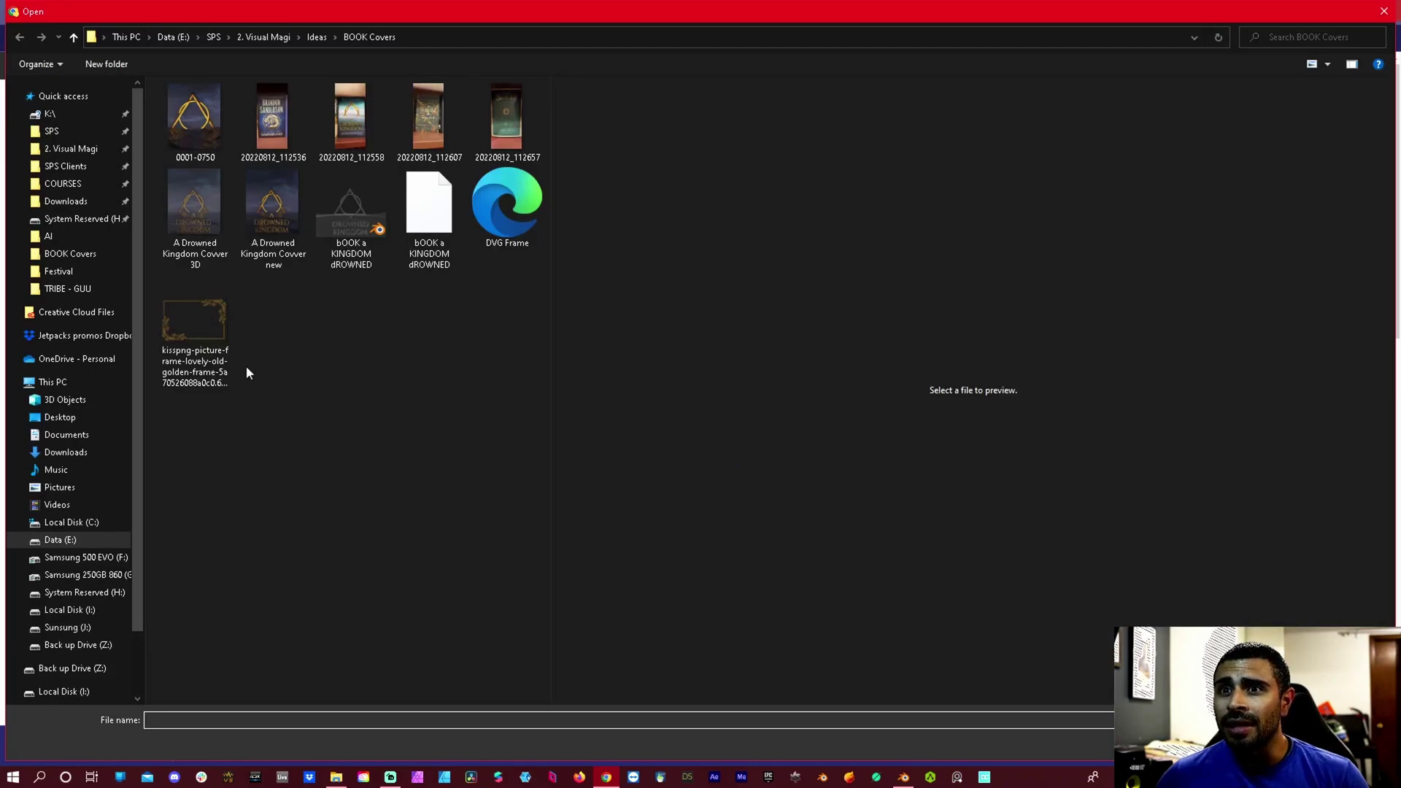
click(202, 334)
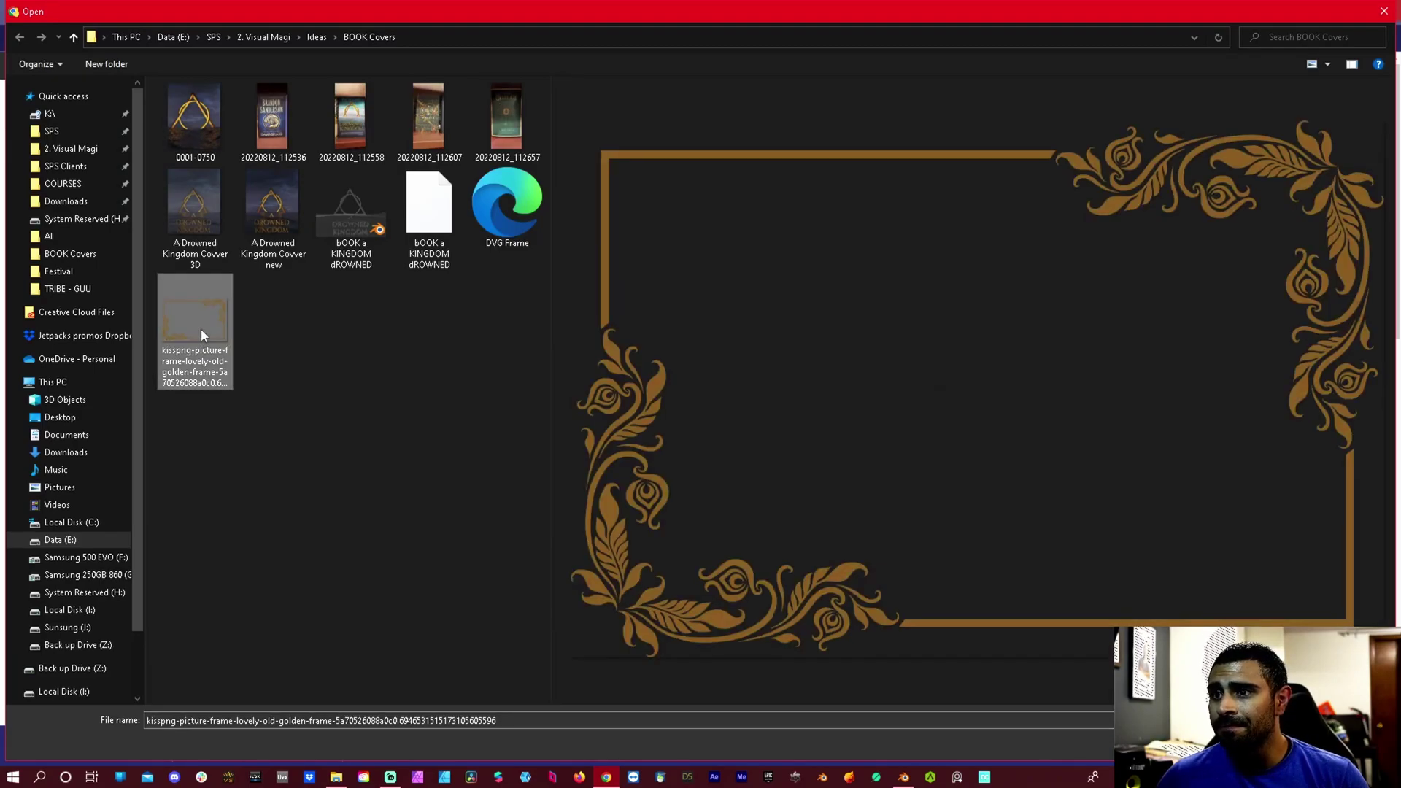
double_click(201, 333)
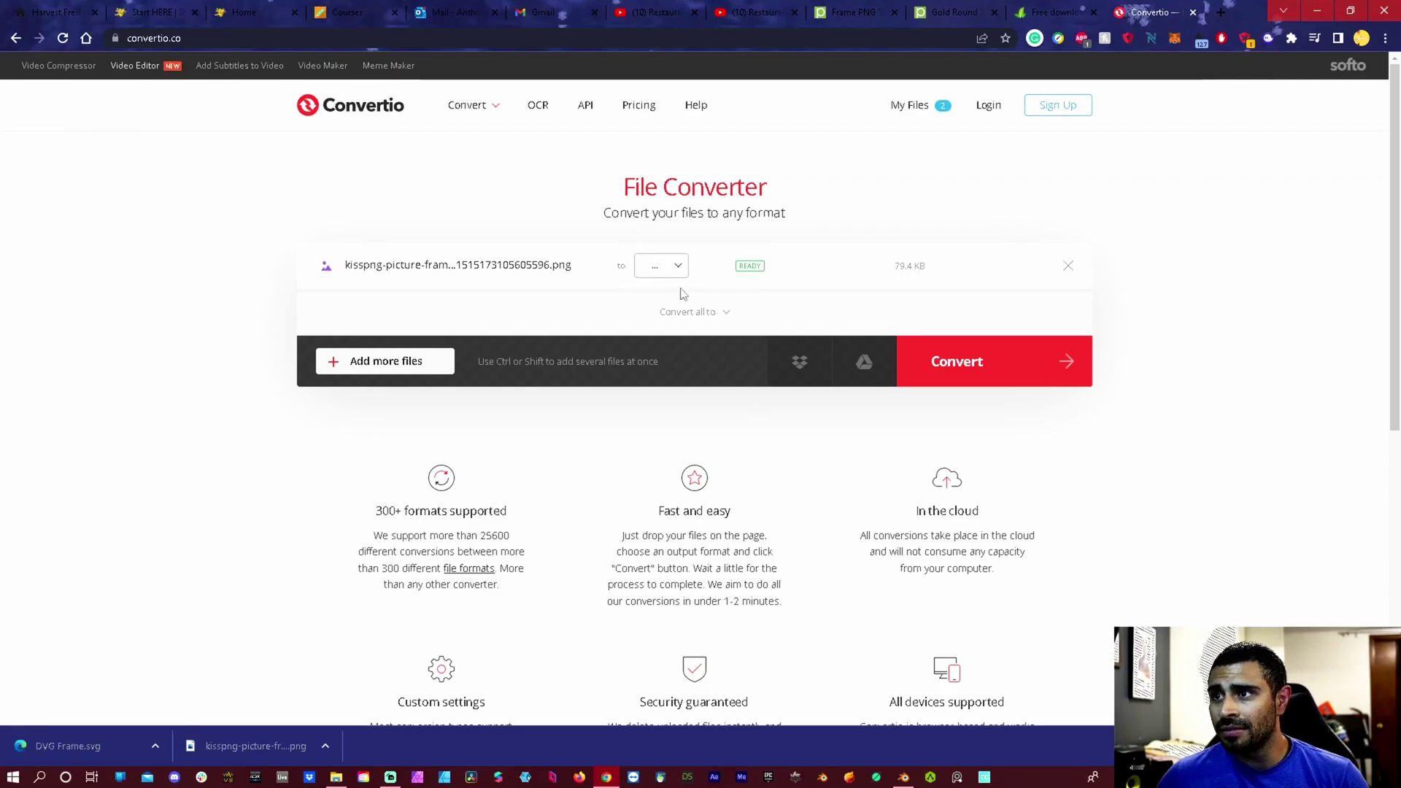
click(677, 270)
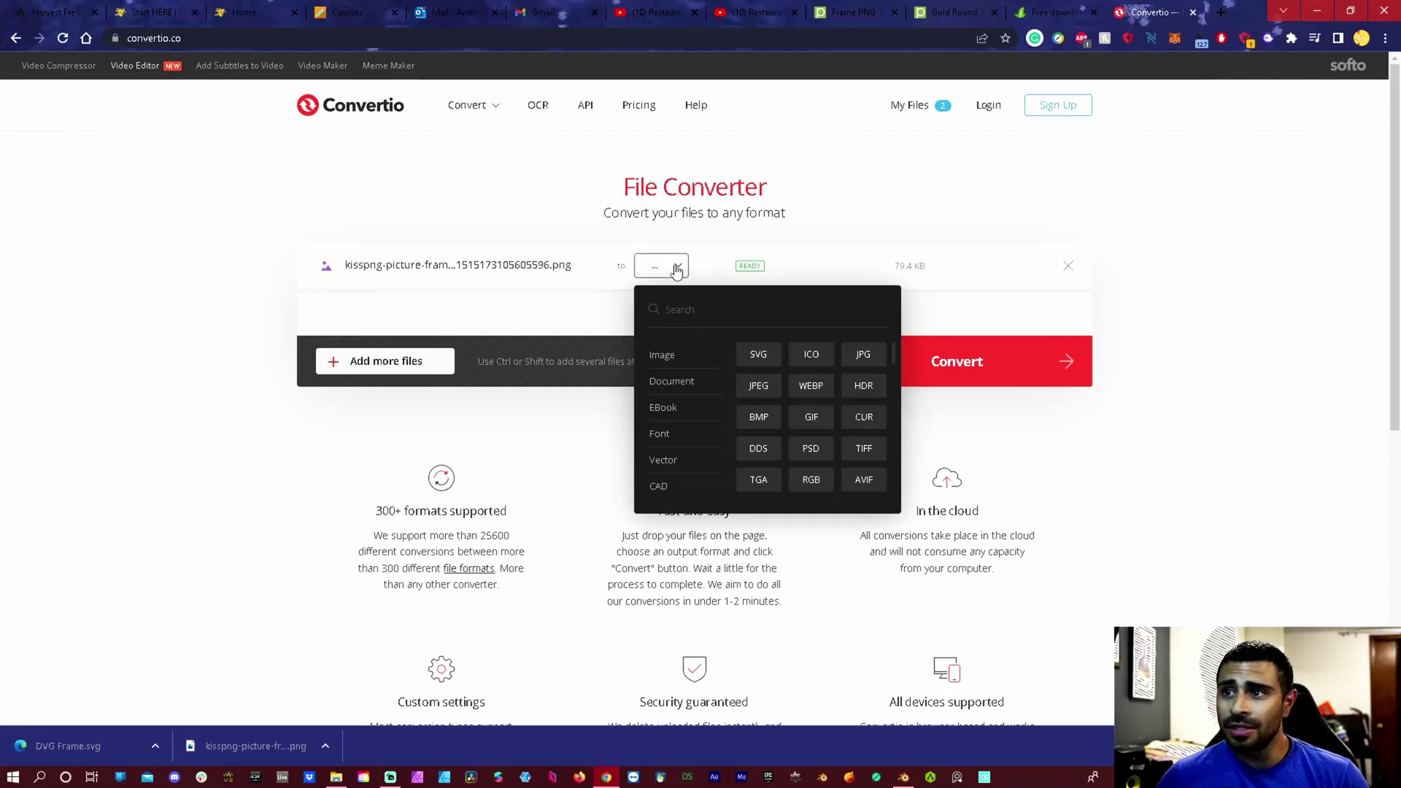
click(756, 355)
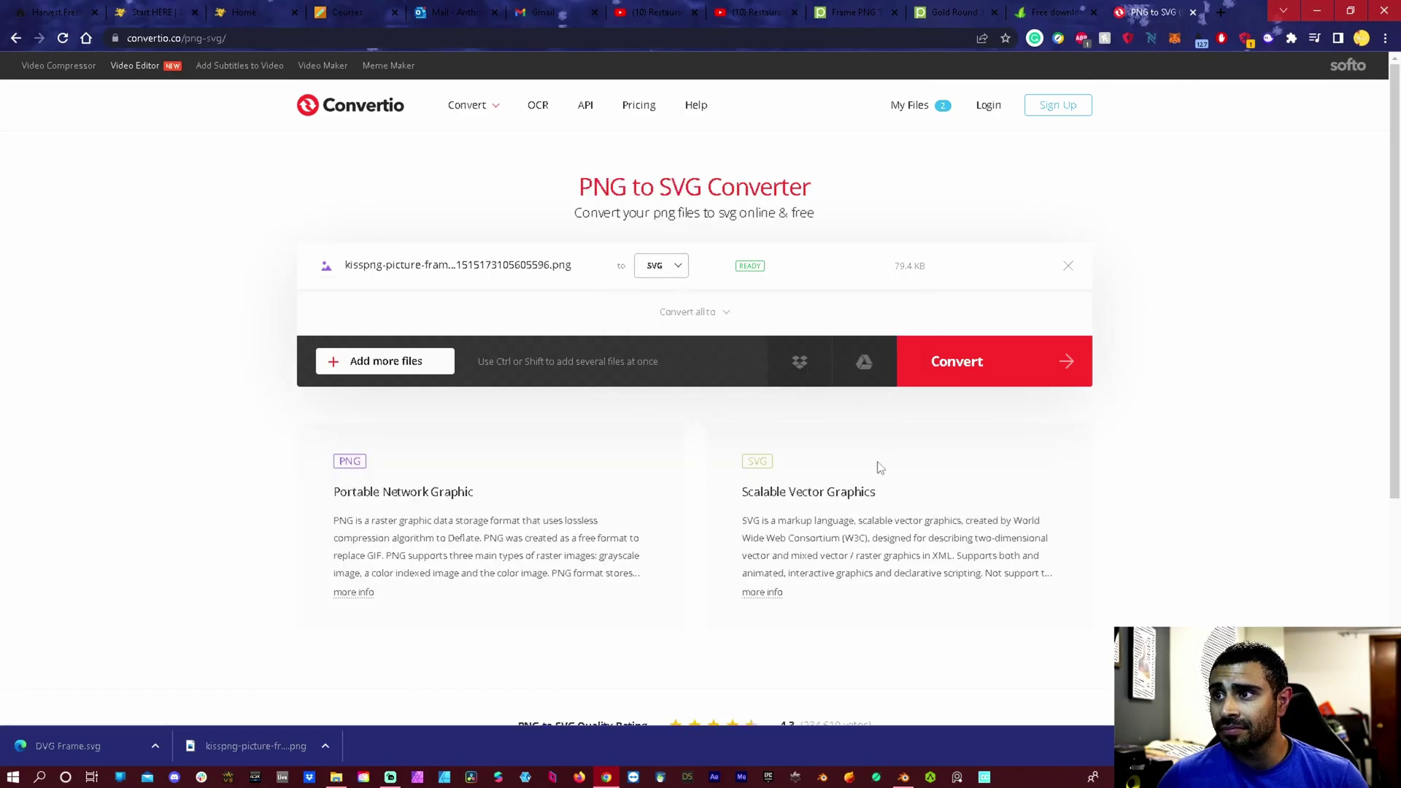
click(991, 370)
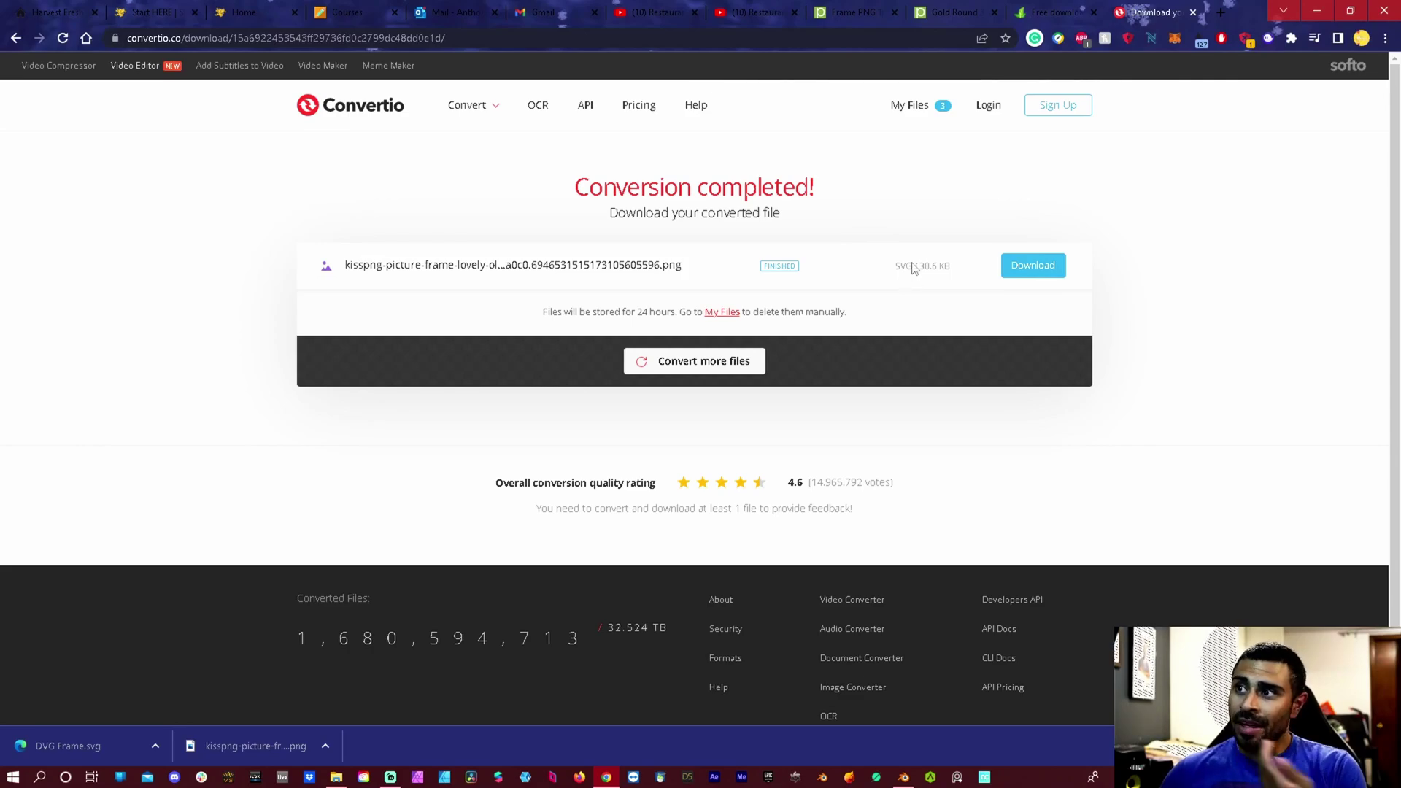
Download the converted file as SVG Frame.svg and minimize the browser to the desktop.
click(1037, 267)
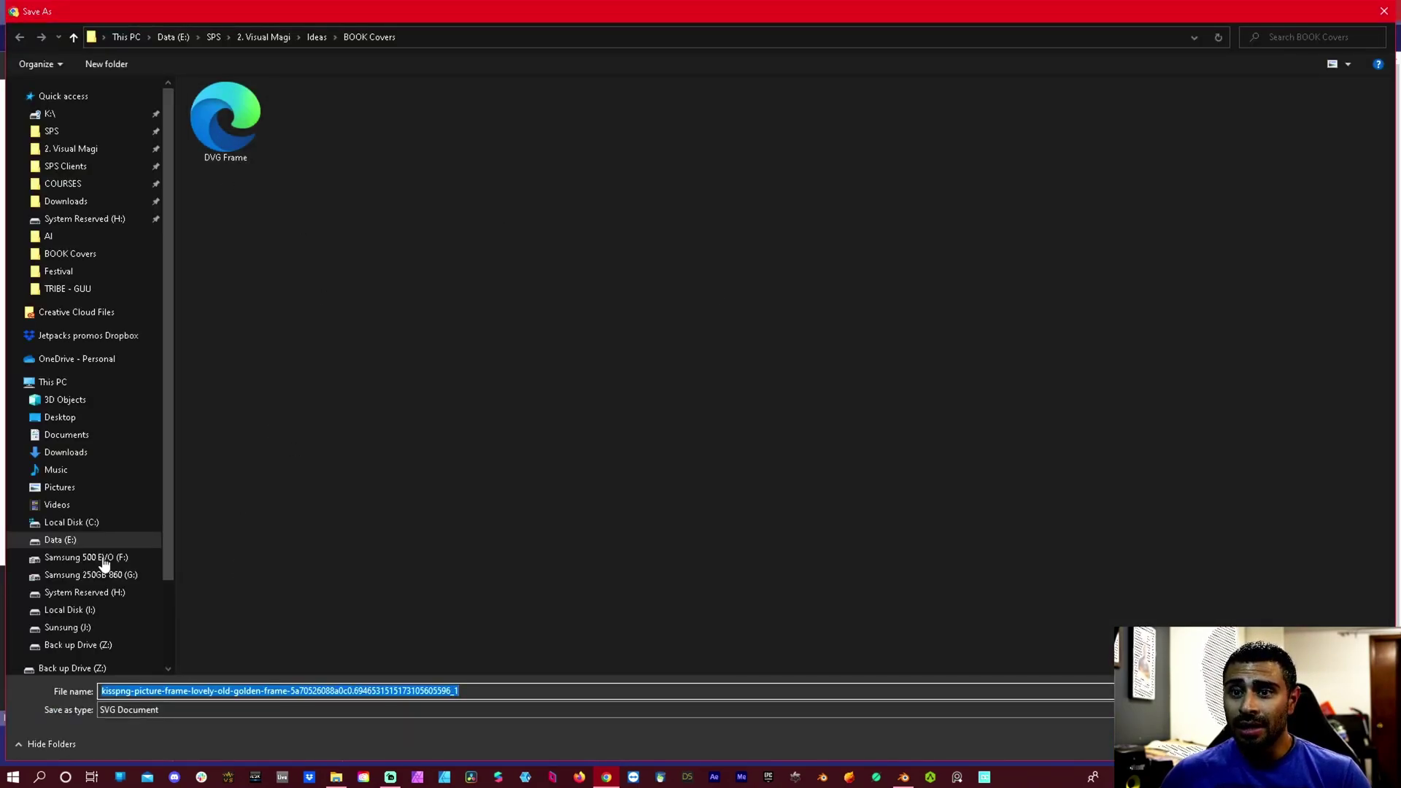
text(SVG Frame)
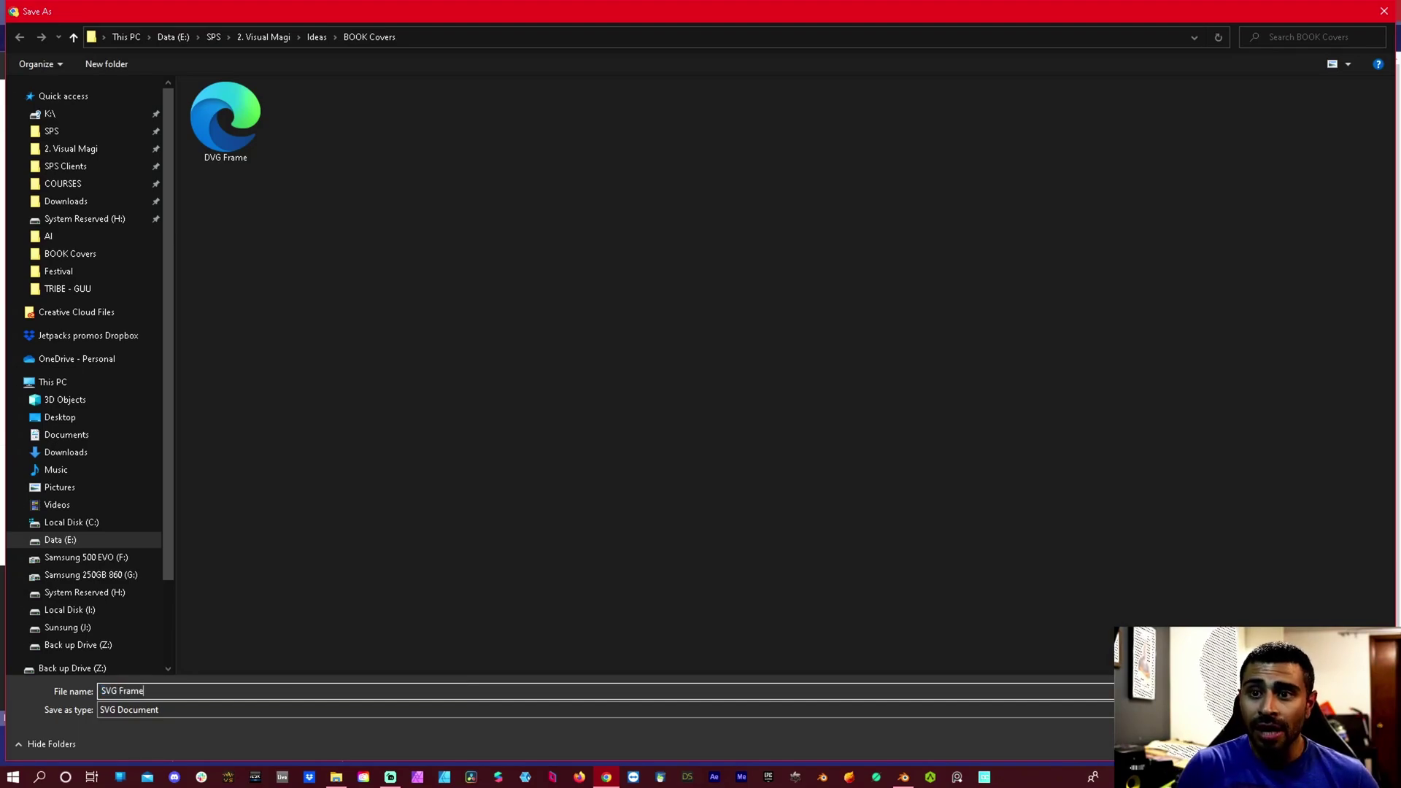
key(Return)
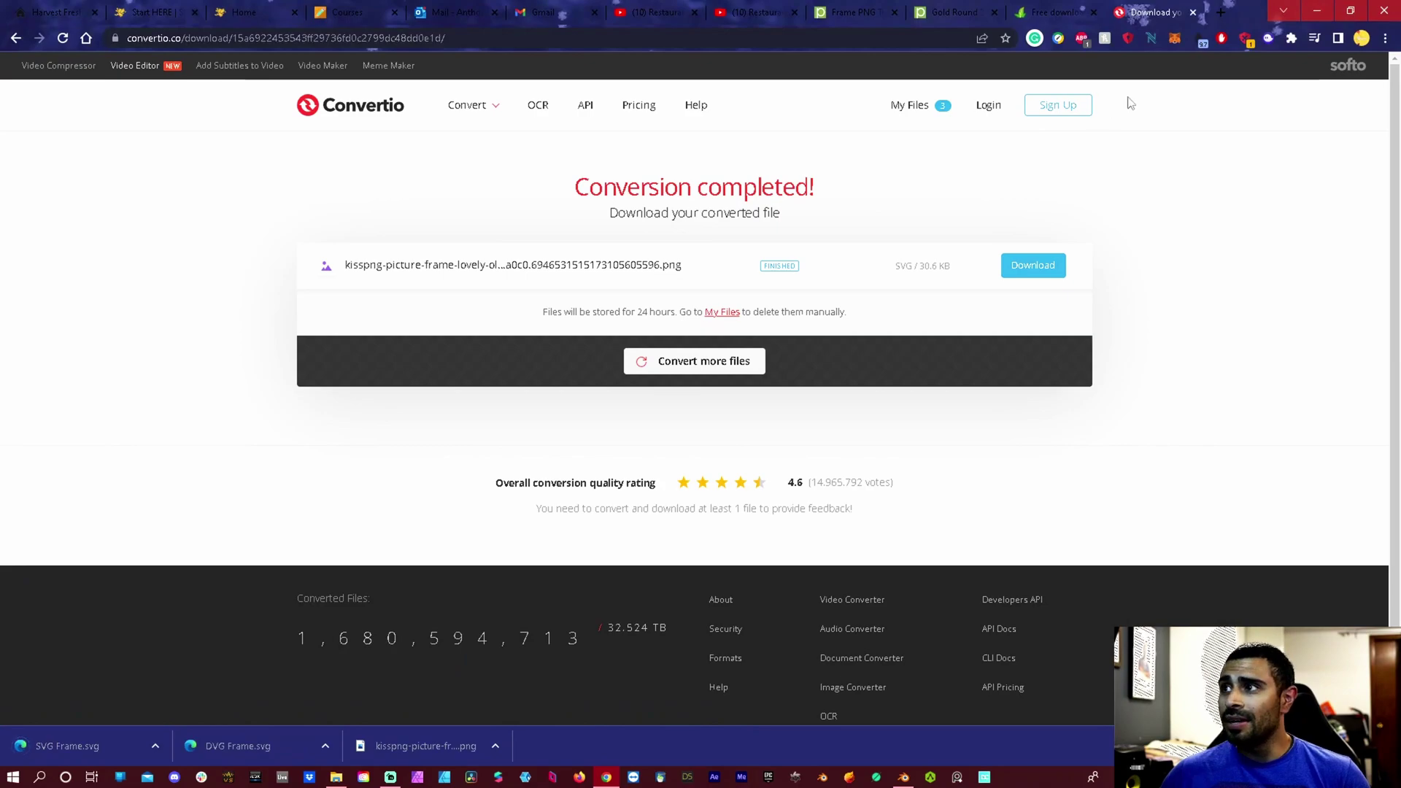
click(1318, 11)
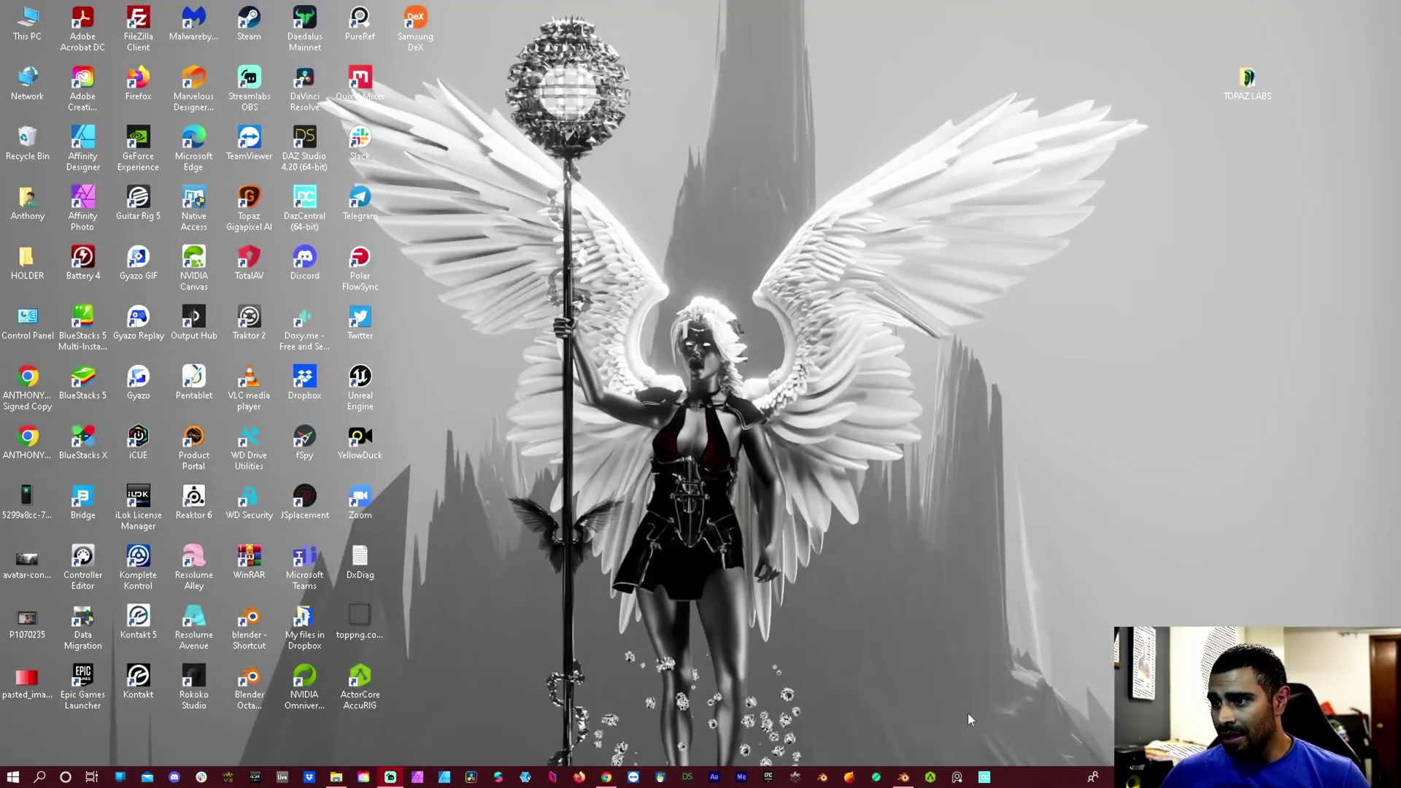
In Blender, box-select and delete all the previously imported frame curves.
click(912, 782)
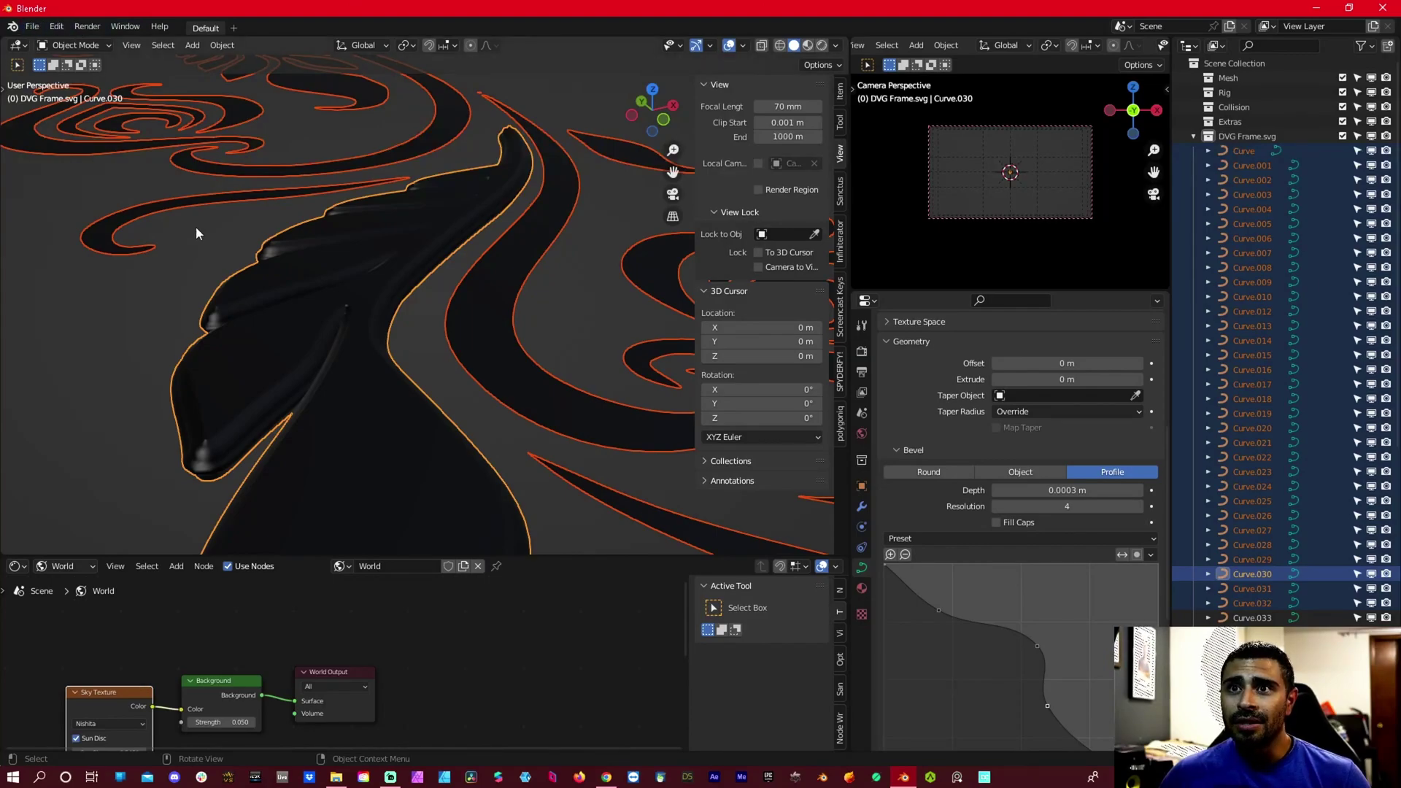
scroll(310, 252, down, 10)
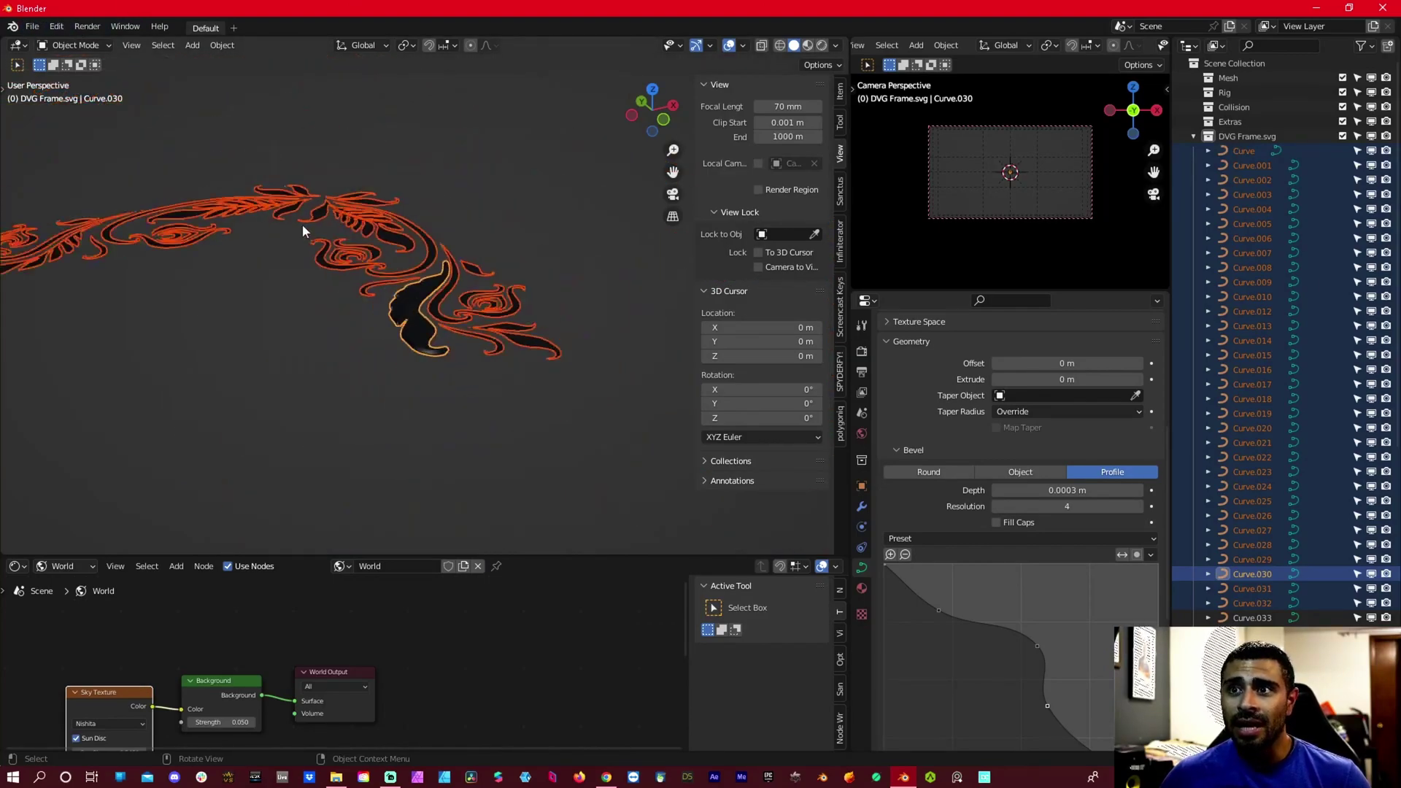
middle_drag(313, 249, 275, 326)
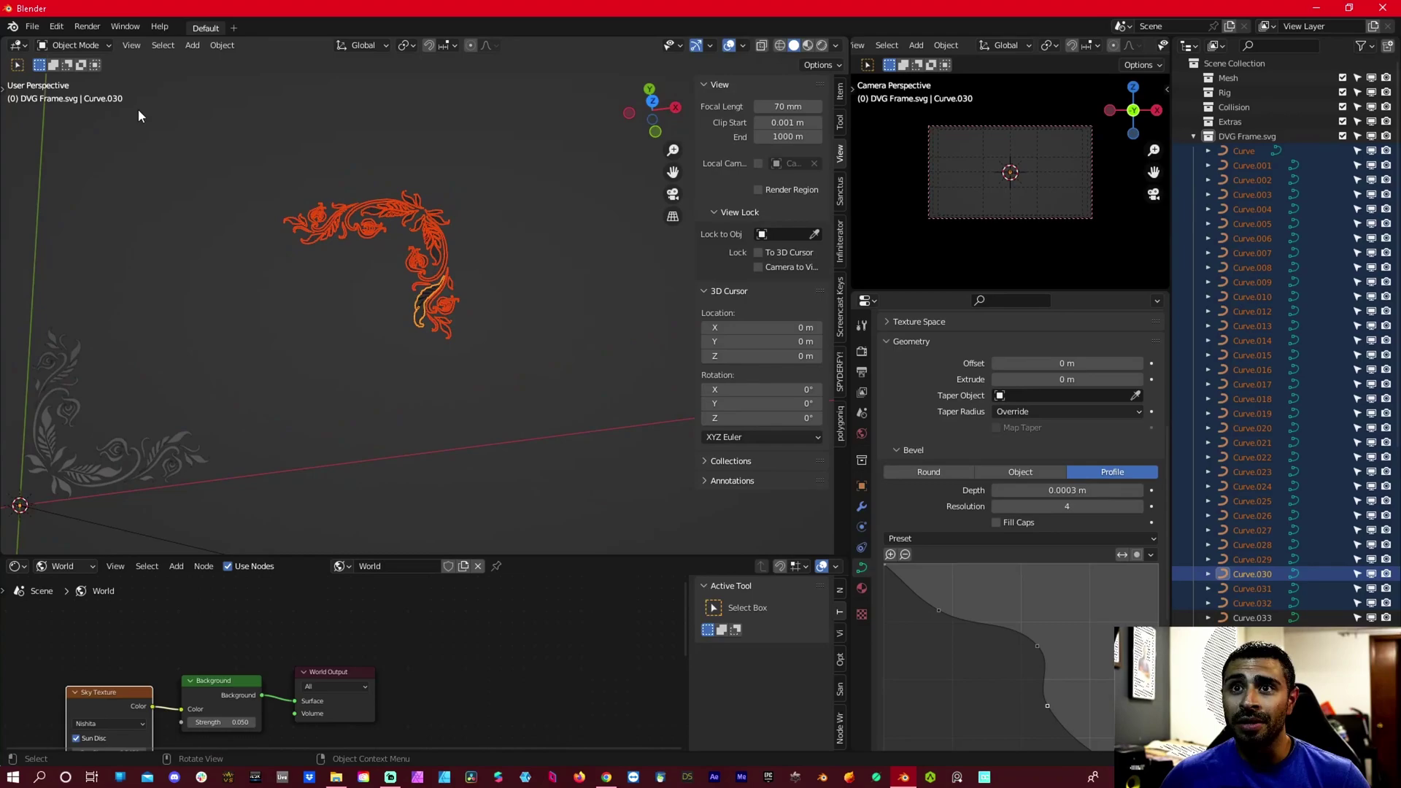
scroll(475, 276, down, 2)
drag(529, 187, 113, 455)
key(Delete)
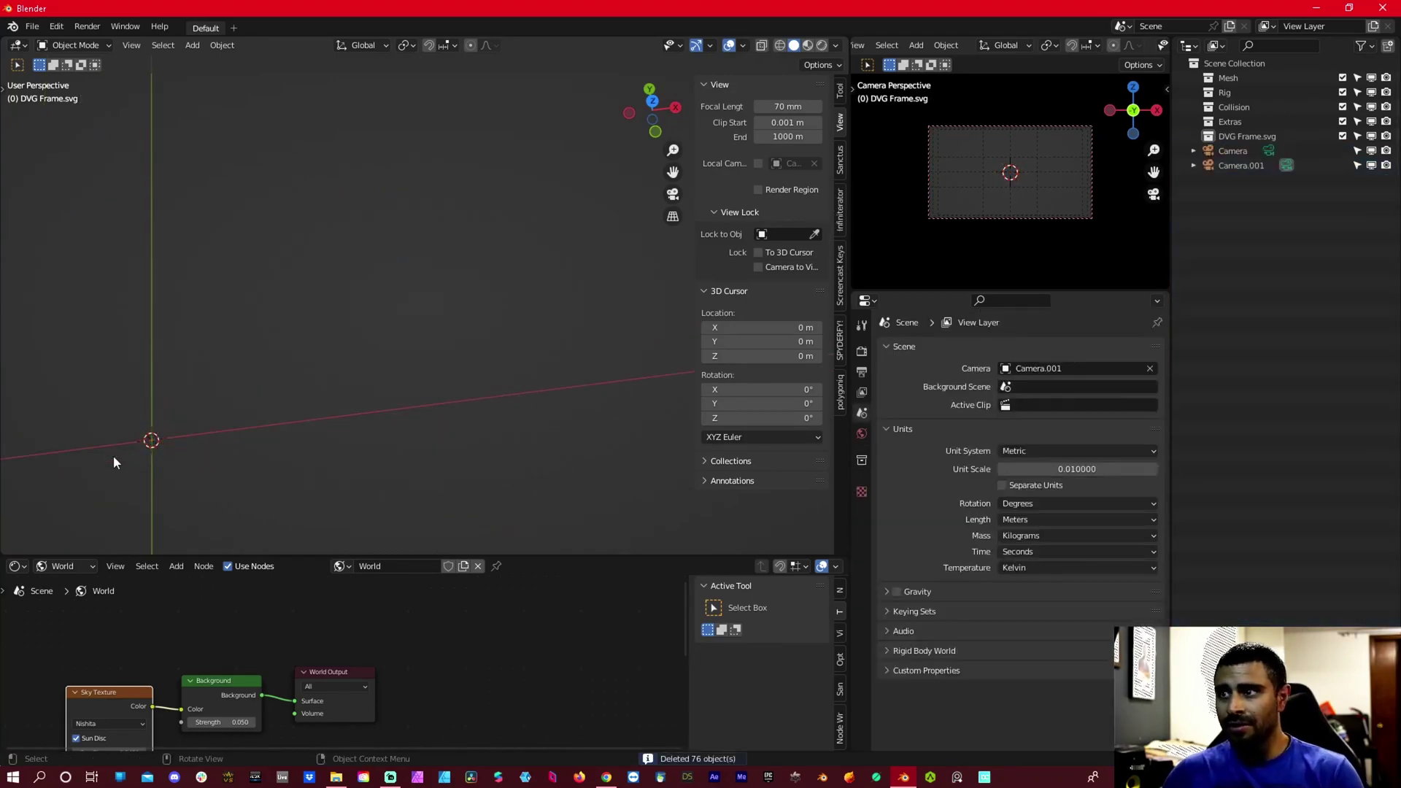
click(32, 26)
Verify in Preferences > Add-ons that the Scalable Vector Graphics import add-on is enabled.
mouse_move(61, 229)
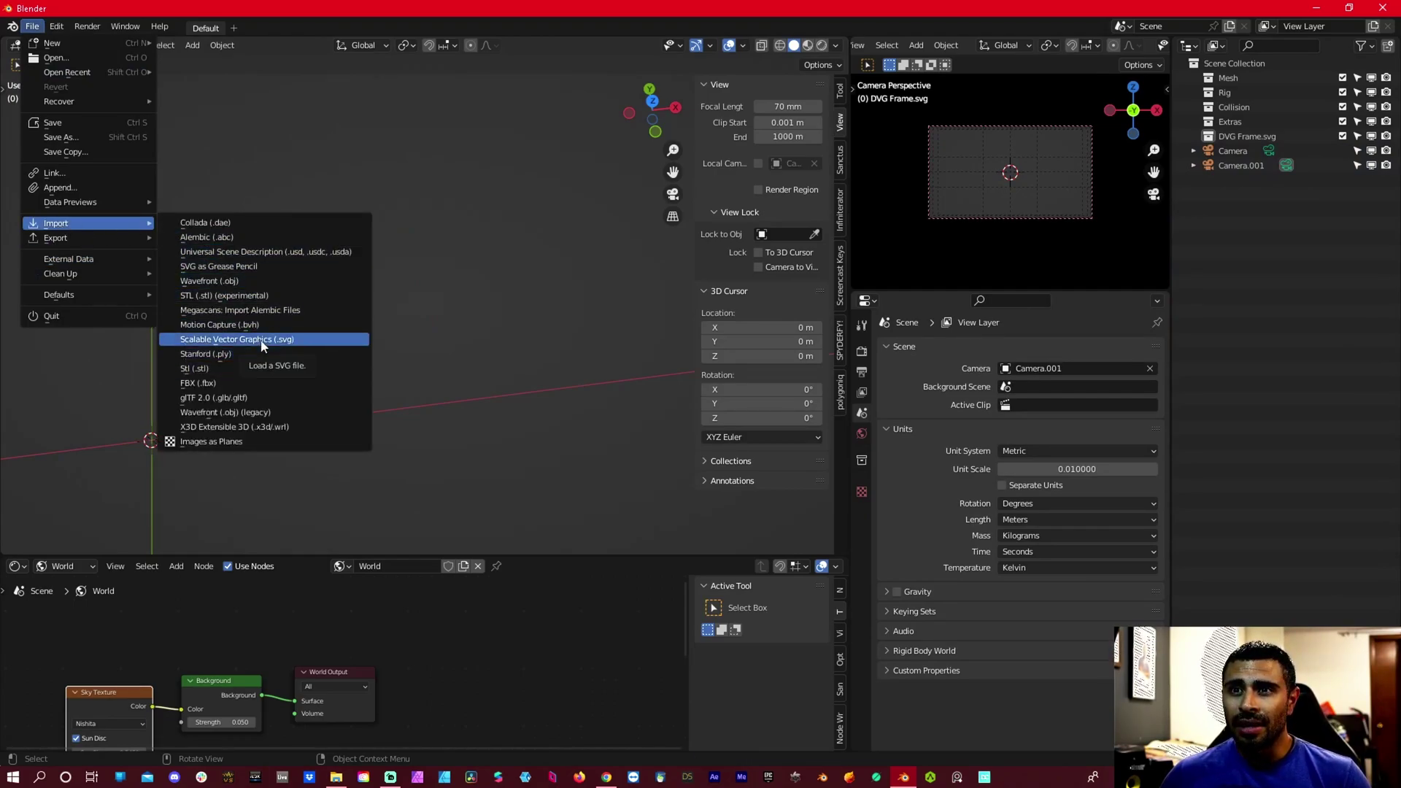
mouse_move(61, 43)
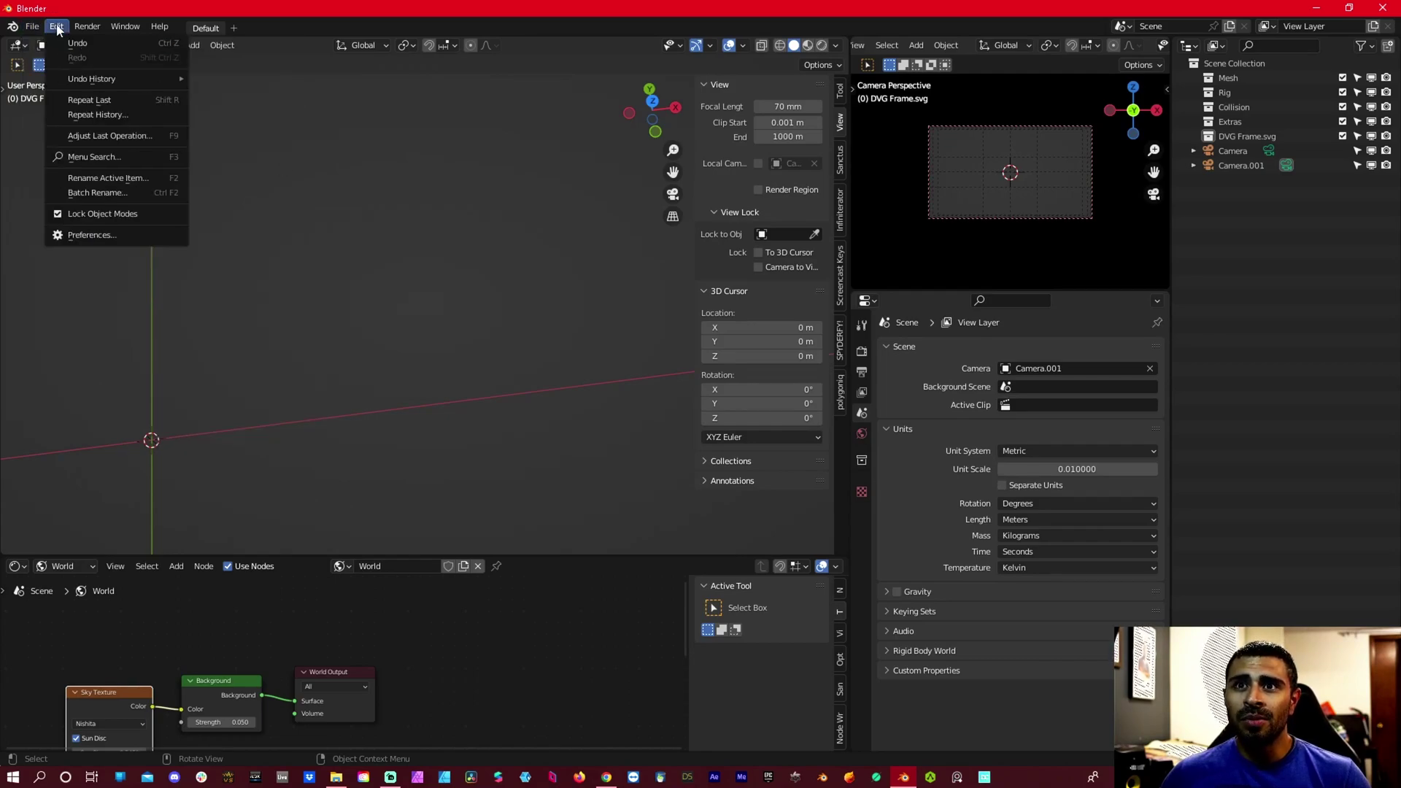
click(109, 234)
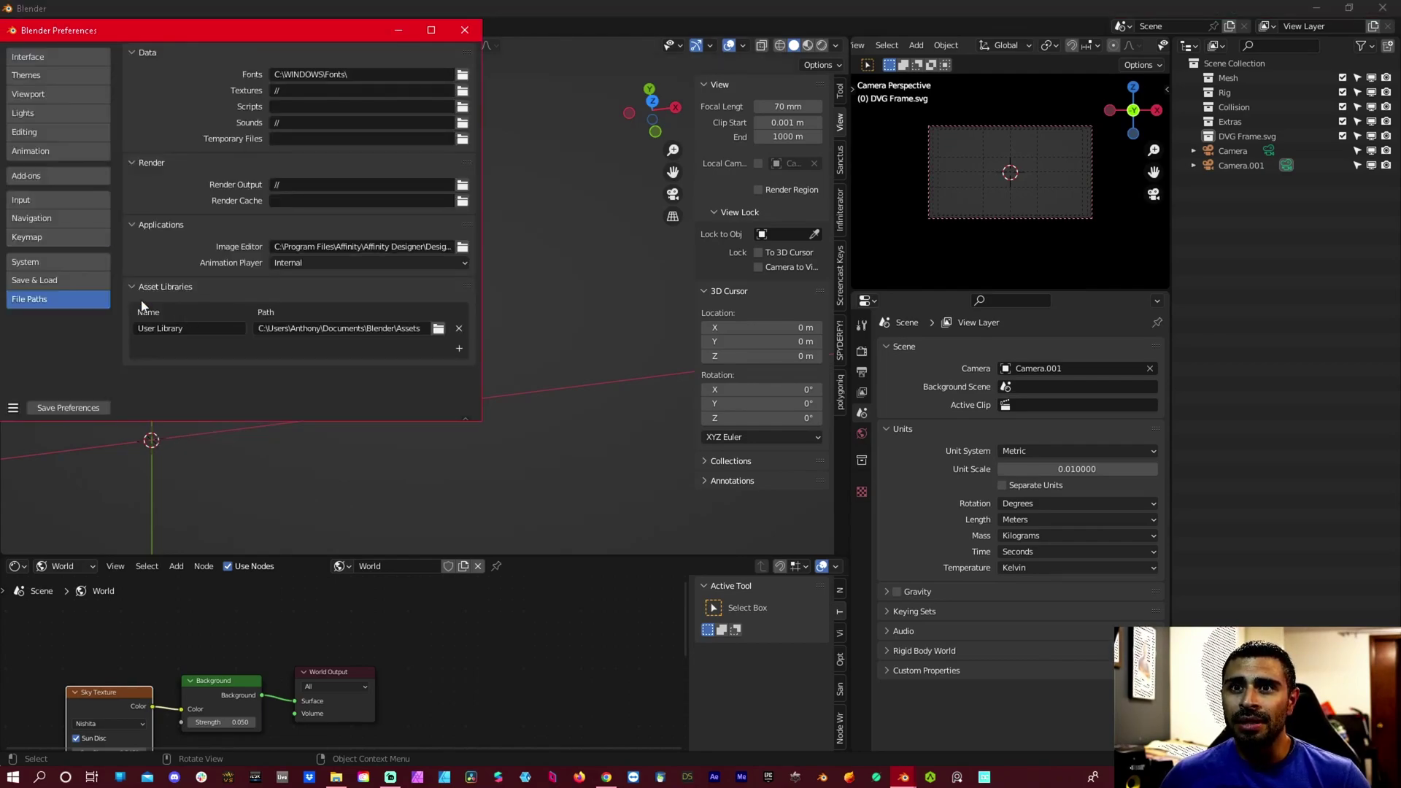
click(42, 175)
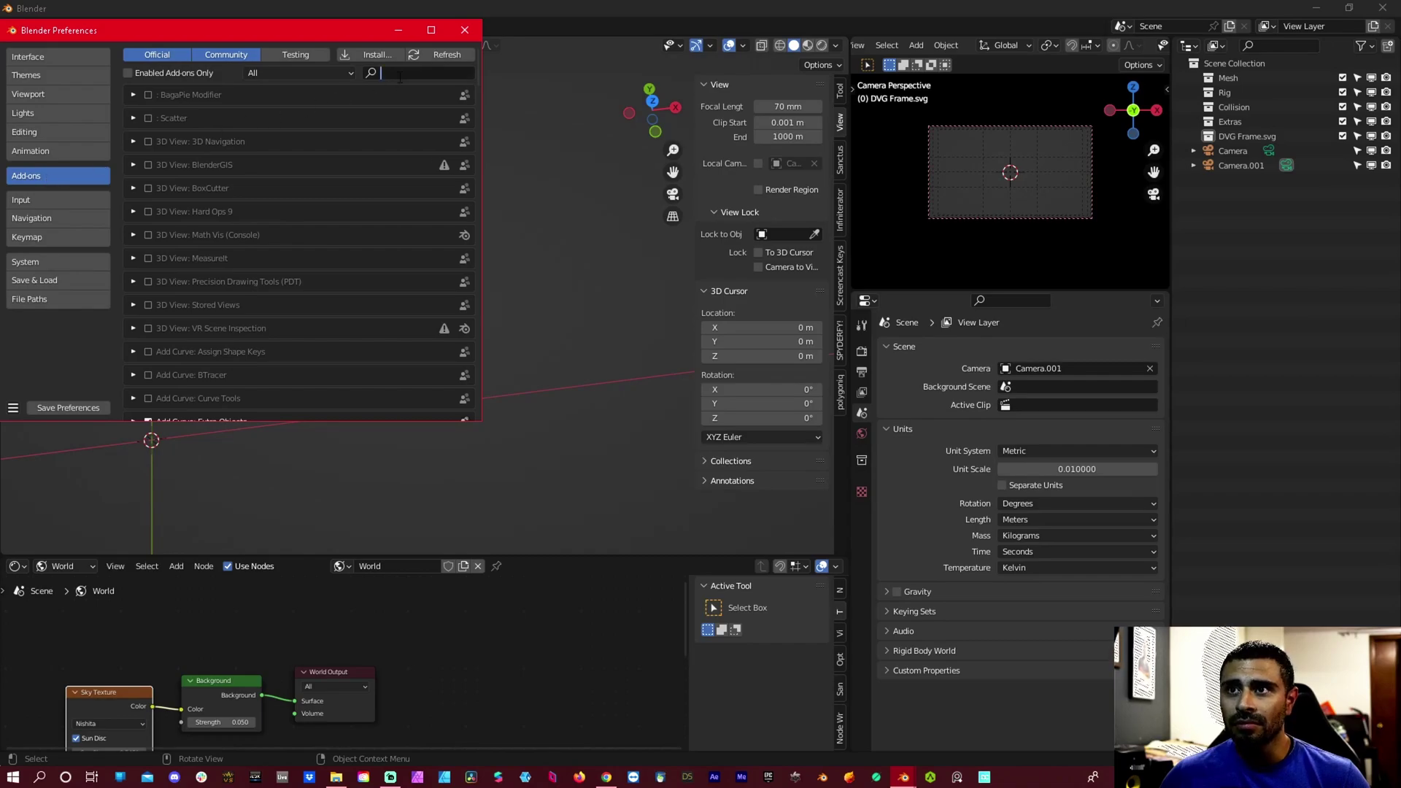
text(svg)
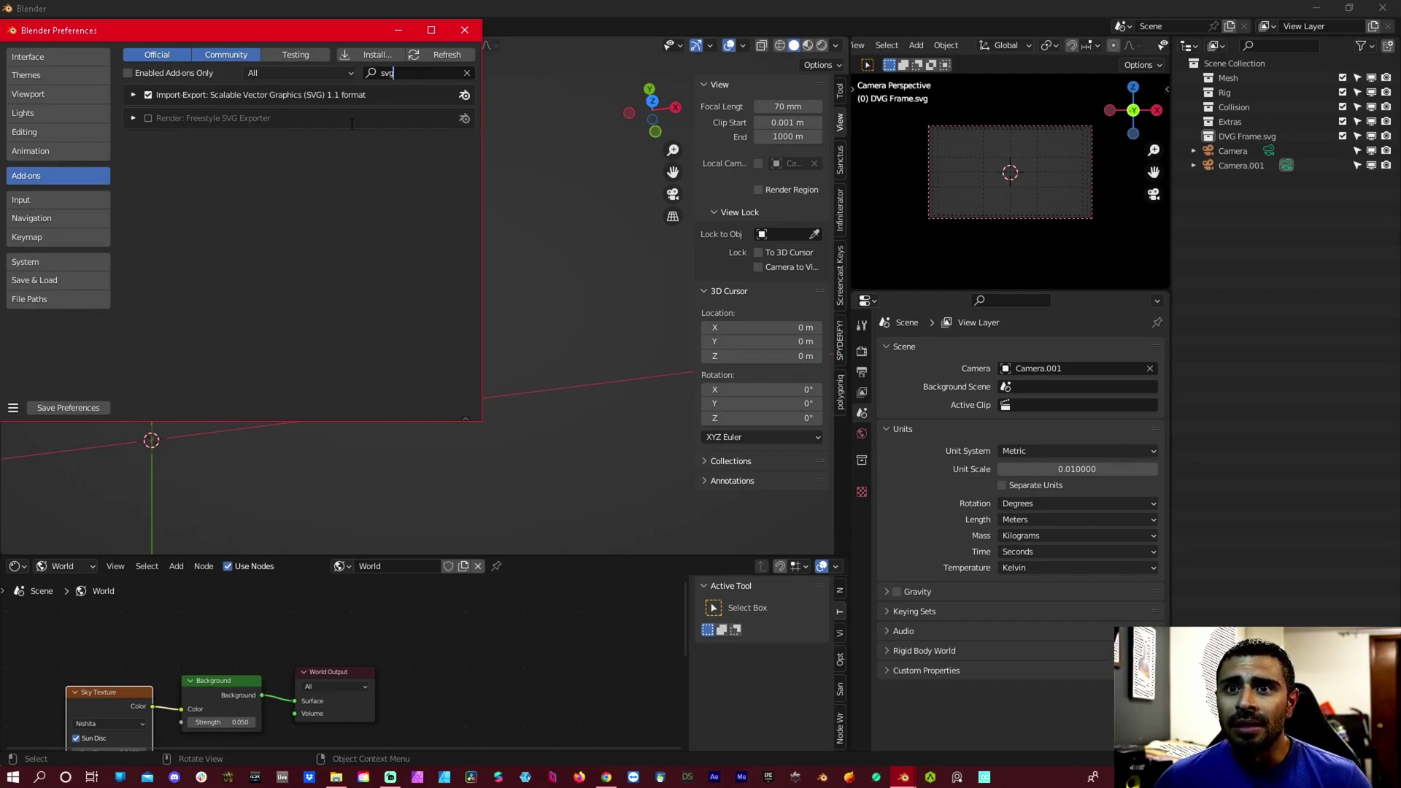
click(465, 30)
click(32, 27)
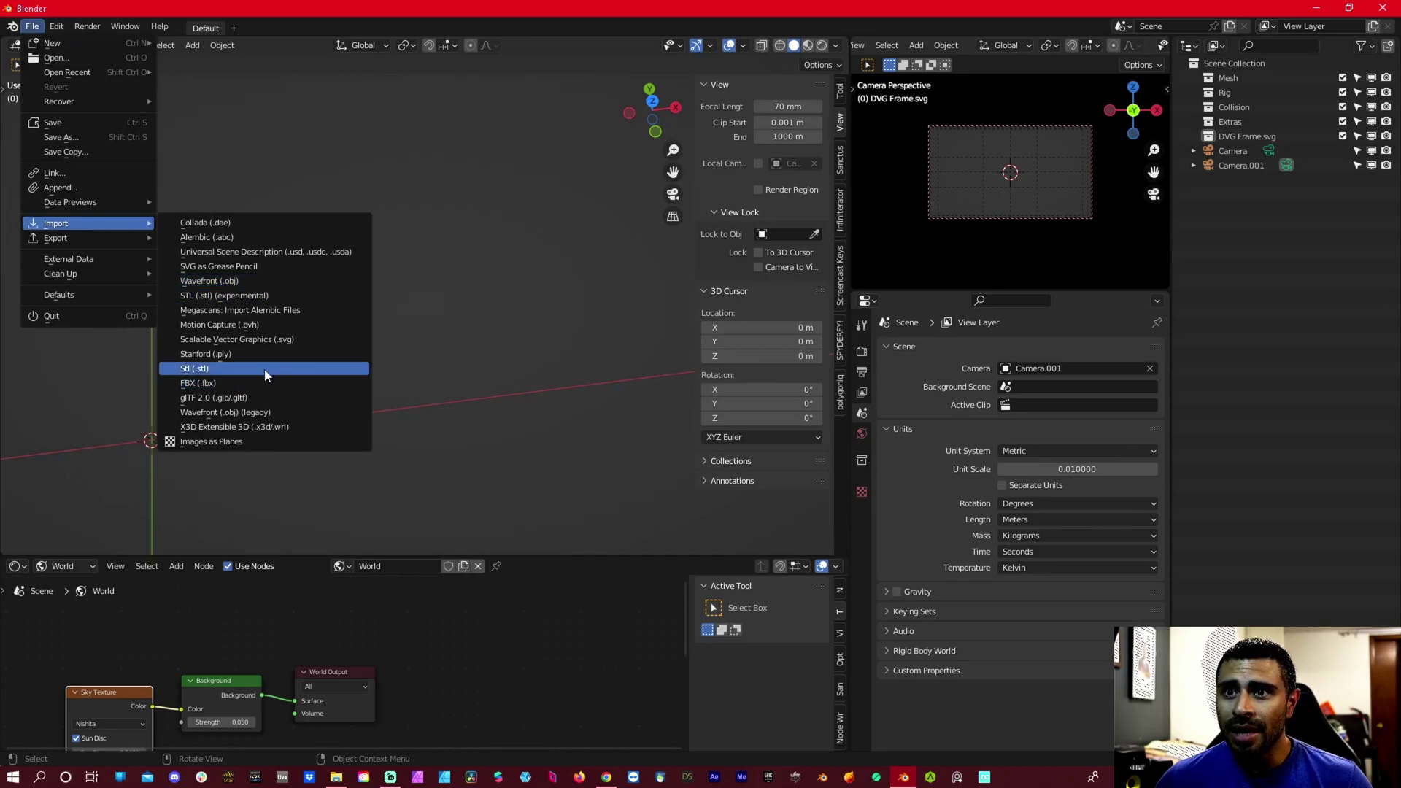
Import SVG Frame.svg as a new curve collection and inspect the ornate frame.
click(265, 341)
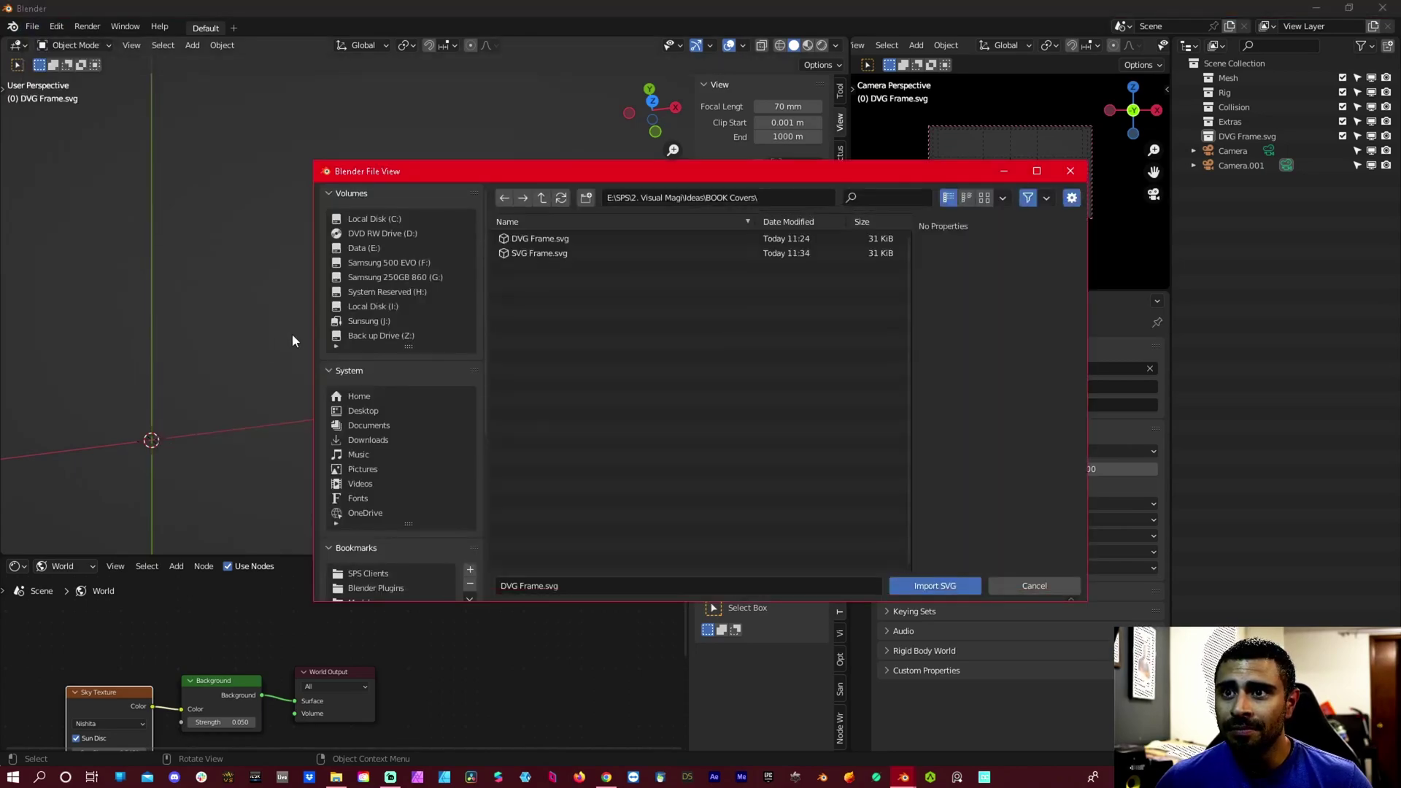
click(549, 254)
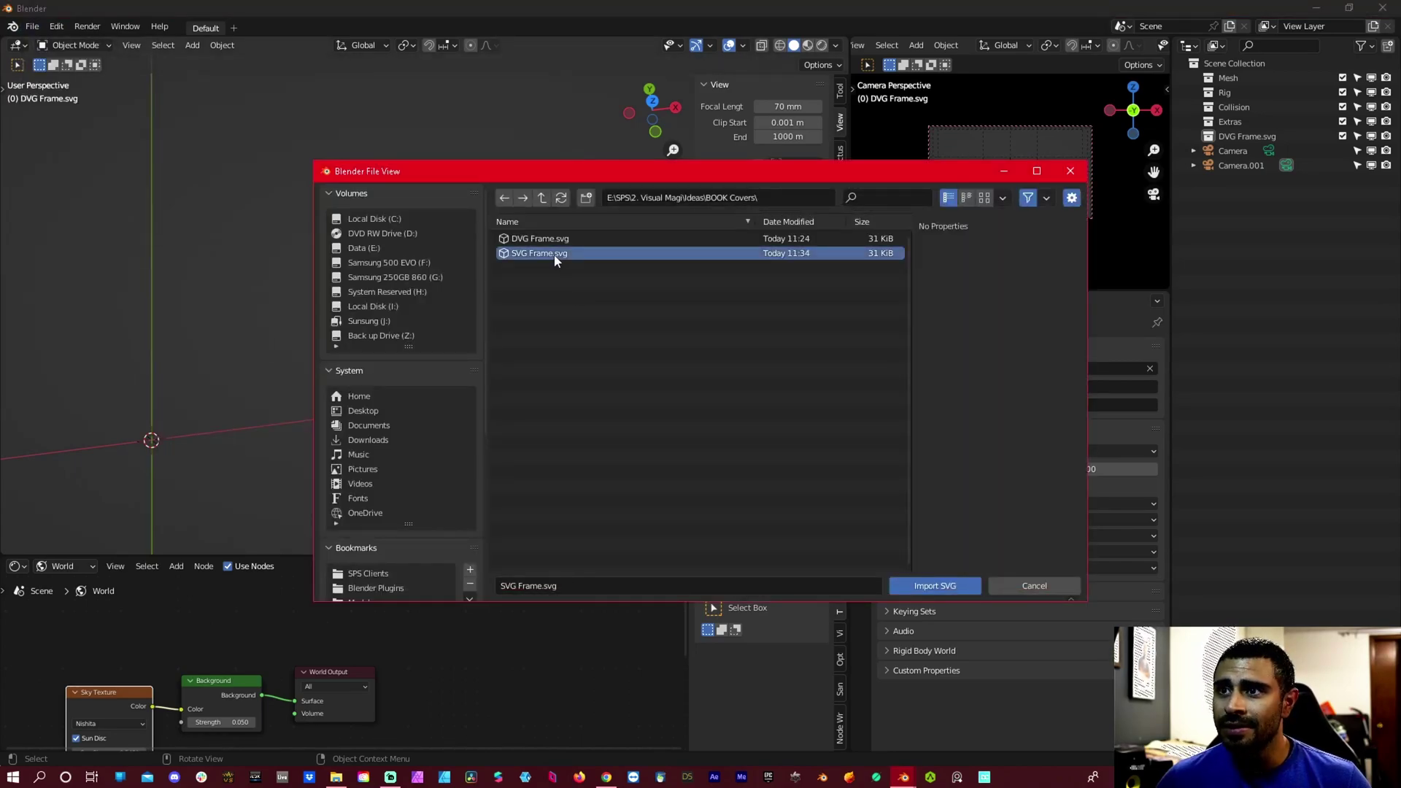
double_click(555, 254)
scroll(410, 301, up, 10)
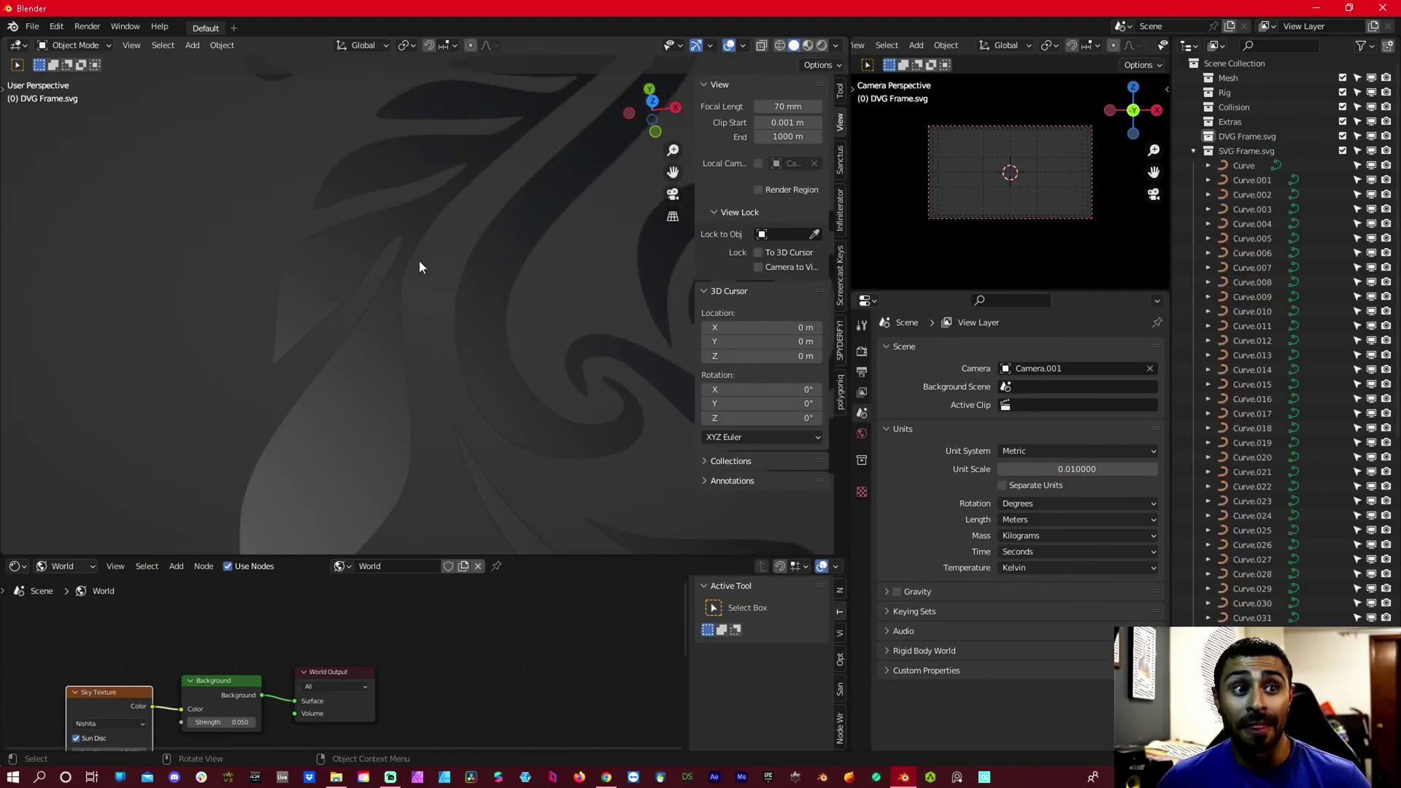
scroll(419, 260, down, 6)
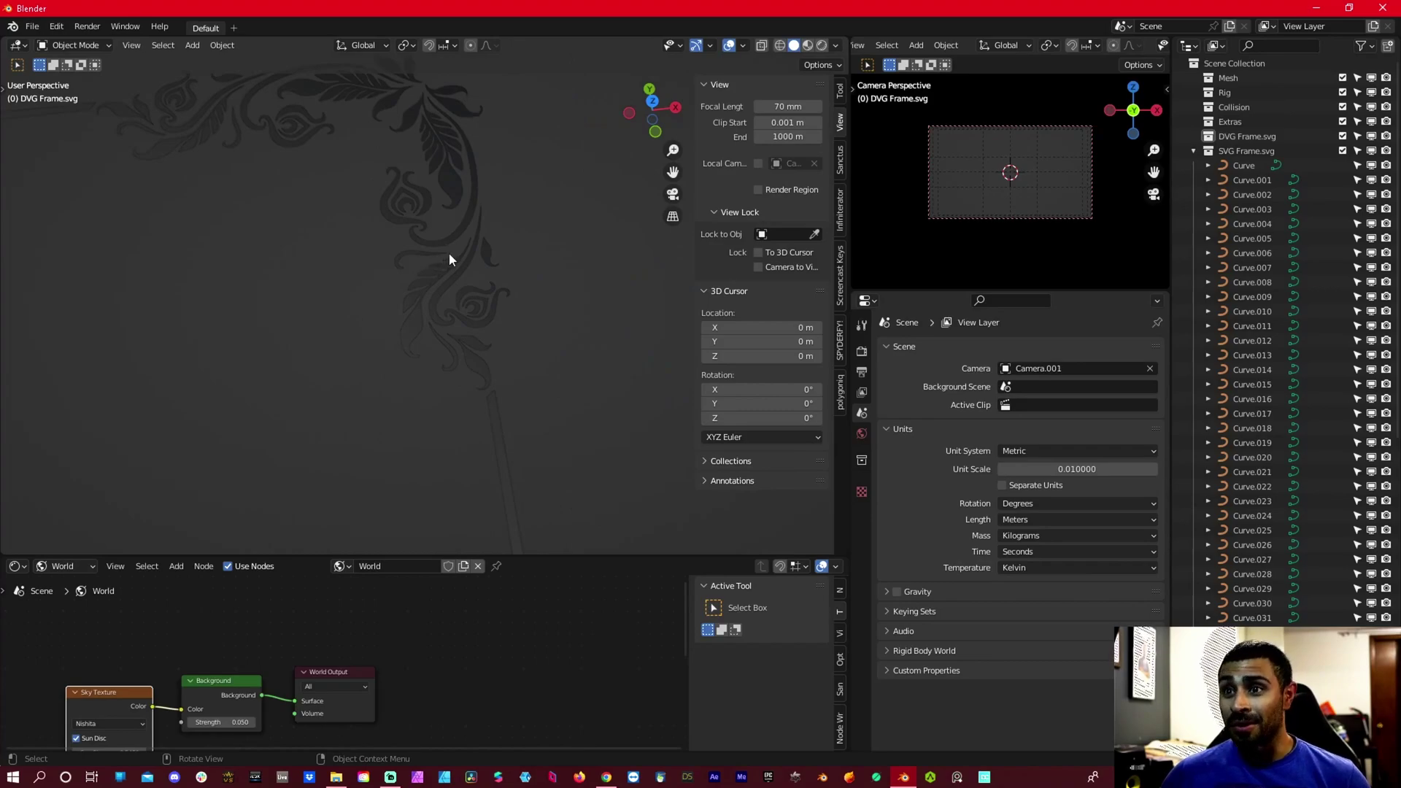
scroll(479, 292, up, 2)
scroll(485, 267, down, 4)
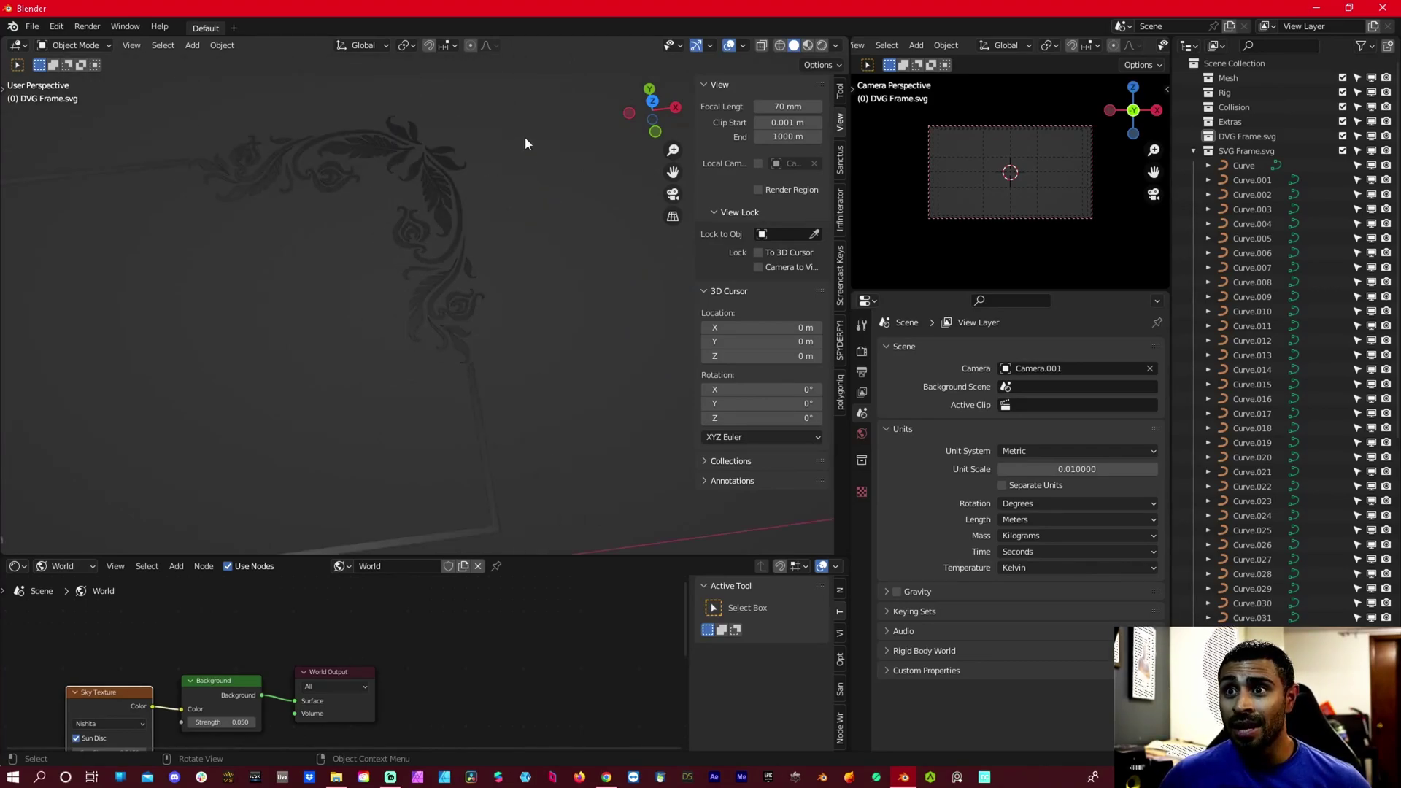
scroll(524, 139, up, 6)
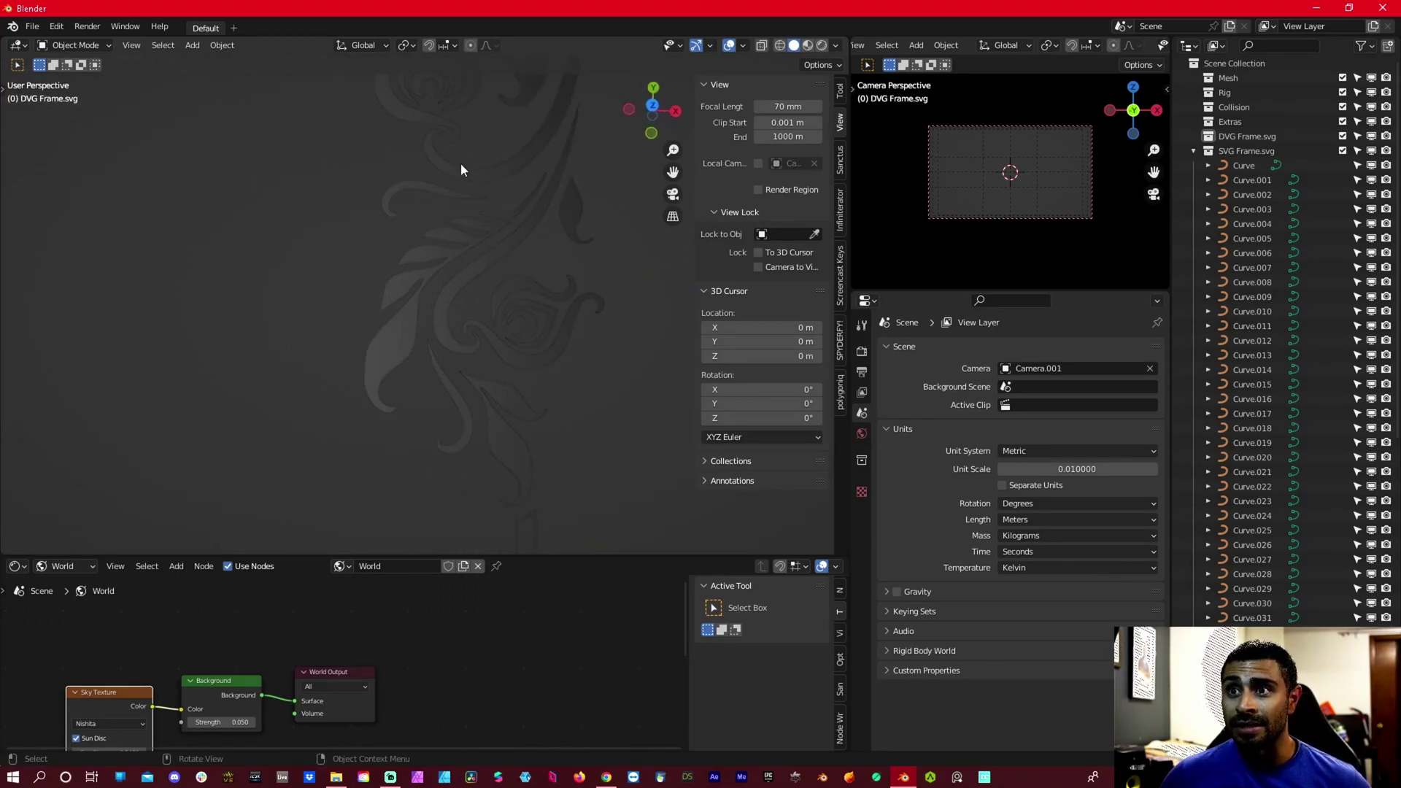
middle_drag(461, 170, 467, 295)
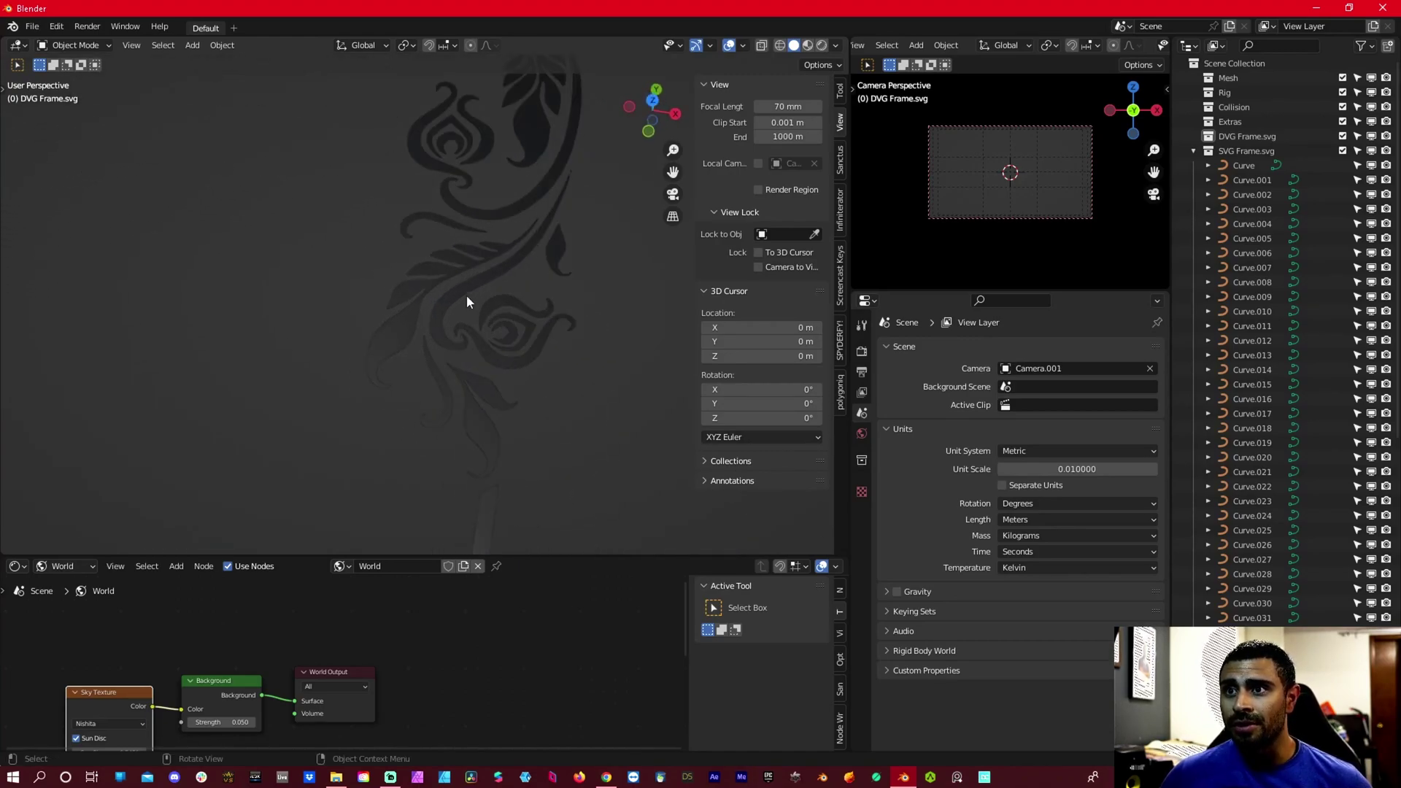
Select the leaf piece Curve.030 and set its Extrude to 0.001 m.
click(414, 333)
middle_drag(413, 334, 435, 229)
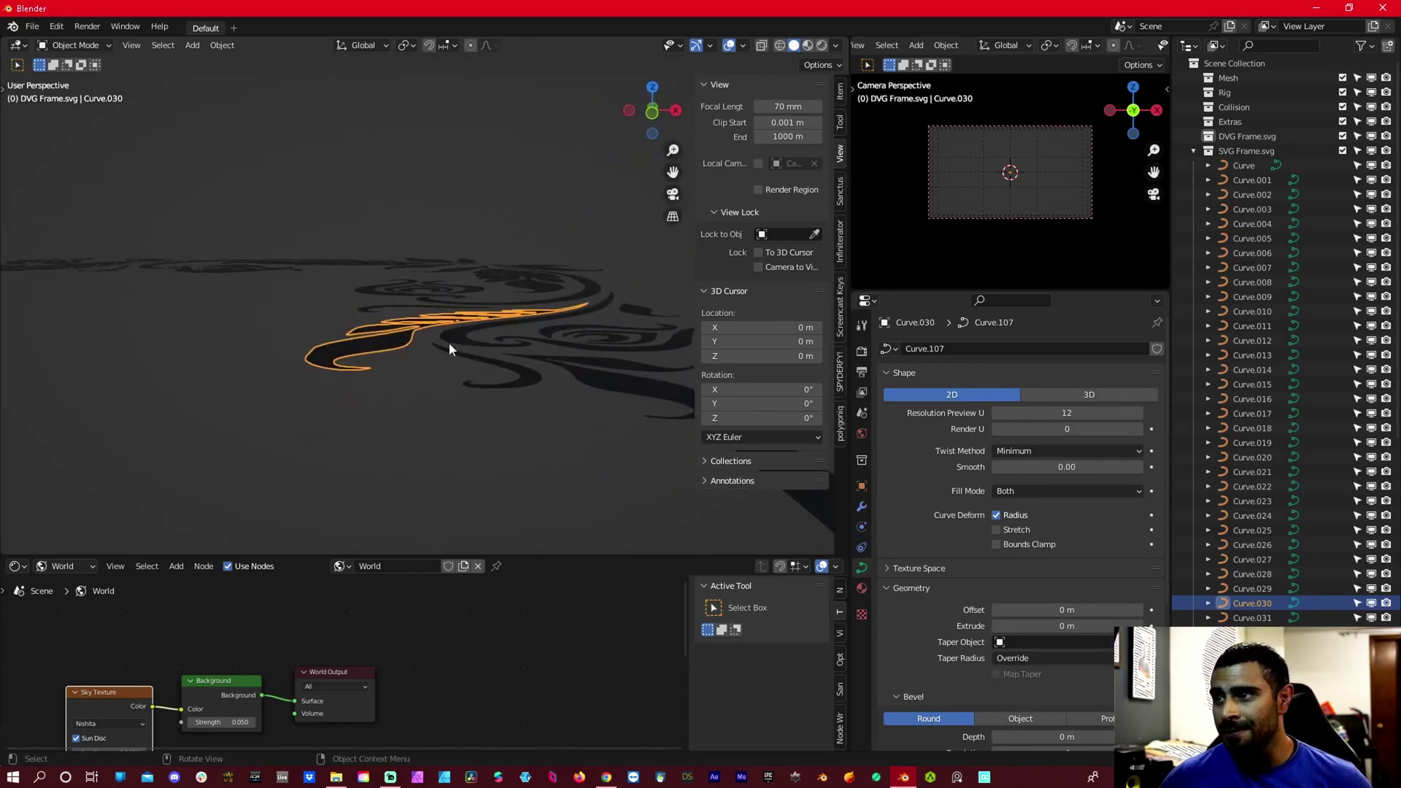
scroll(986, 620, down, 5)
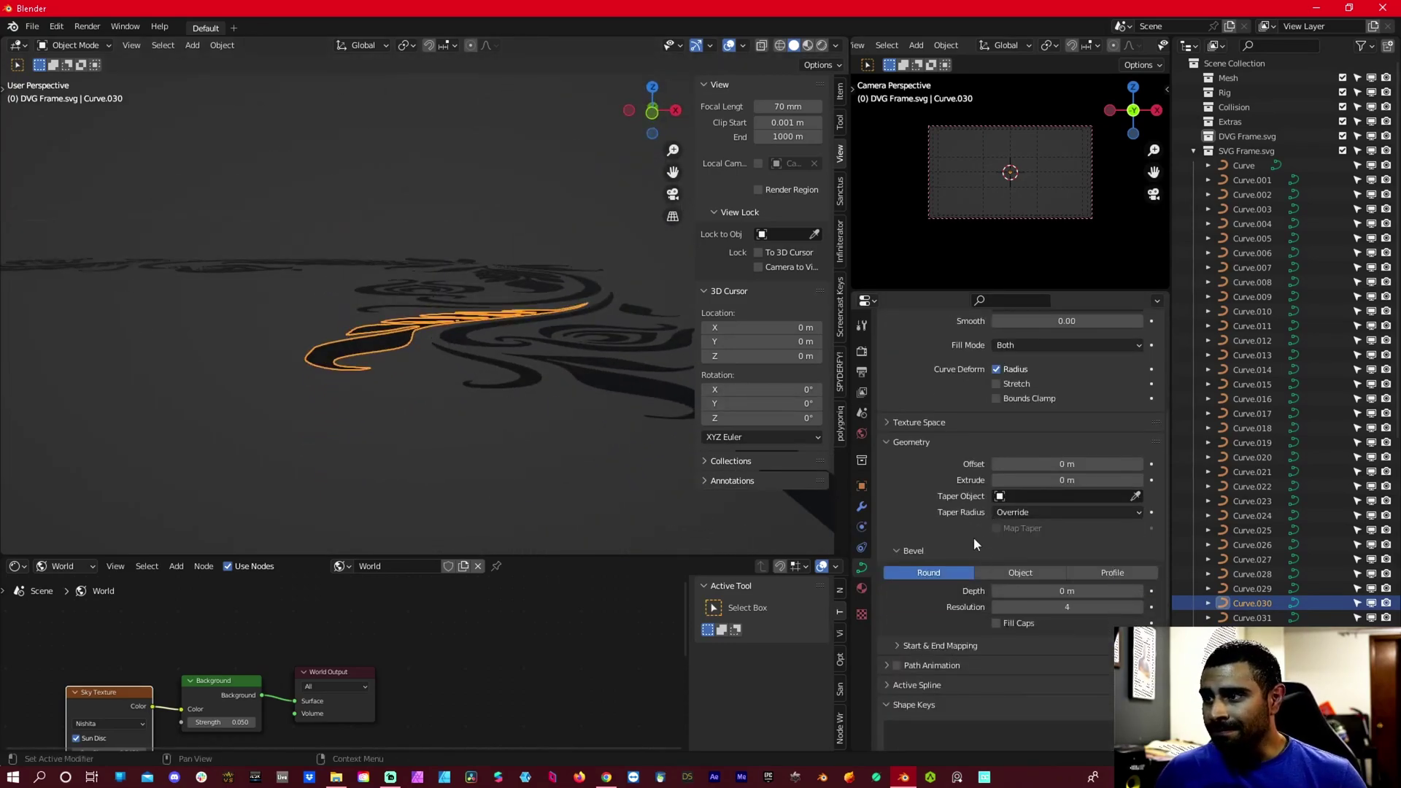
scroll(922, 495, up, 3)
mouse_move(1040, 568)
mouse_down()
mouse_move(1070, 567)
mouse_move(1048, 568)
mouse_up()
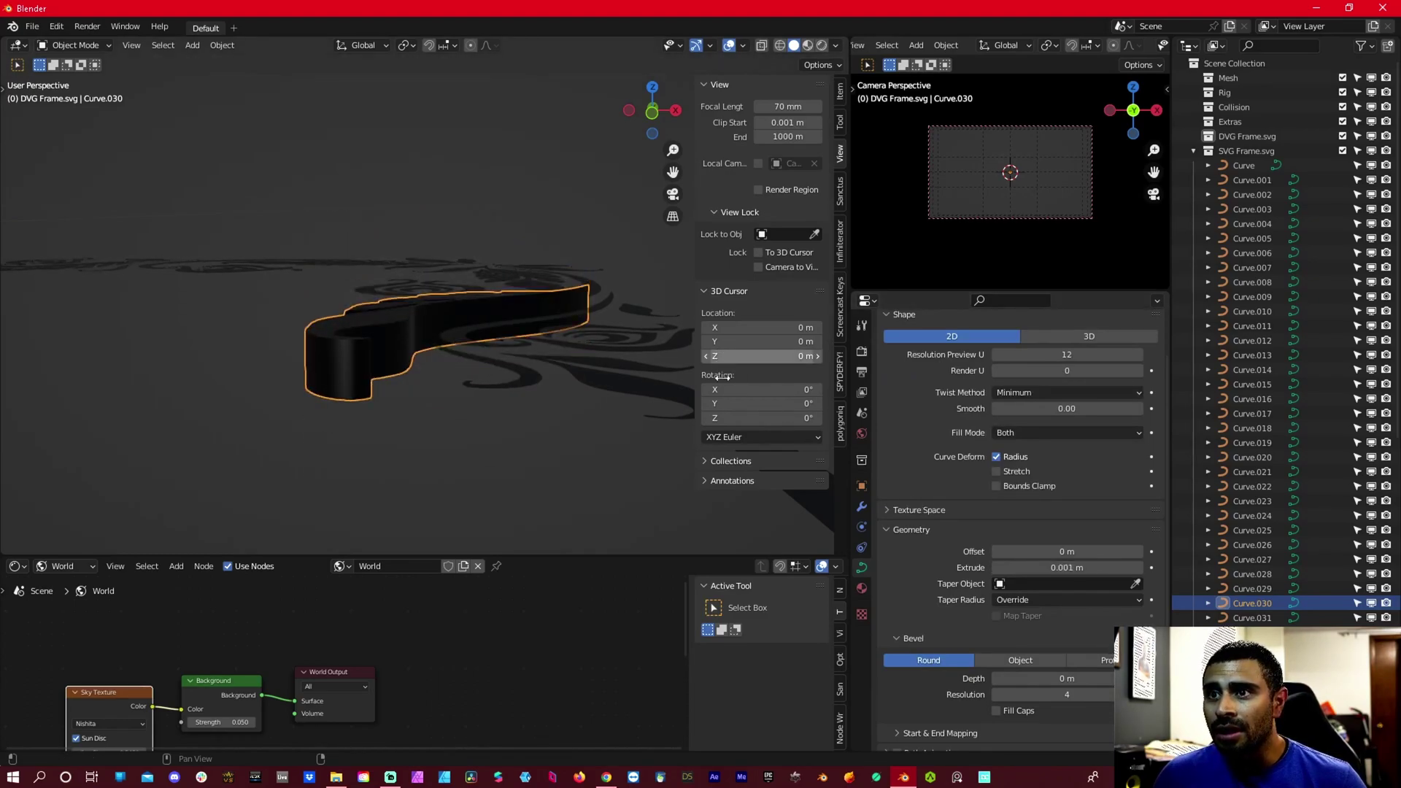
middle_drag(611, 275, 291, 324)
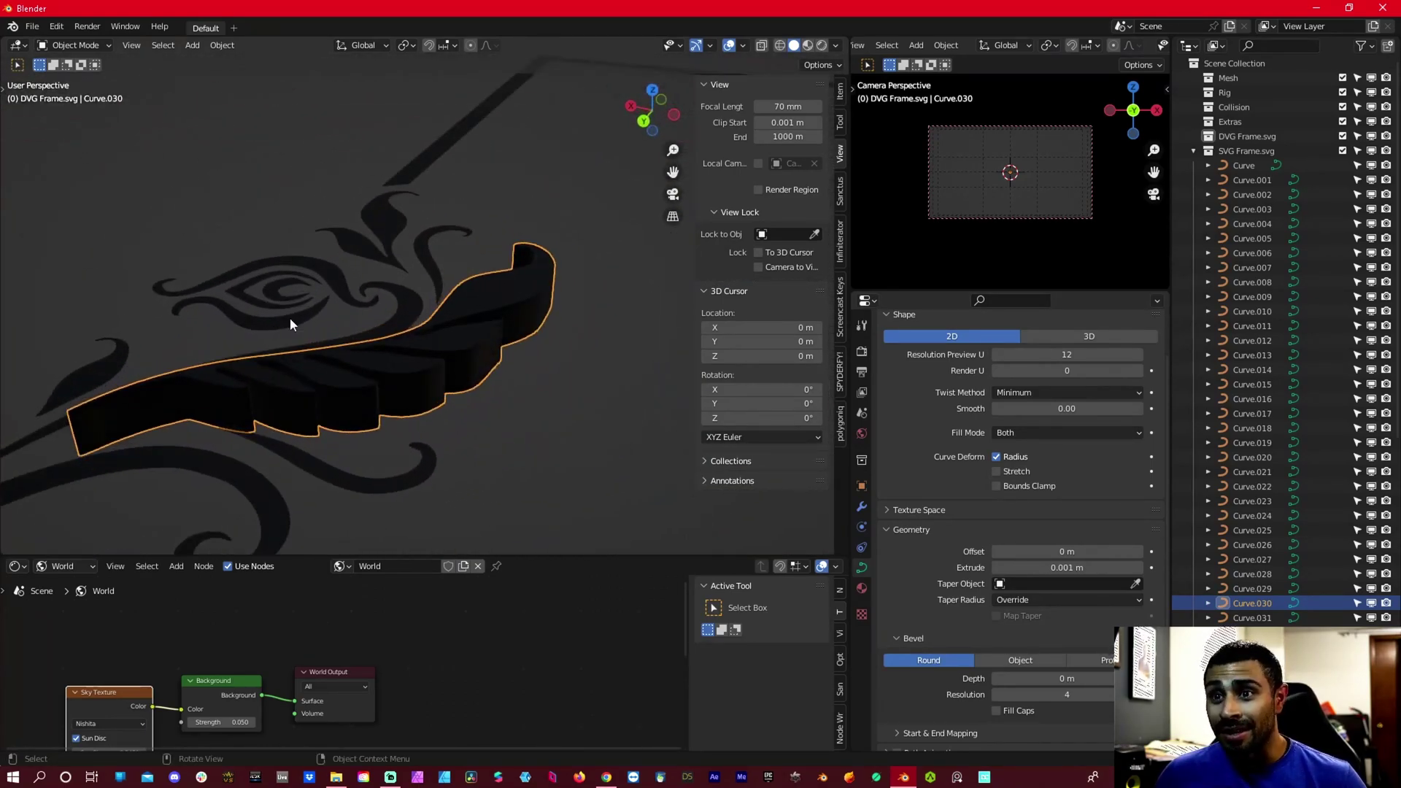
middle_drag(523, 378, 365, 343)
Reset the leaf's Extrude to 0 m and switch its bevel mode to Profile.
click(1095, 567)
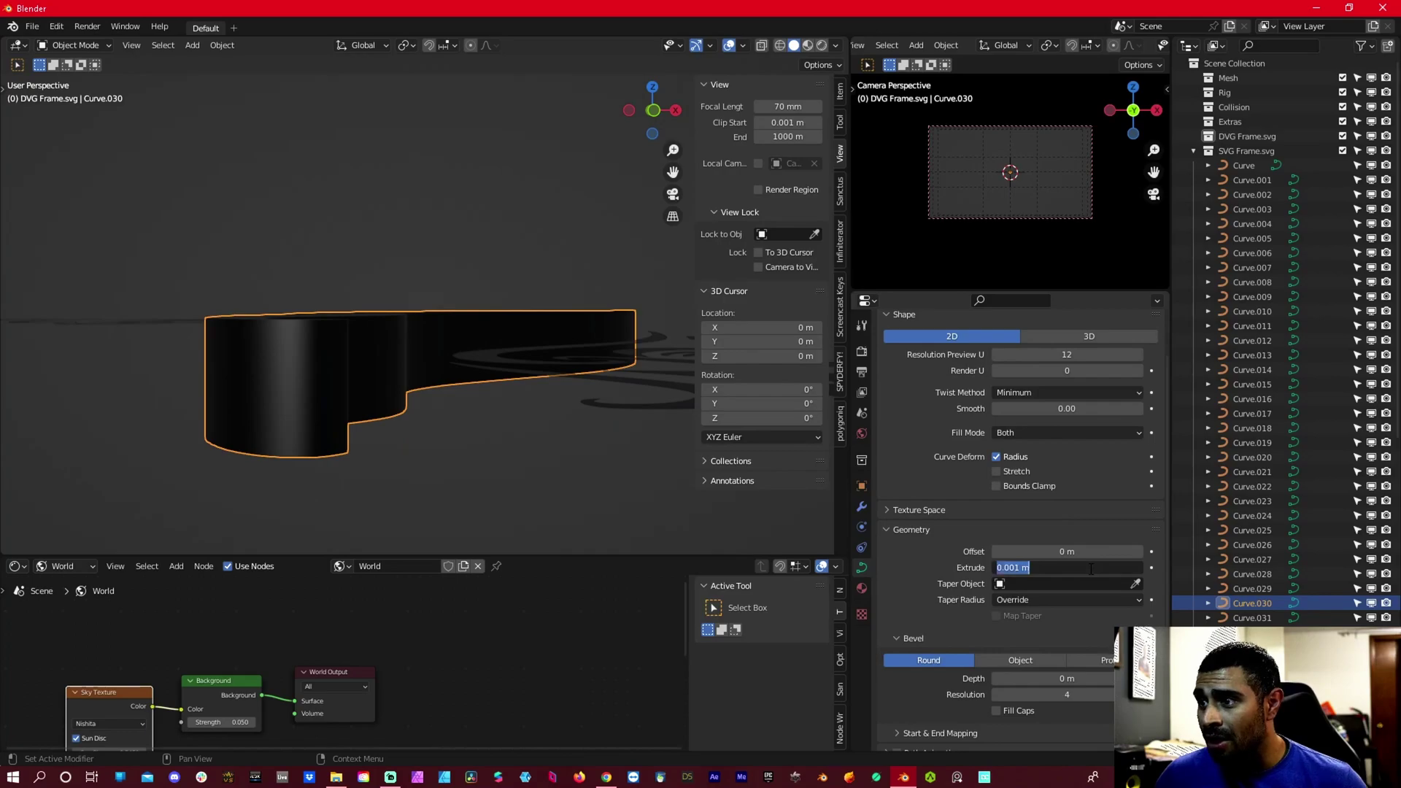
text(0)
key(Return)
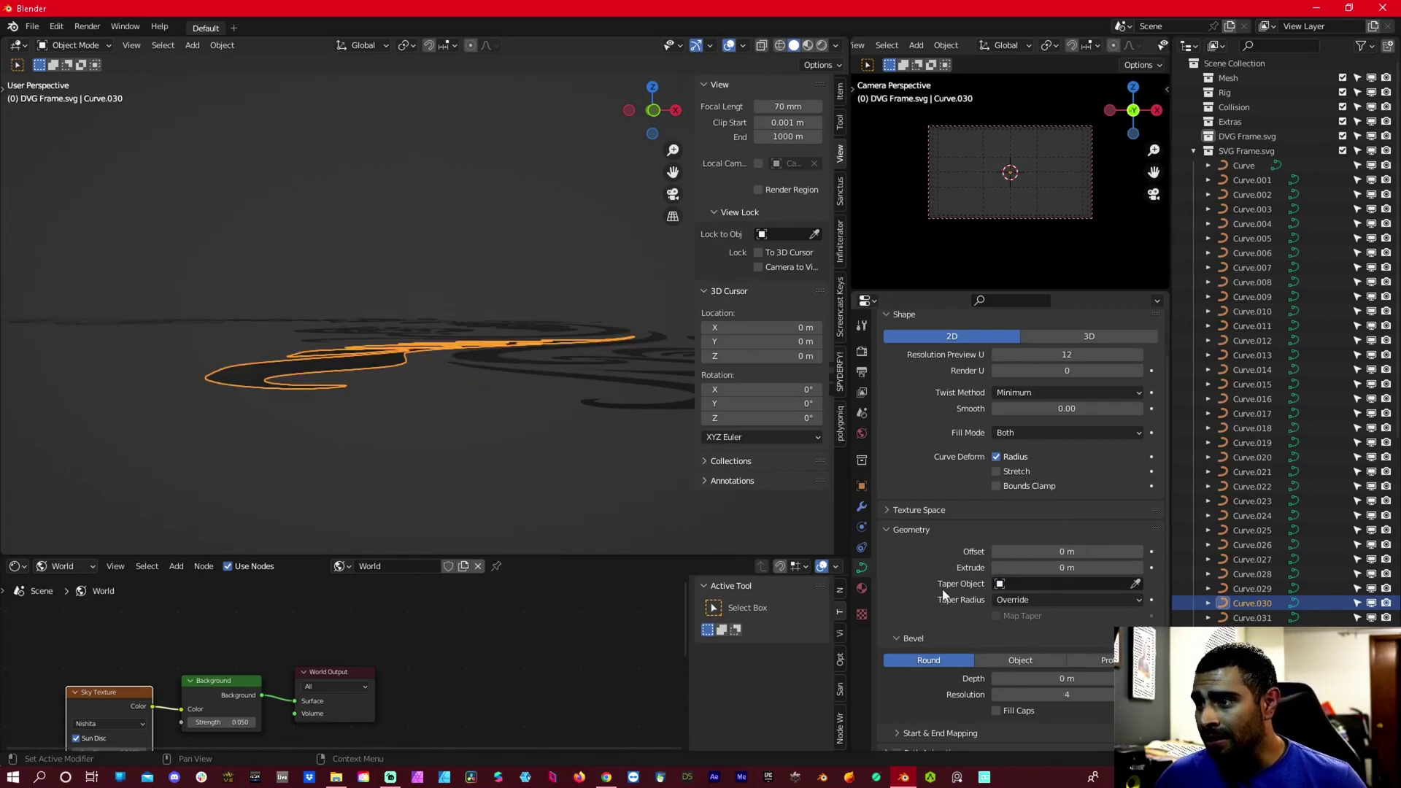
scroll(943, 585, down, 3)
scroll(943, 586, down, 1)
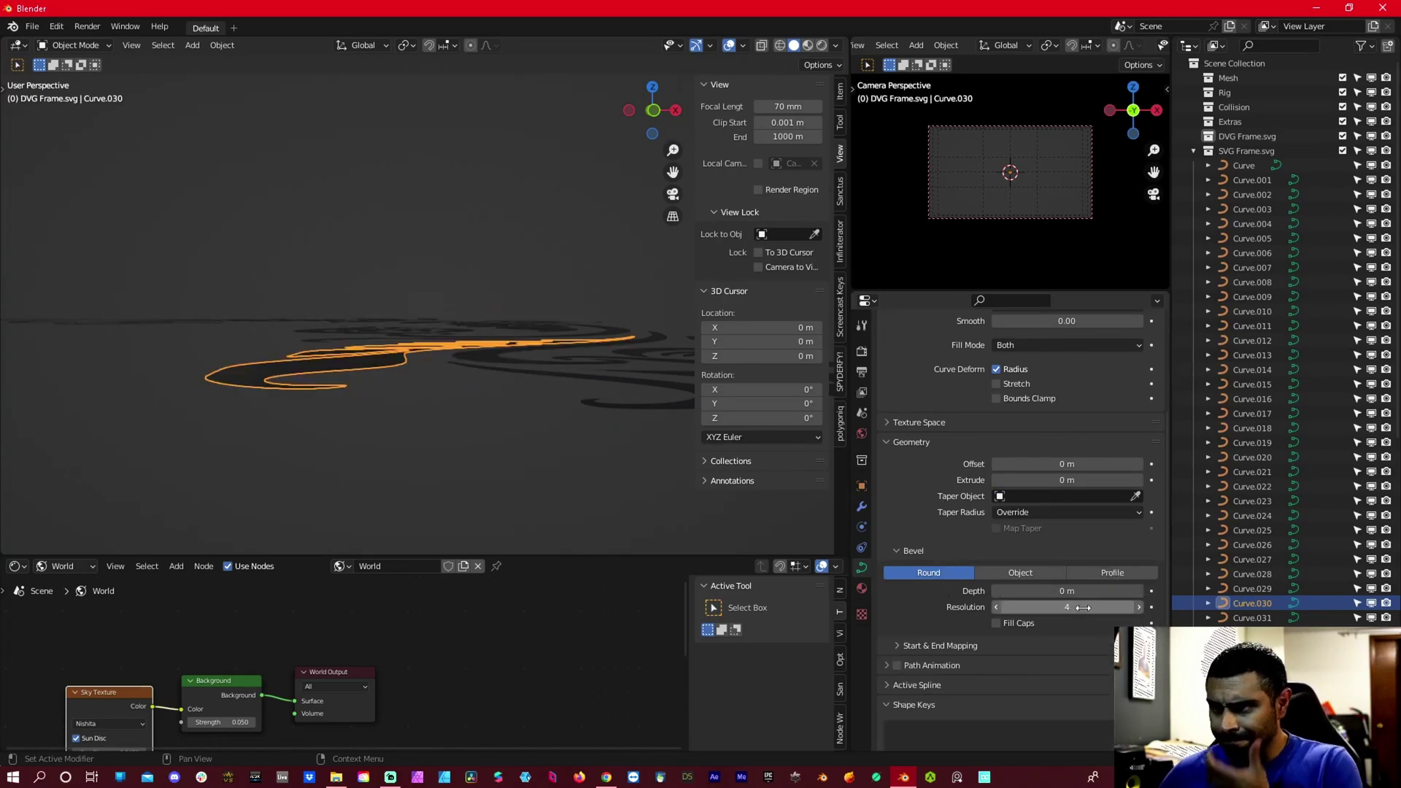
click(1116, 572)
middle_drag(297, 384, 348, 414)
Reduce the bevel depth from 1 m to a thin 0.0005 m relief, viewed from the top.
click(1036, 592)
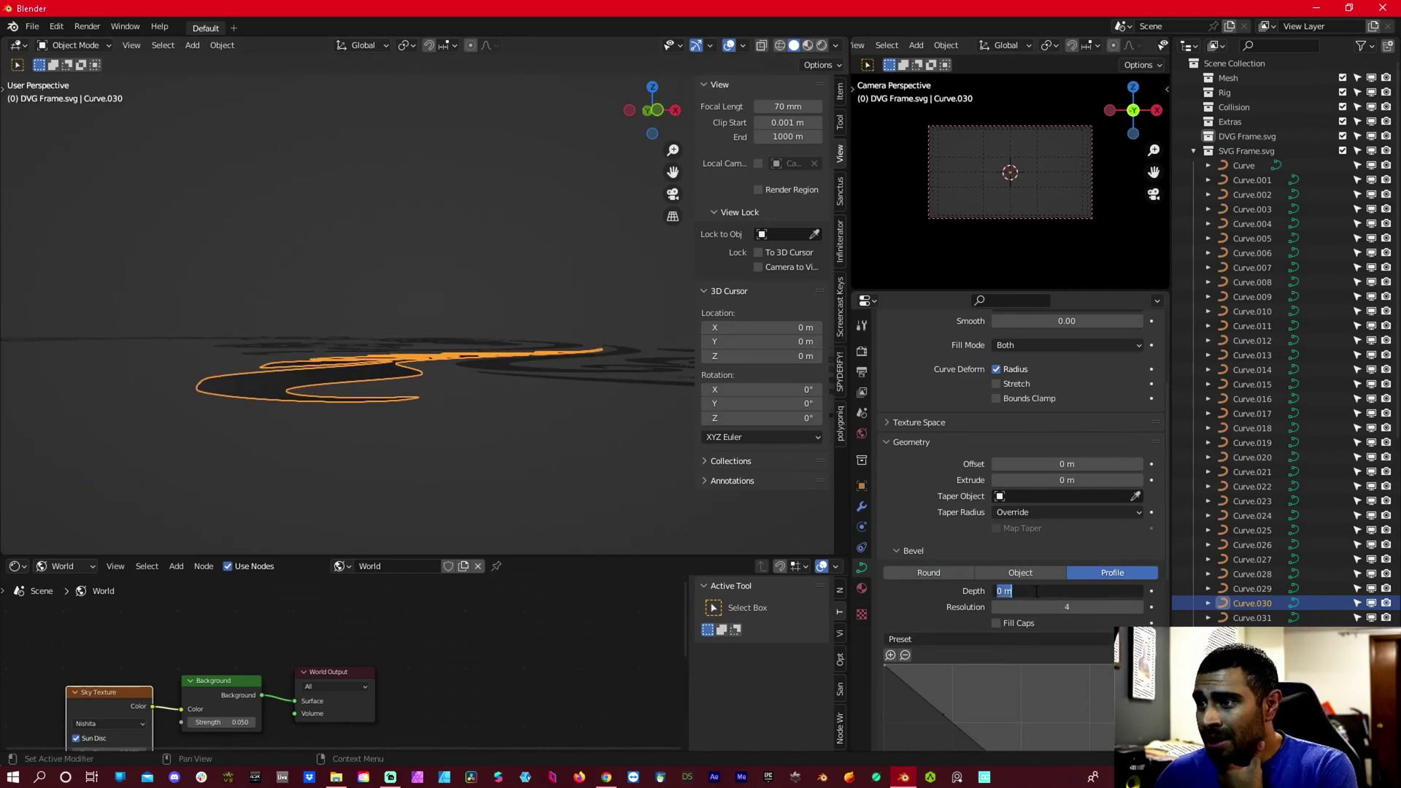
key(Return)
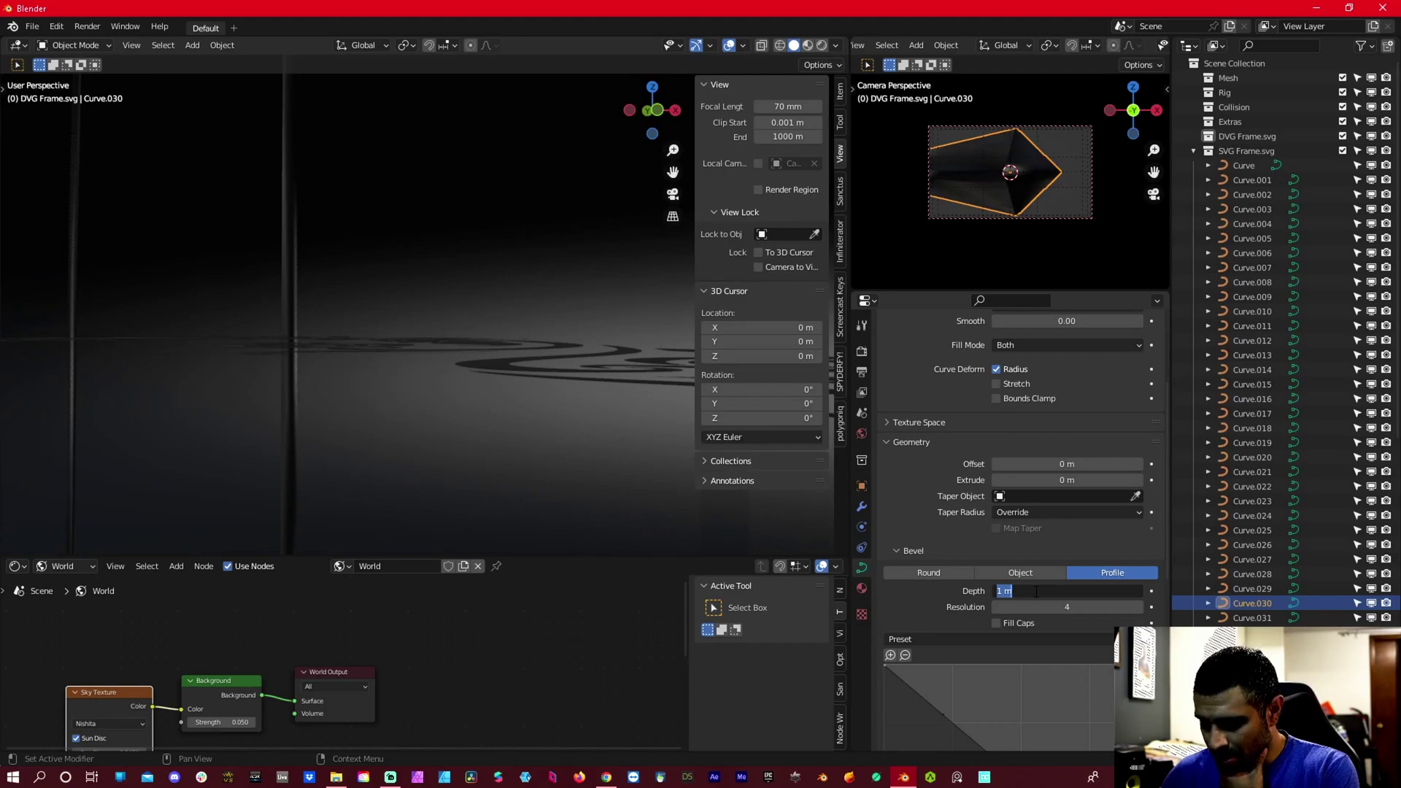
click(1037, 597)
text(.01)
key(Return)
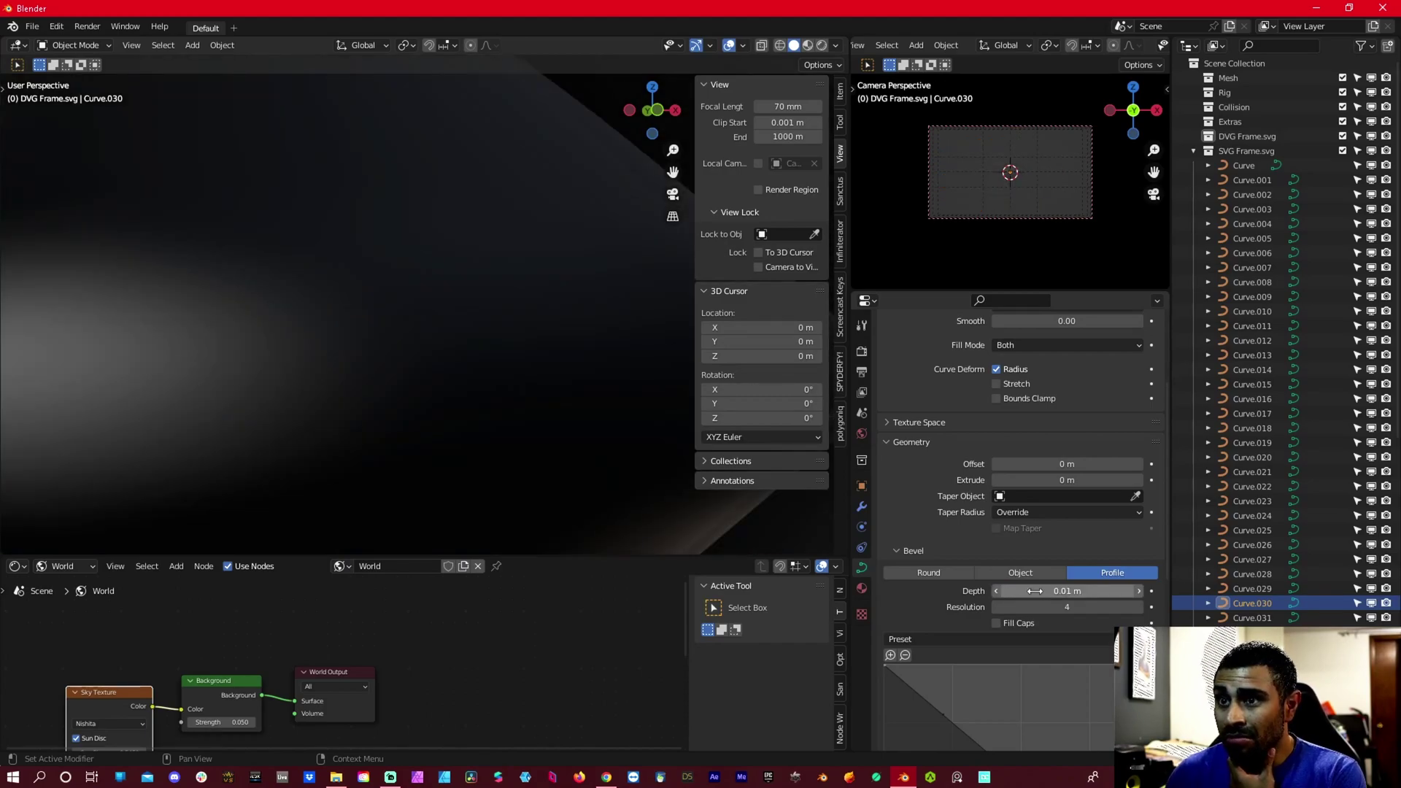
scroll(575, 374, down, 5)
middle_drag(540, 271, 483, 345)
drag(1080, 591, 1015, 591)
scroll(337, 260, up, 3)
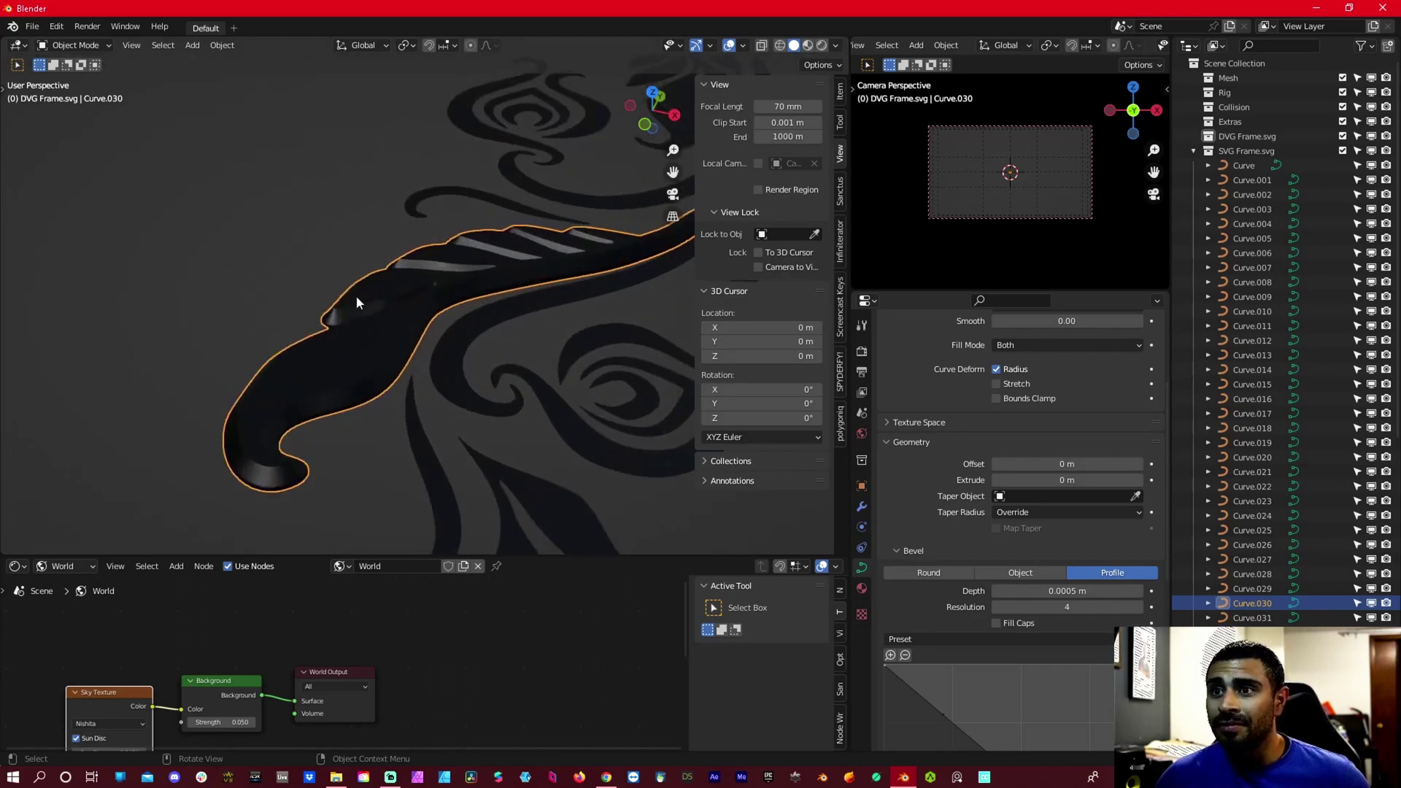
middle_drag(356, 295, 260, 283)
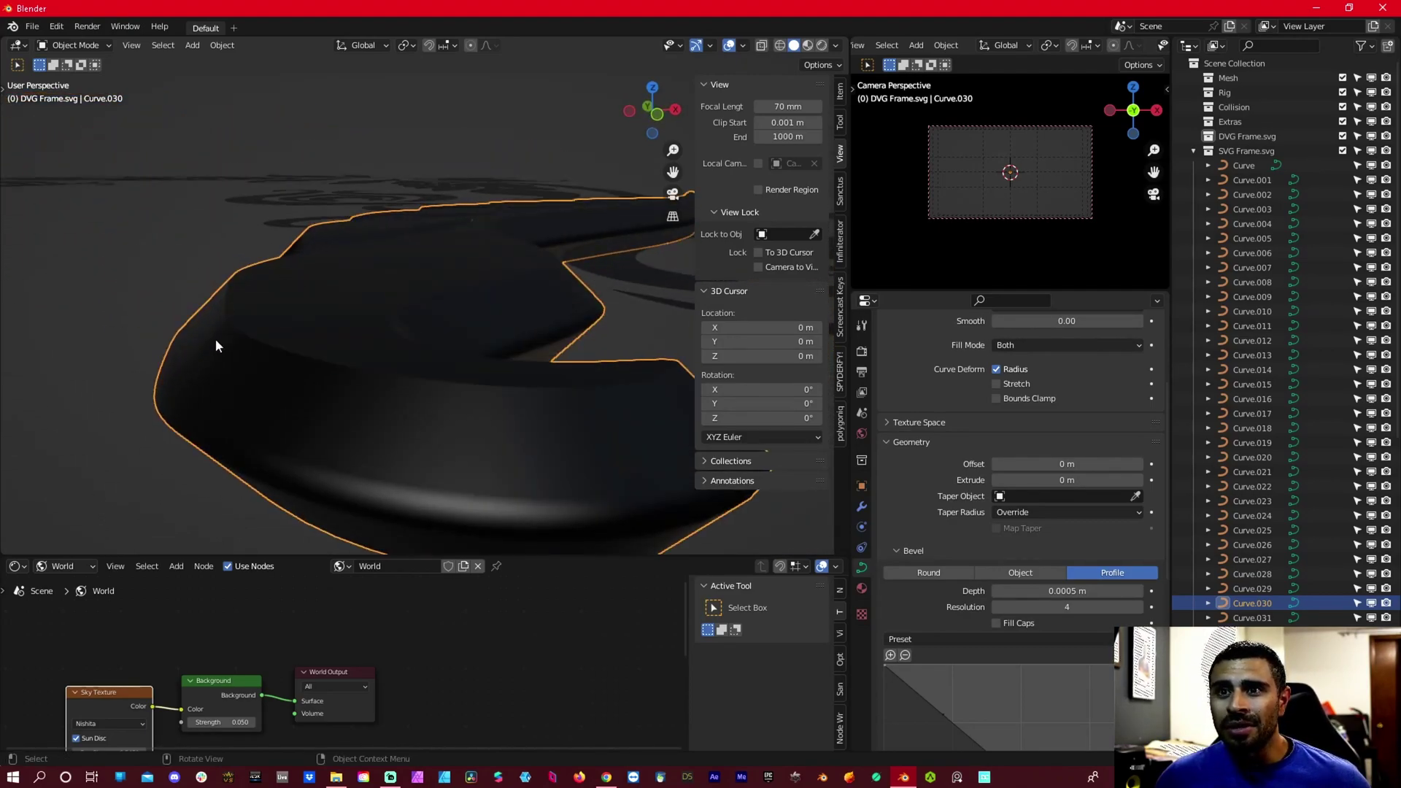
middle_drag(202, 418, 263, 313)
Enlarge the Properties area and add bevel profile points forming an S-bend.
scroll(982, 397, down, 8)
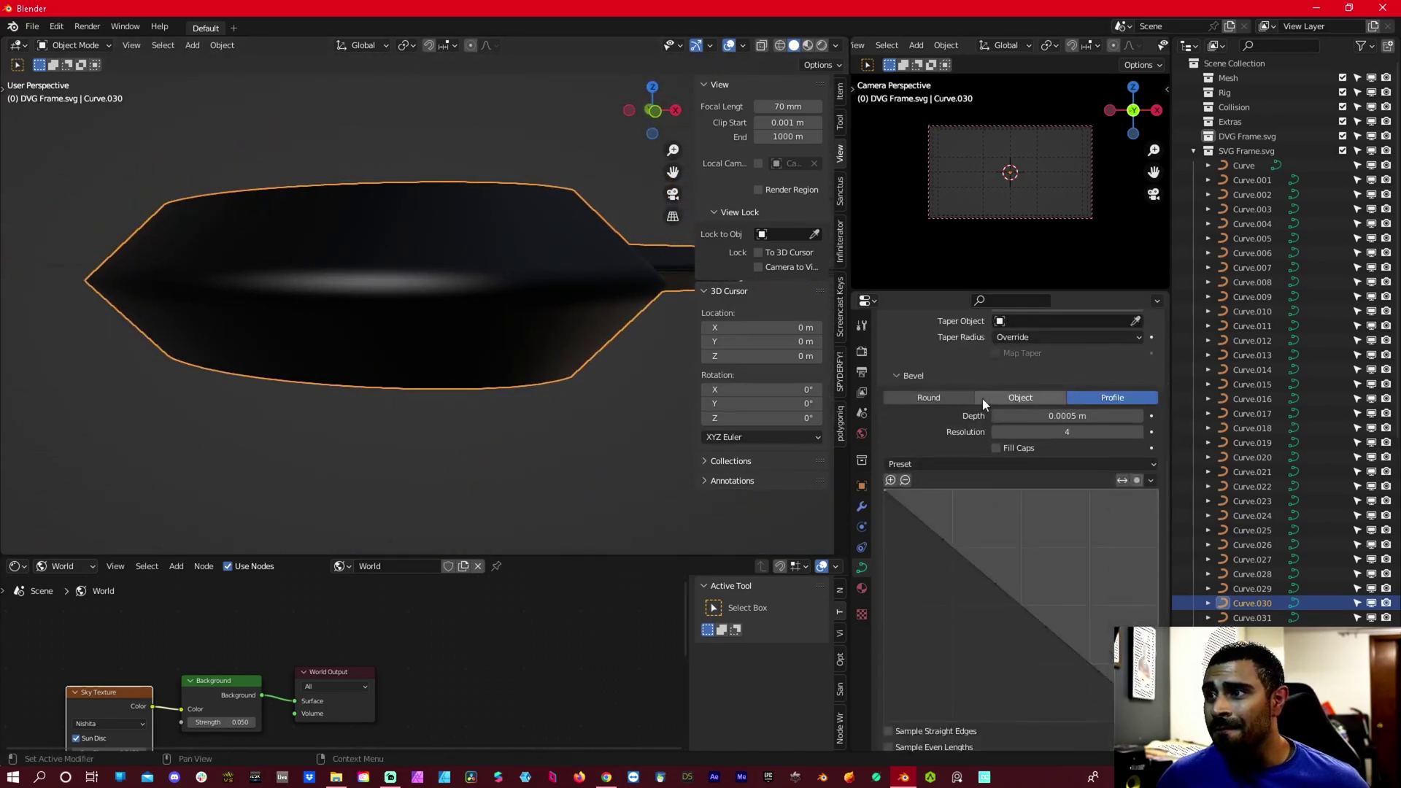
drag(1026, 292, 1027, 265)
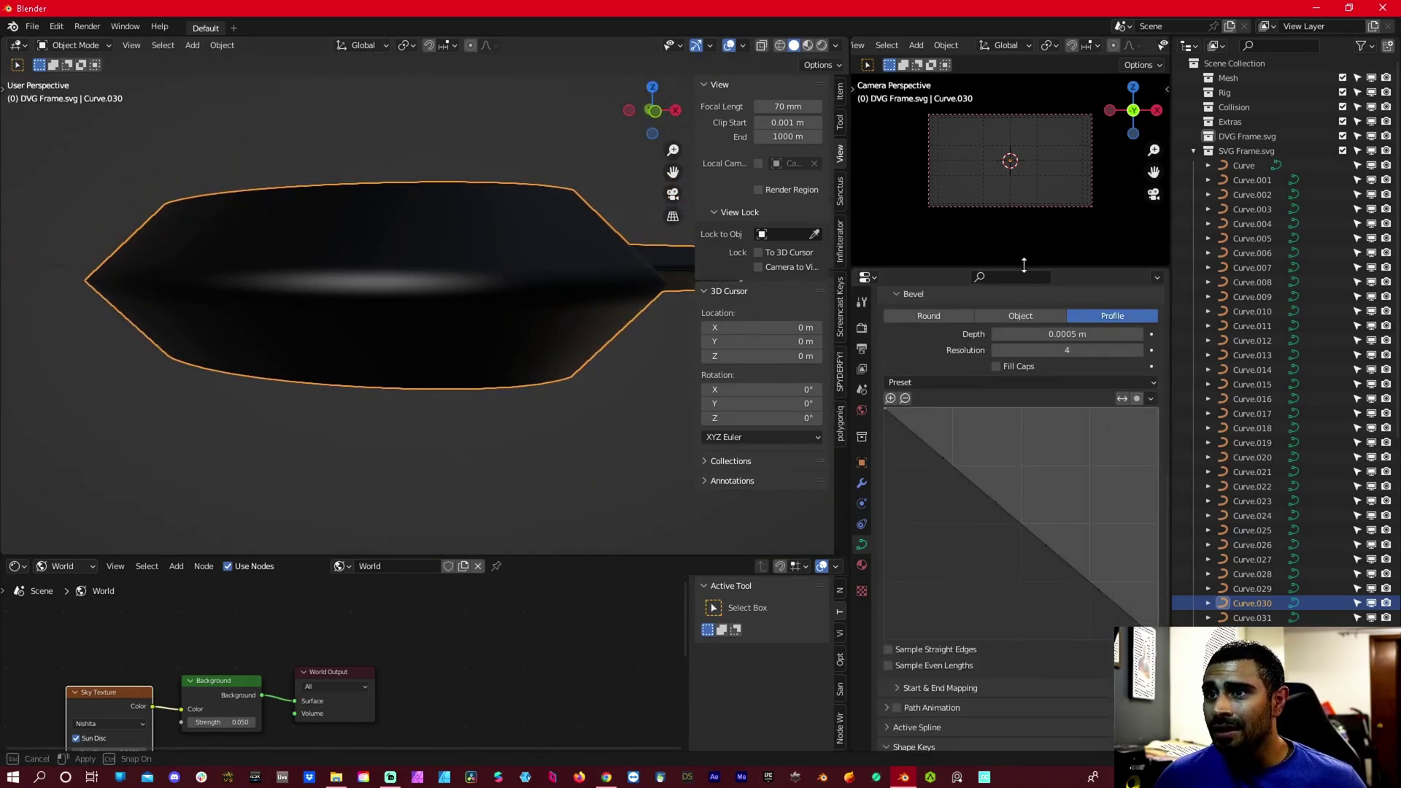
middle_drag(445, 231, 449, 252)
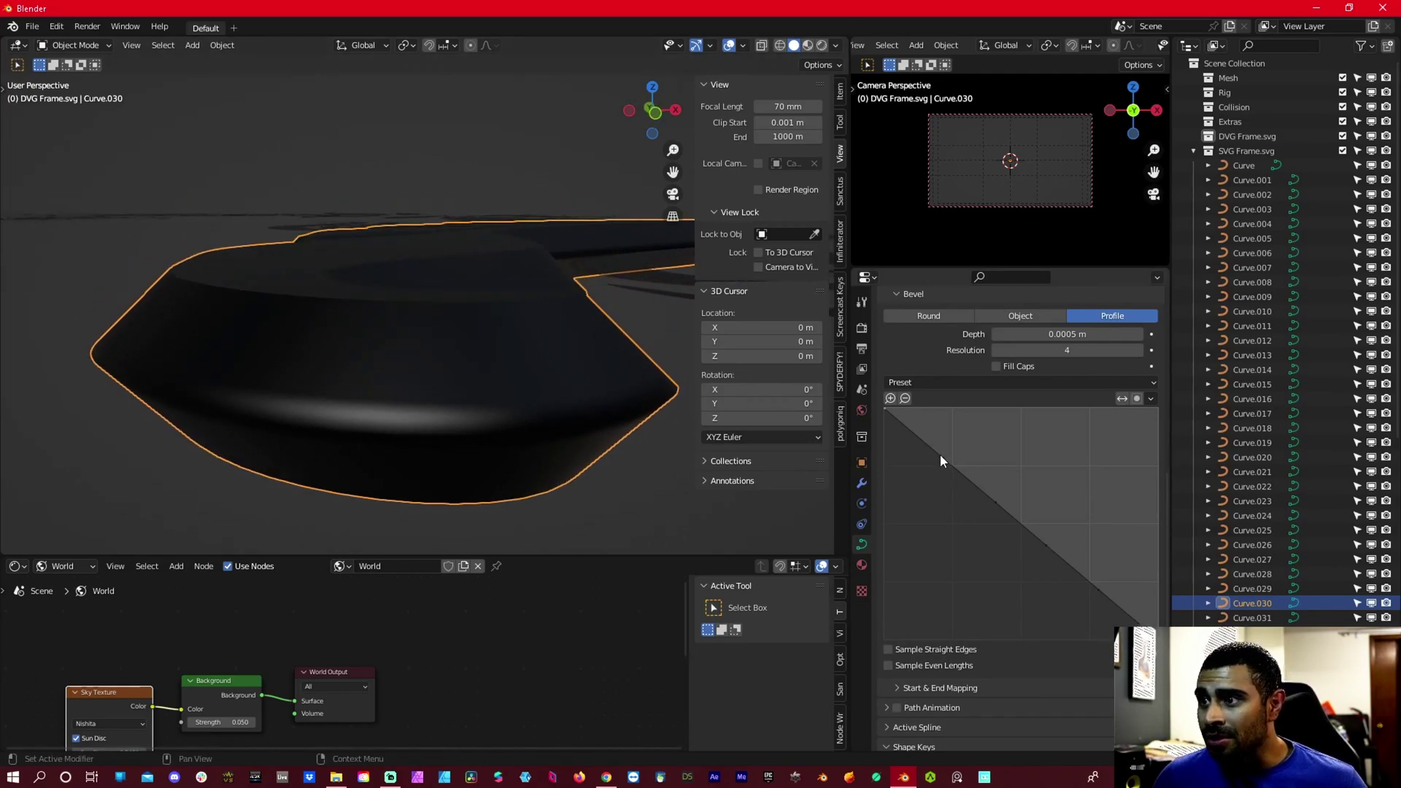
drag(940, 459, 919, 473)
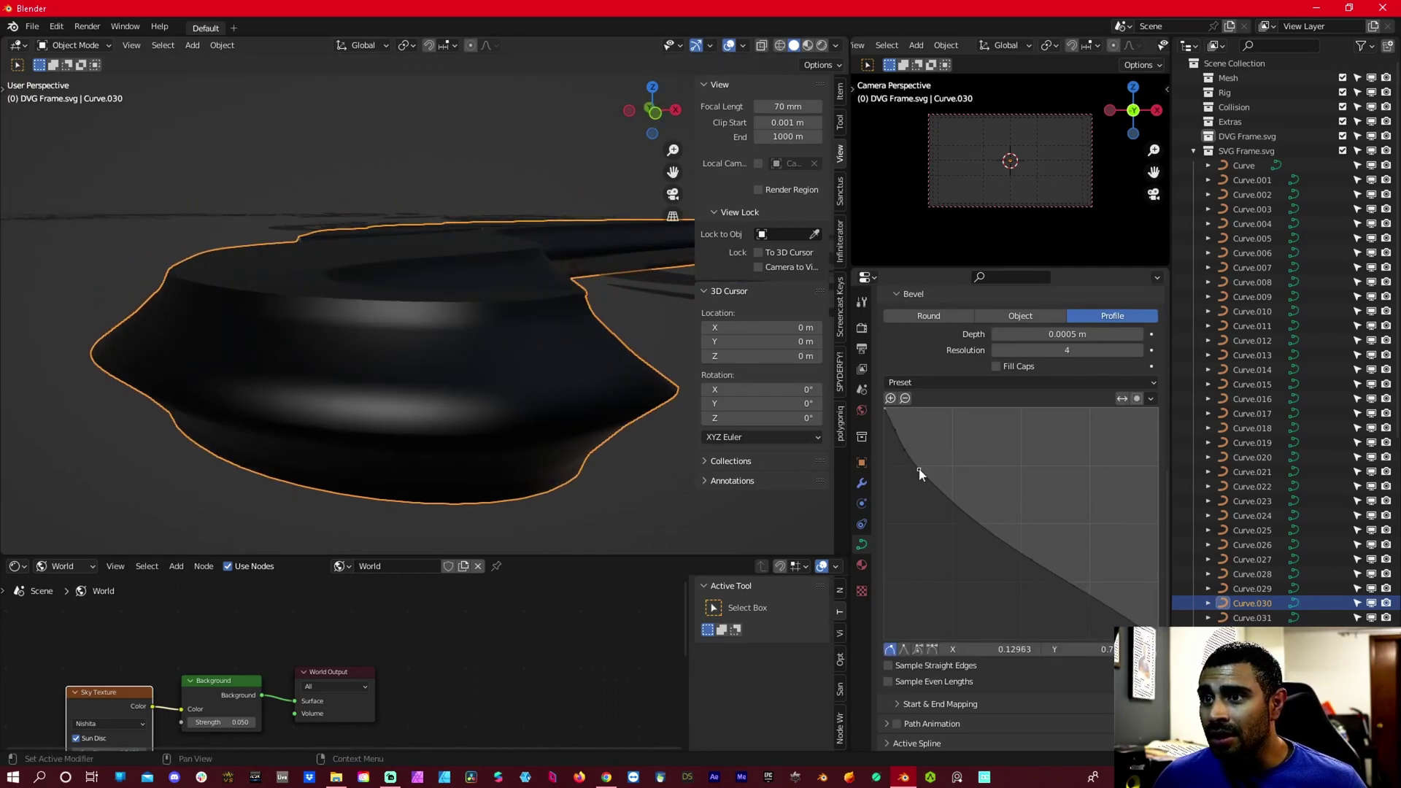
drag(1021, 554, 1026, 517)
drag(1098, 572, 1065, 597)
middle_drag(502, 403, 553, 413)
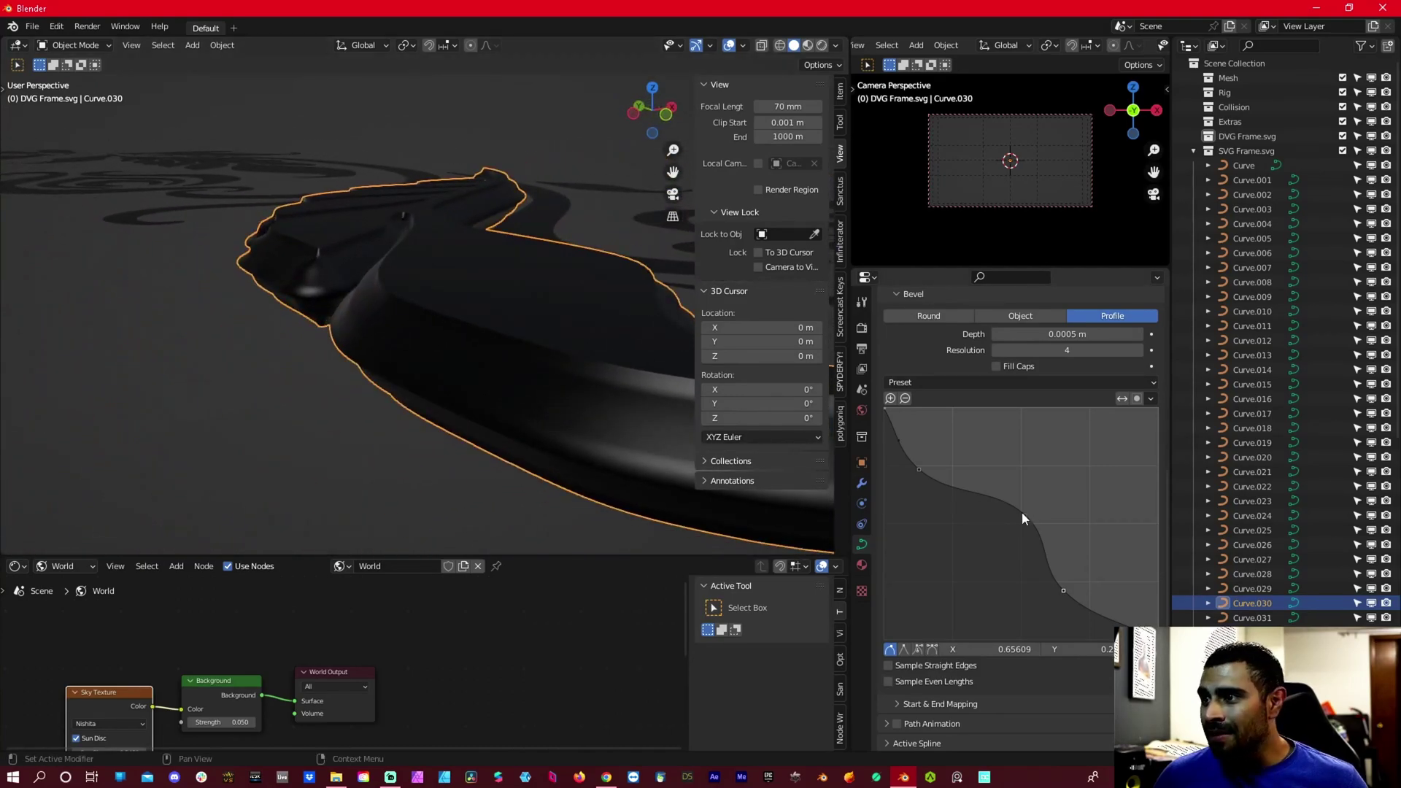
Add more profile points and refine them into a wavy, stepped rim relief.
drag(1019, 516, 1021, 451)
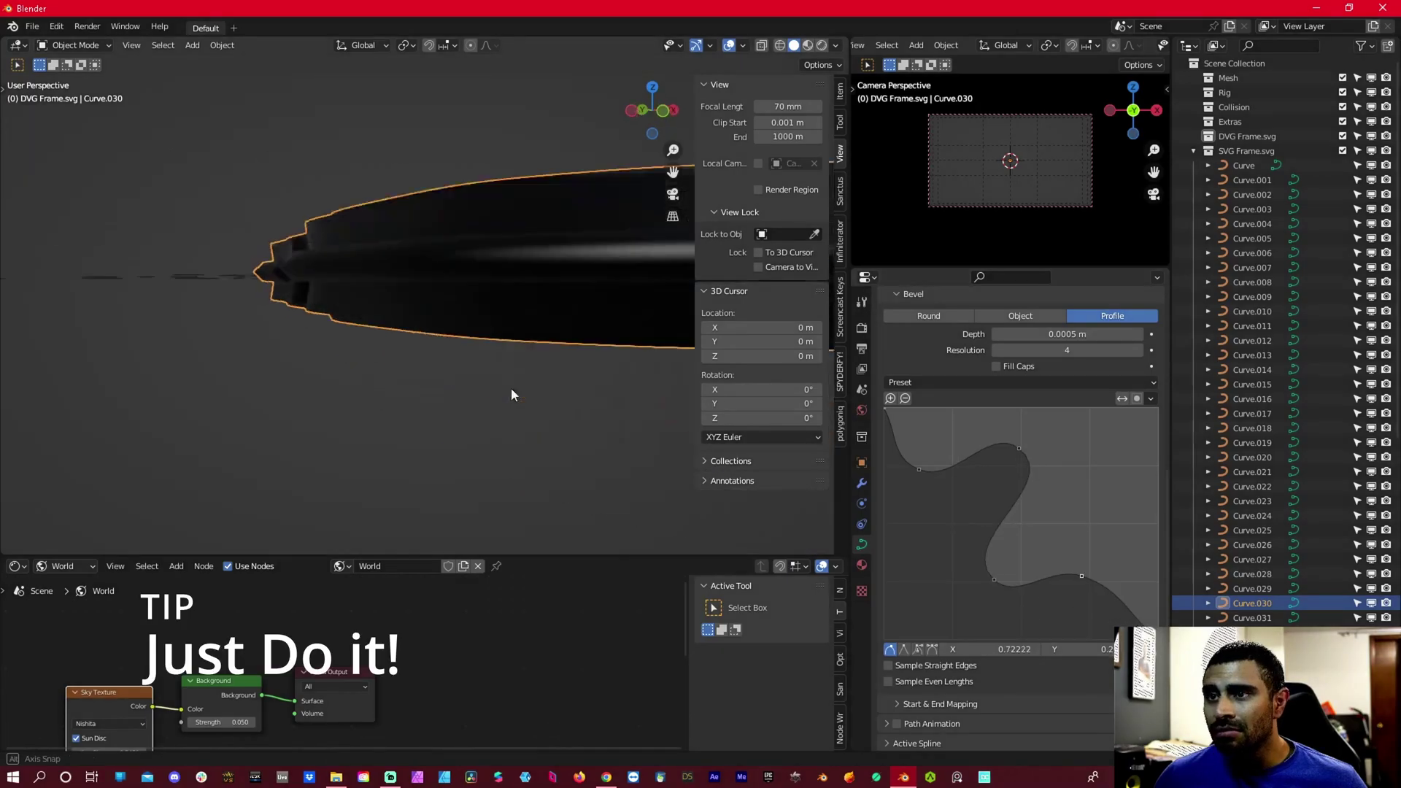
middle_drag(513, 394, 337, 367)
drag(1062, 594, 1014, 507)
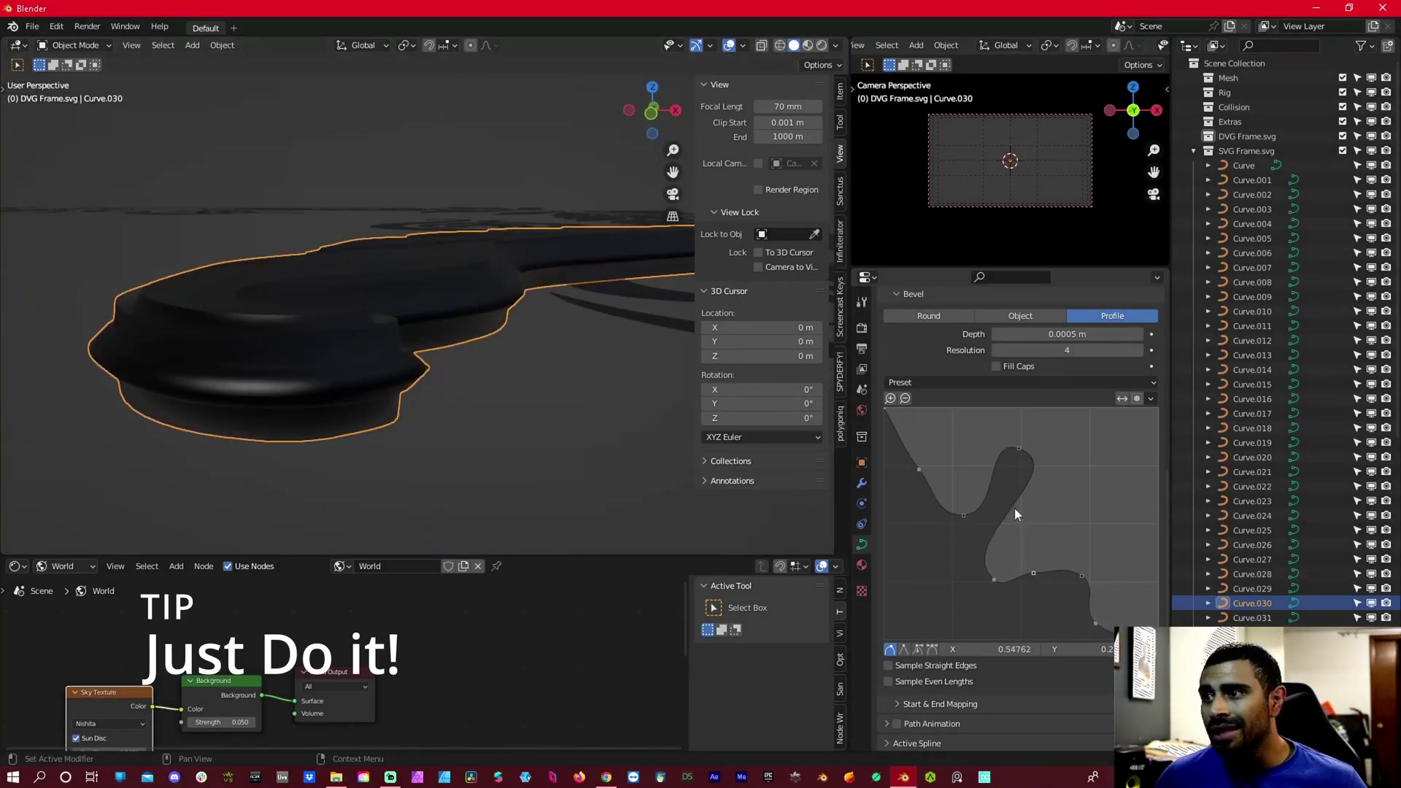
middle_drag(432, 384, 1090, 161)
middle_drag(645, 286, 468, 314)
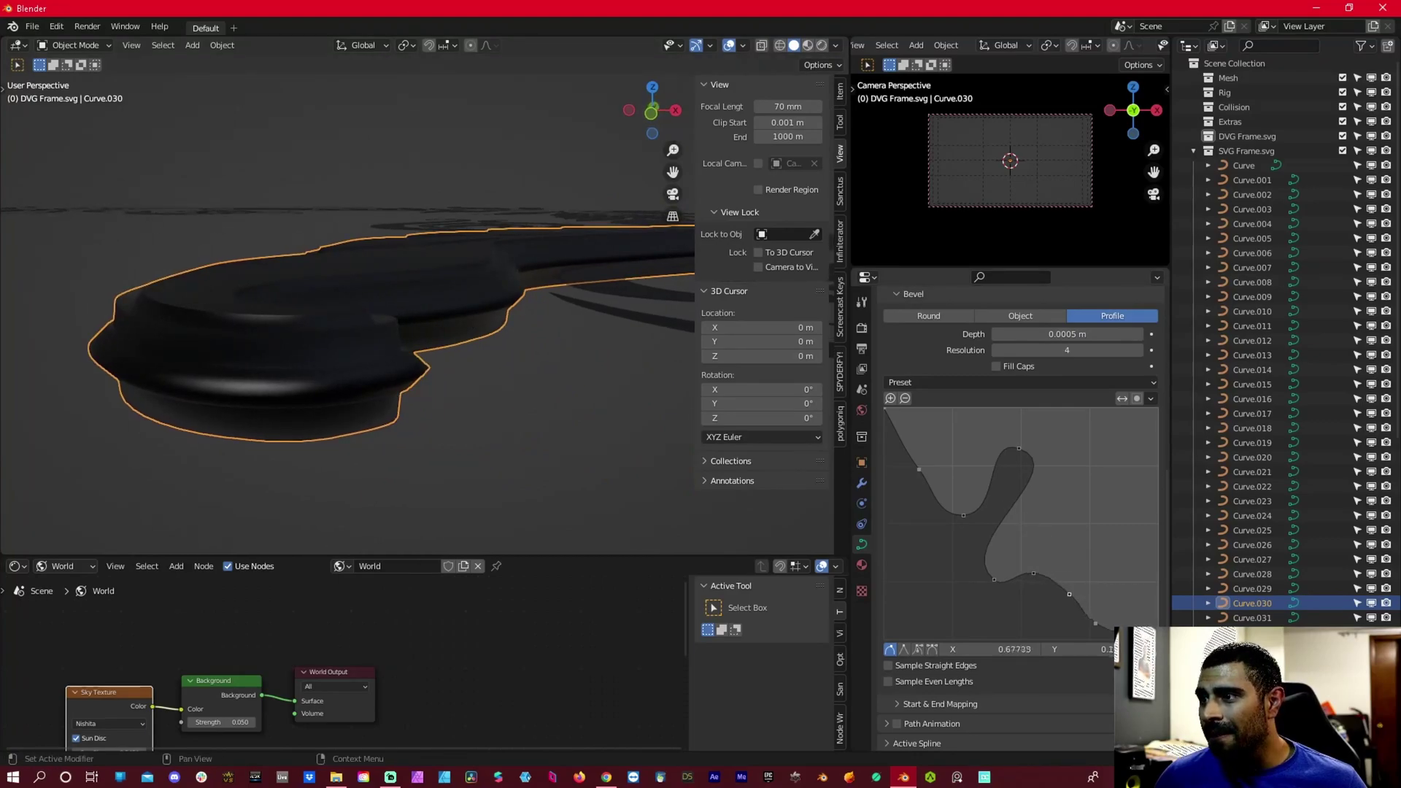
drag(1047, 610, 1045, 614)
middle_drag(496, 380, 514, 316)
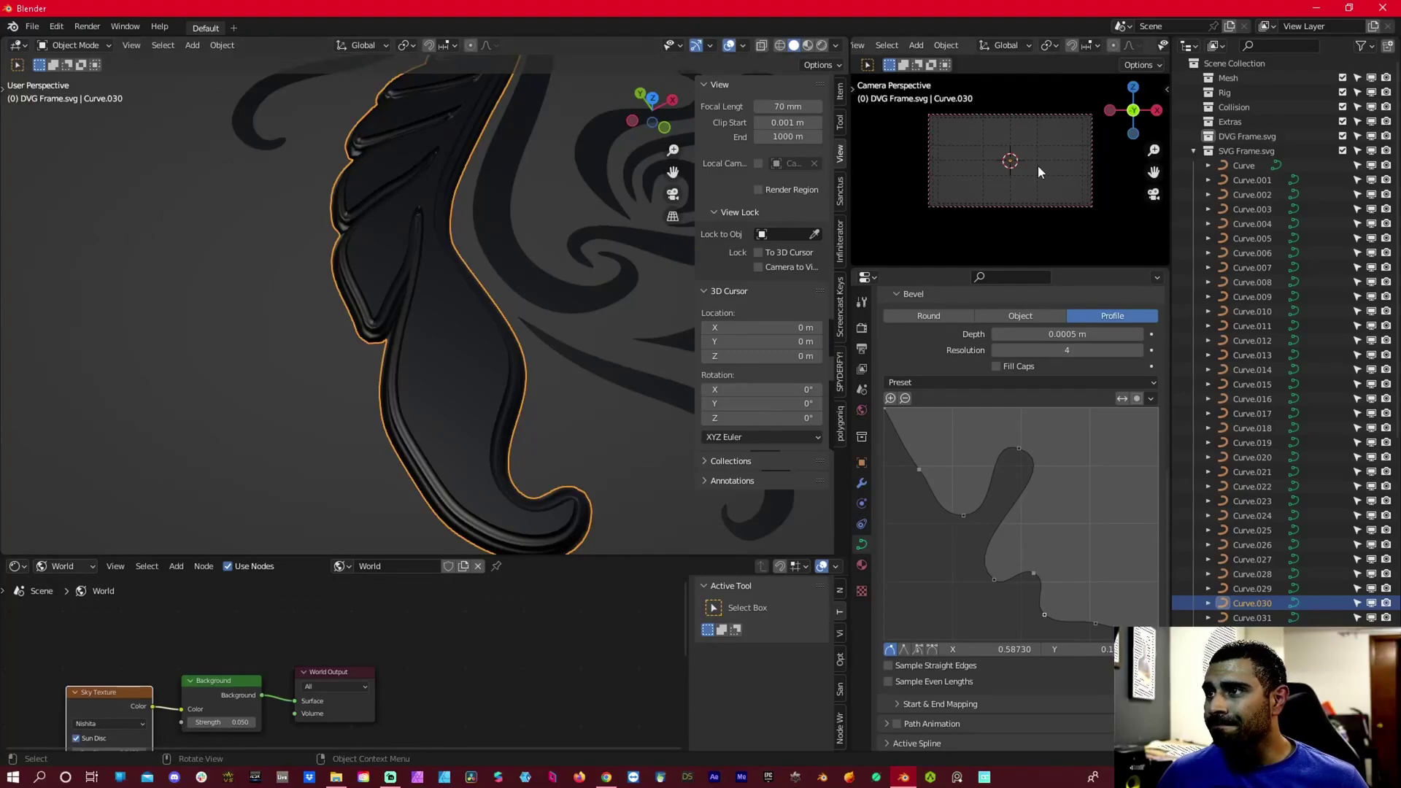
Lower the leaf curve's bevel depth to 0.0003 m for a finer, crisper rim.
scroll(365, 190, down, 5)
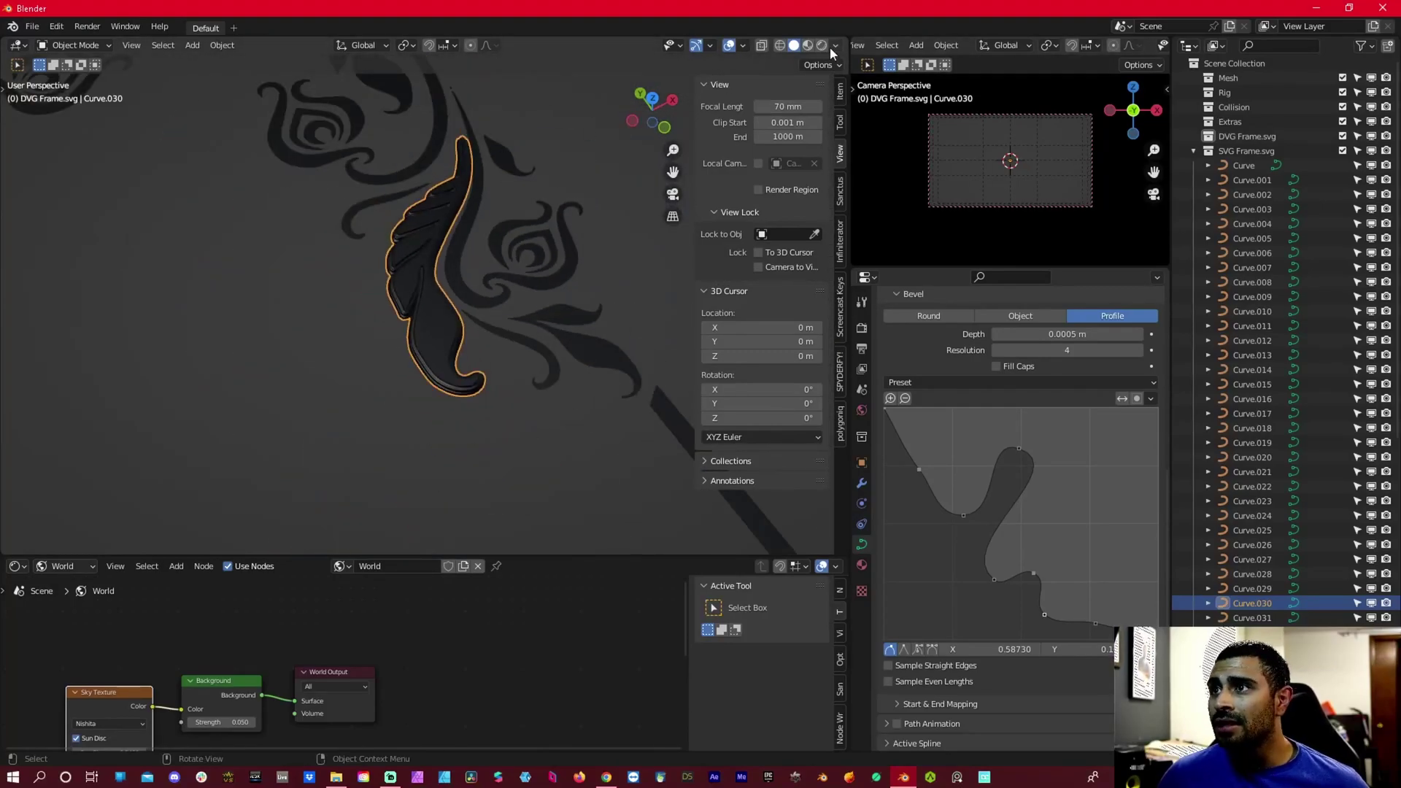
scroll(510, 207, up, 7)
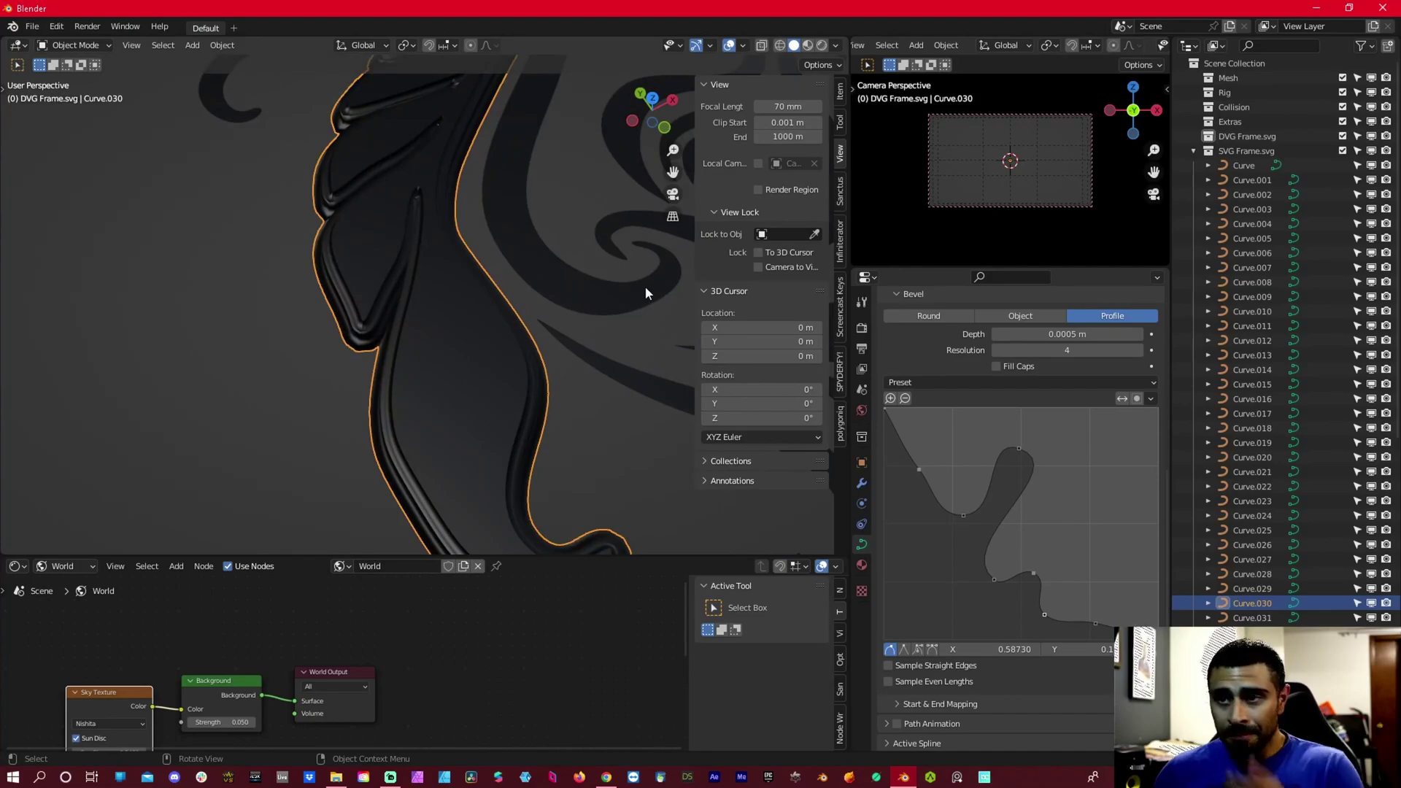
scroll(479, 260, down, 3)
middle_drag(479, 260, 463, 198)
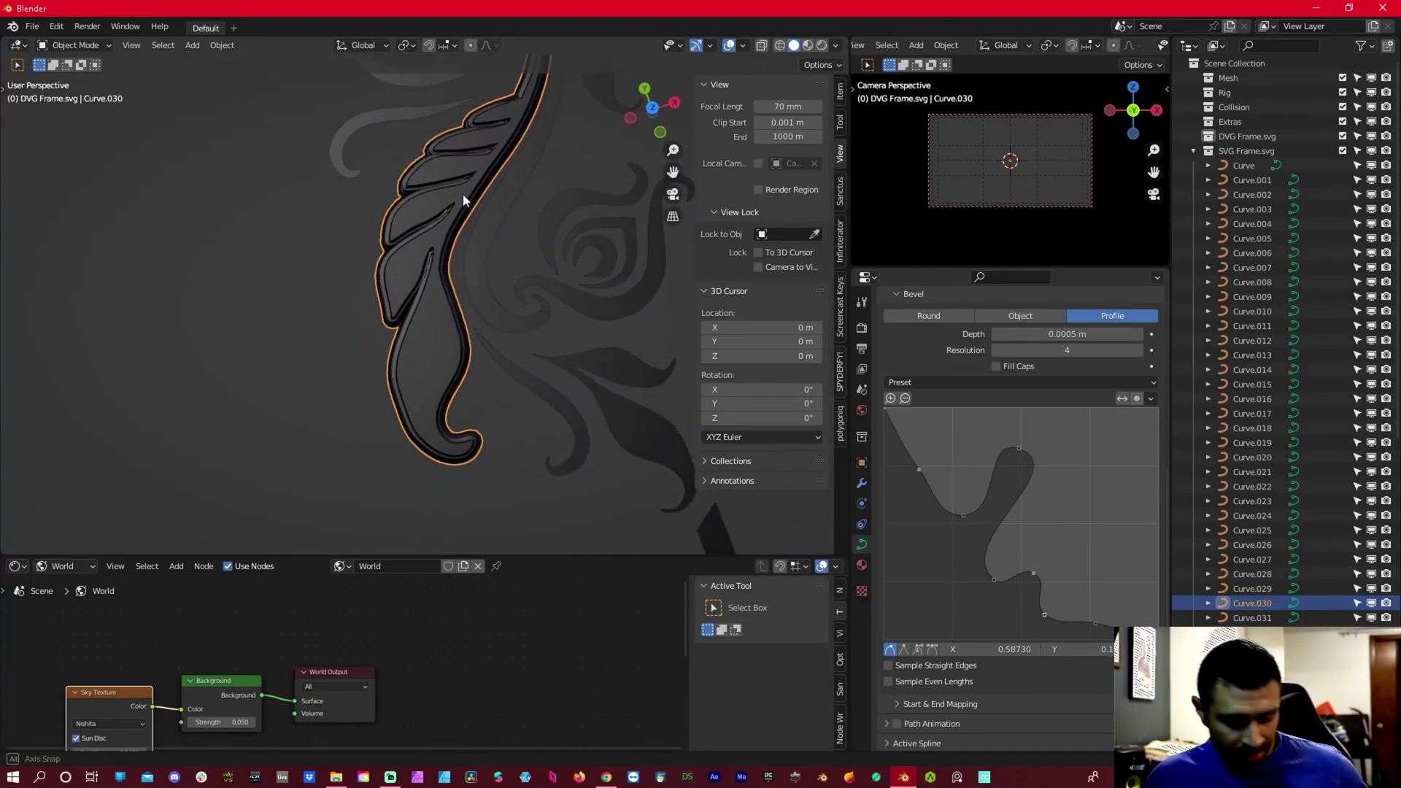
scroll(454, 325, up, 2)
scroll(449, 282, down, 6)
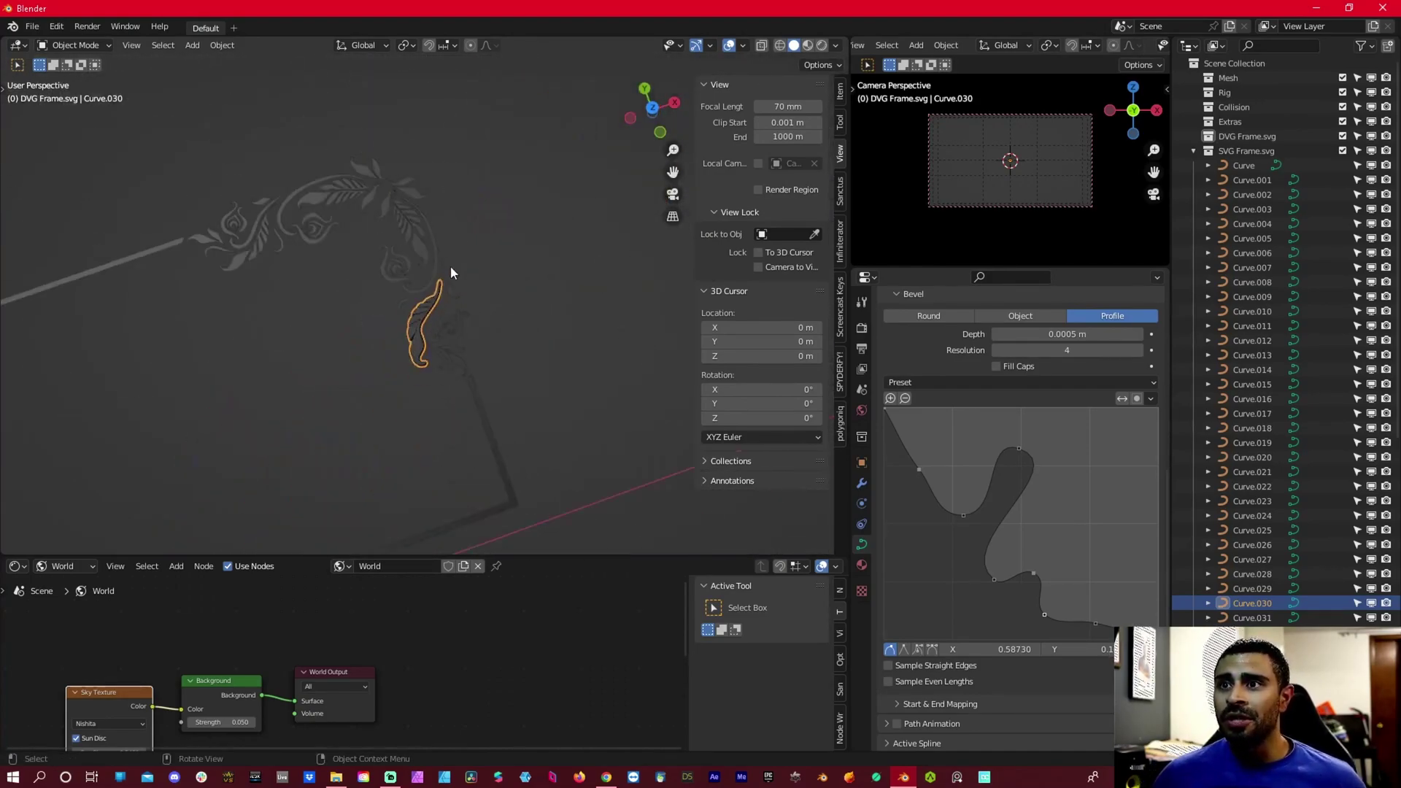
scroll(304, 270, up, 8)
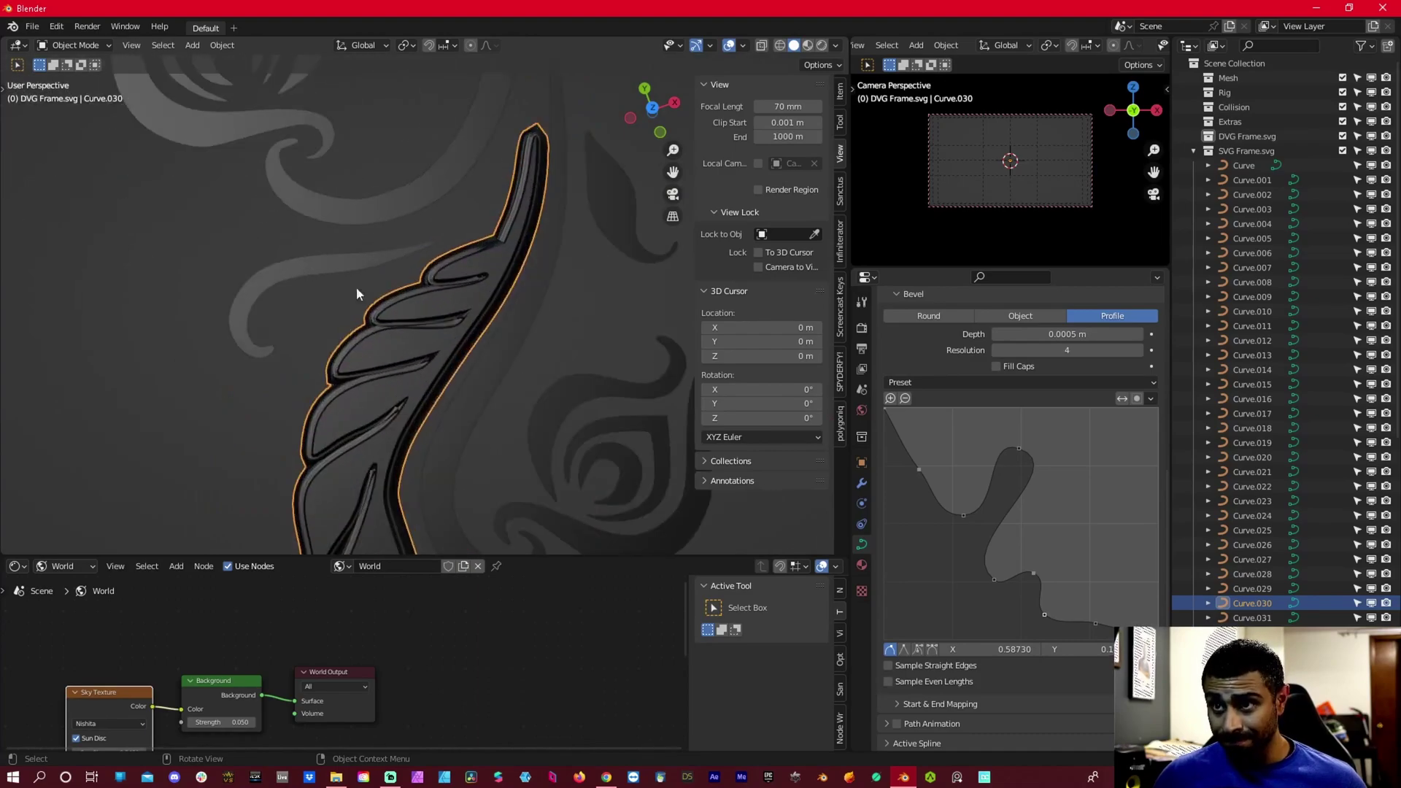
scroll(469, 421, down, 2)
scroll(439, 340, up, 6)
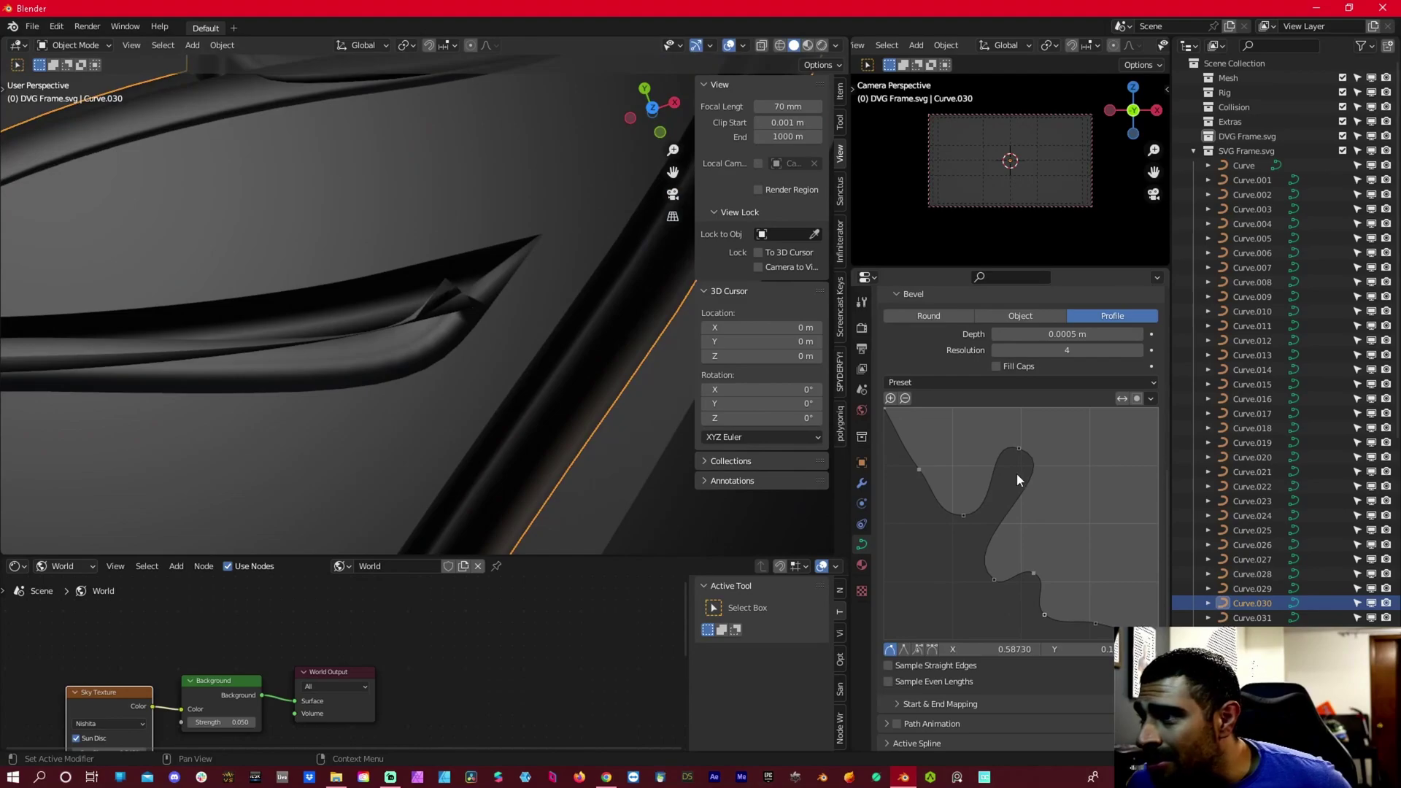
scroll(1017, 473, up, 3)
mouse_move(1073, 422)
mouse_down()
mouse_move(1022, 422)
mouse_move(1051, 422)
mouse_up()
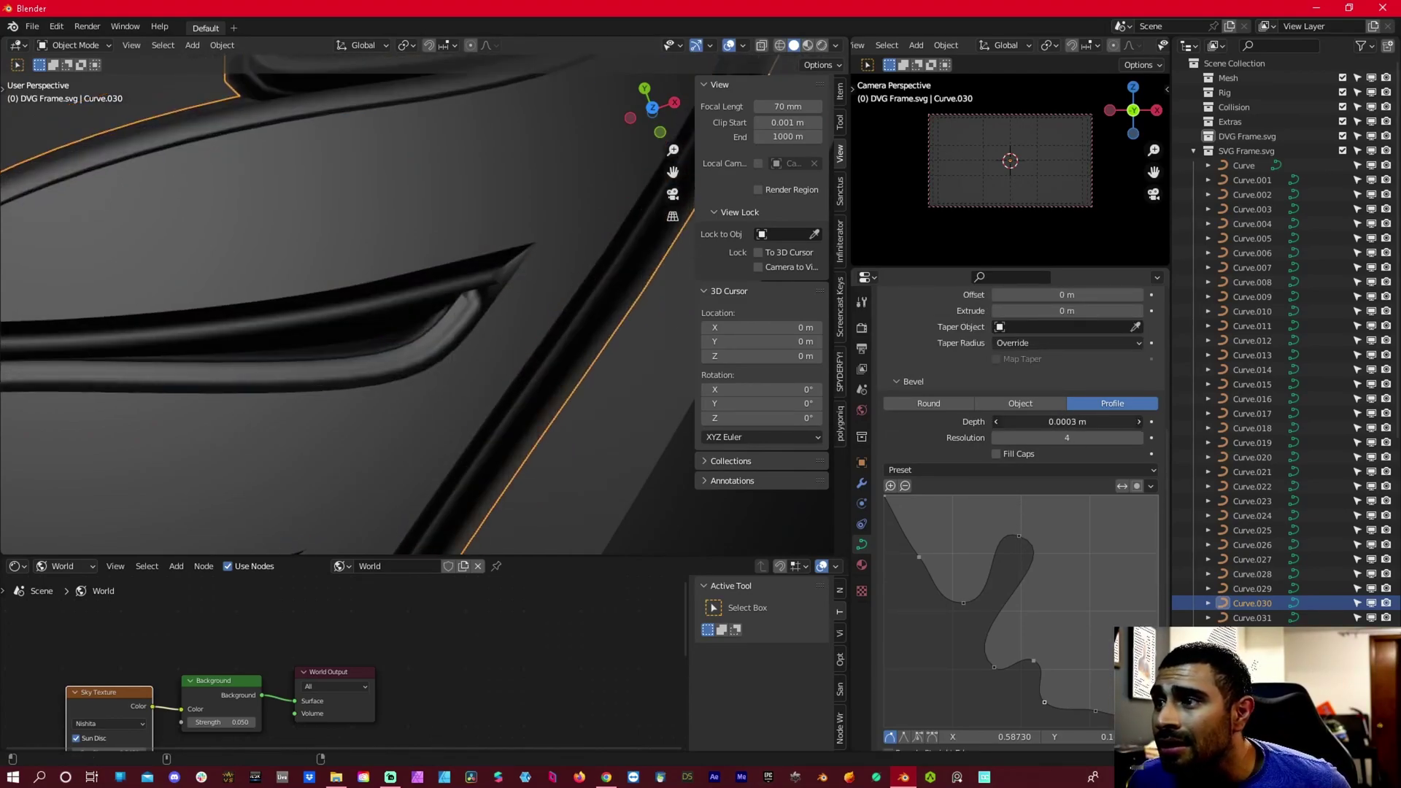
scroll(502, 280, down, 10)
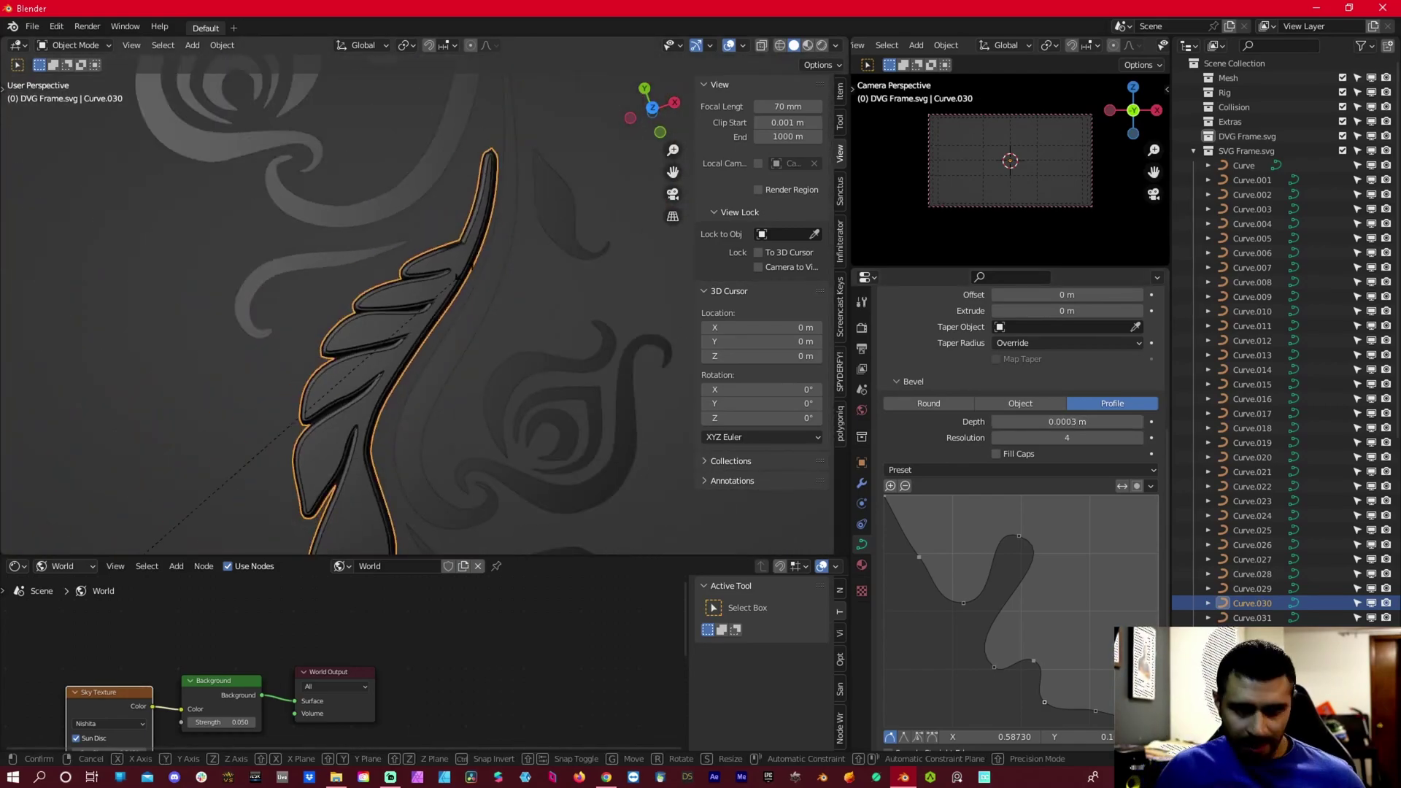
Try a scale on the leaf curve, then undo it.
key(s)
click(464, 270)
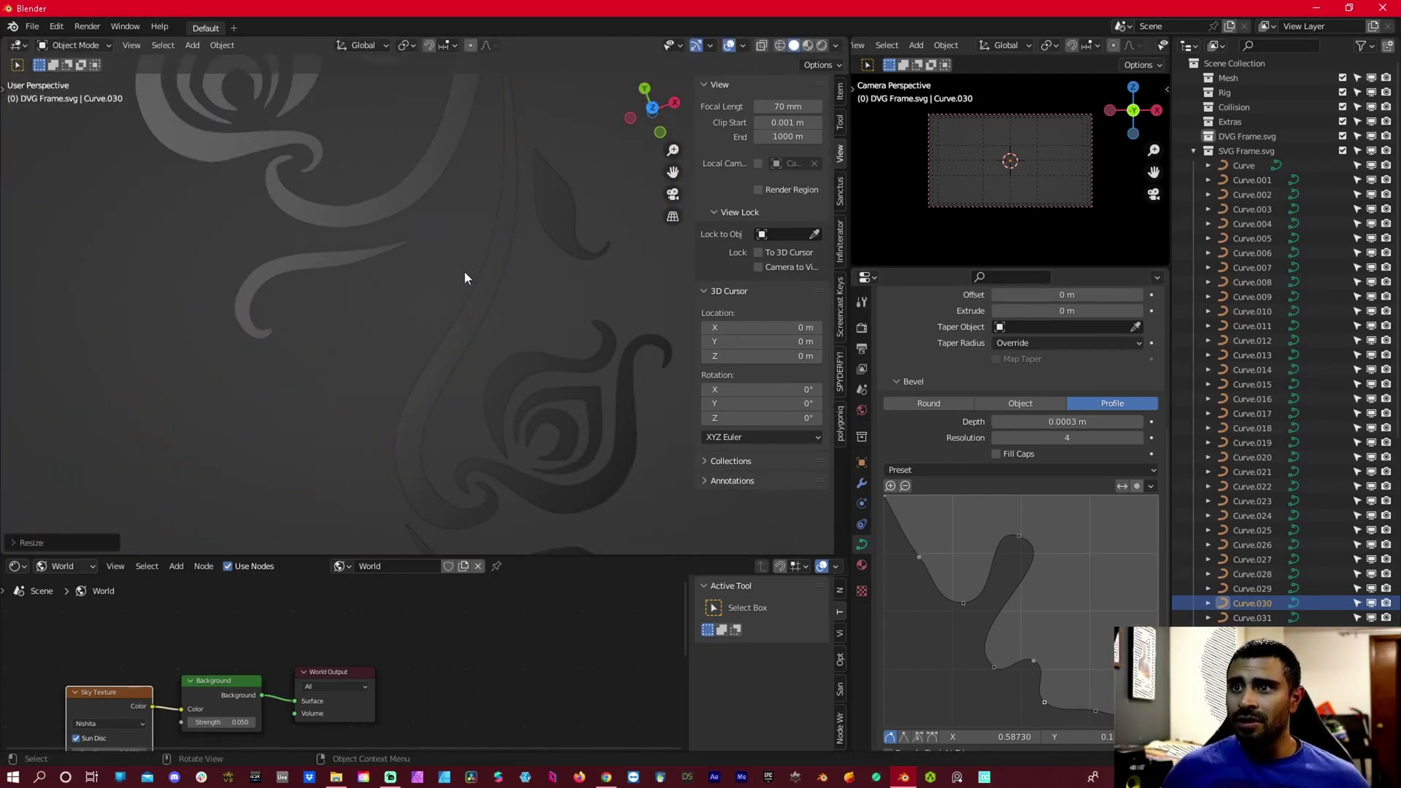
scroll(464, 271, down, 6)
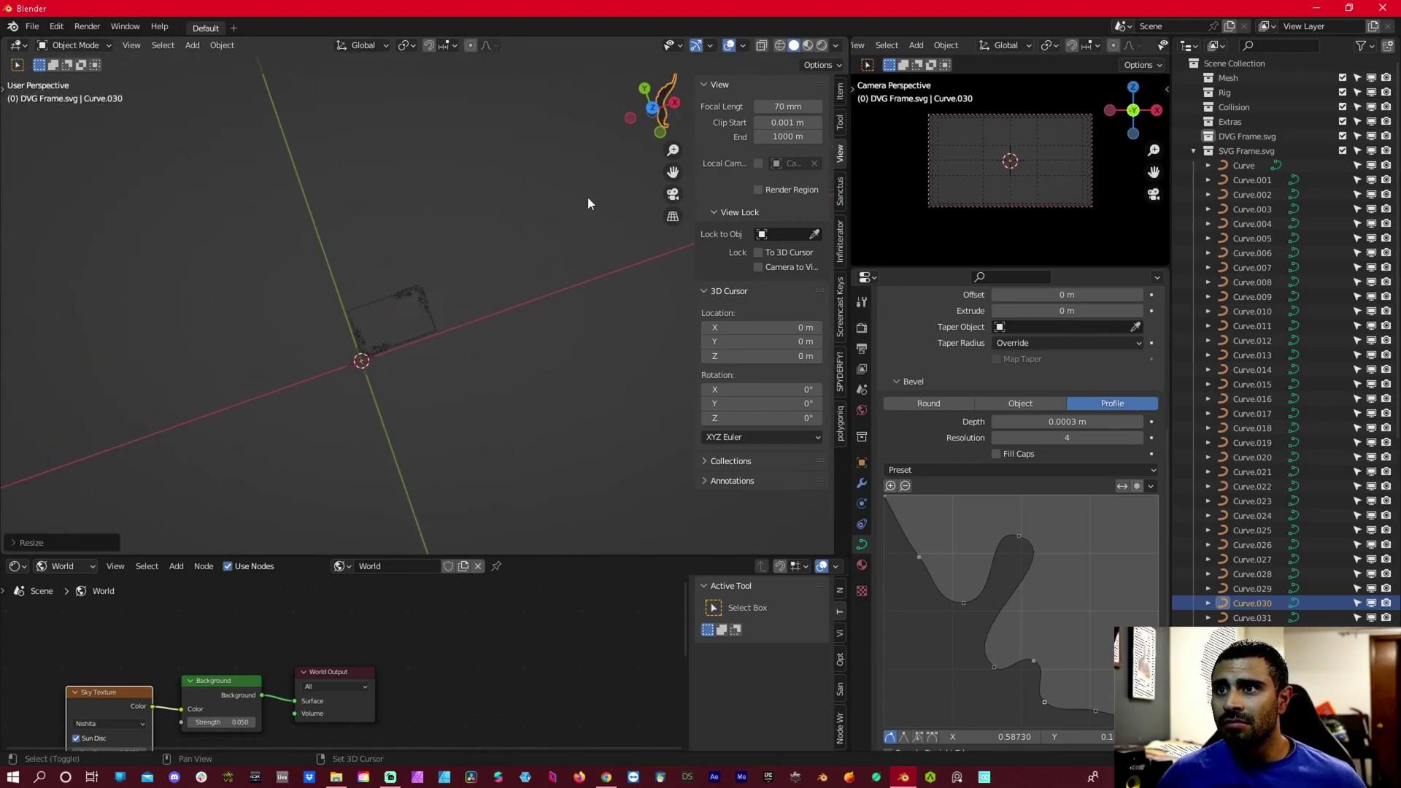
shift+middle_drag(588, 200, 322, 304)
scroll(455, 219, up, 5)
middle_drag(455, 219, 211, 174)
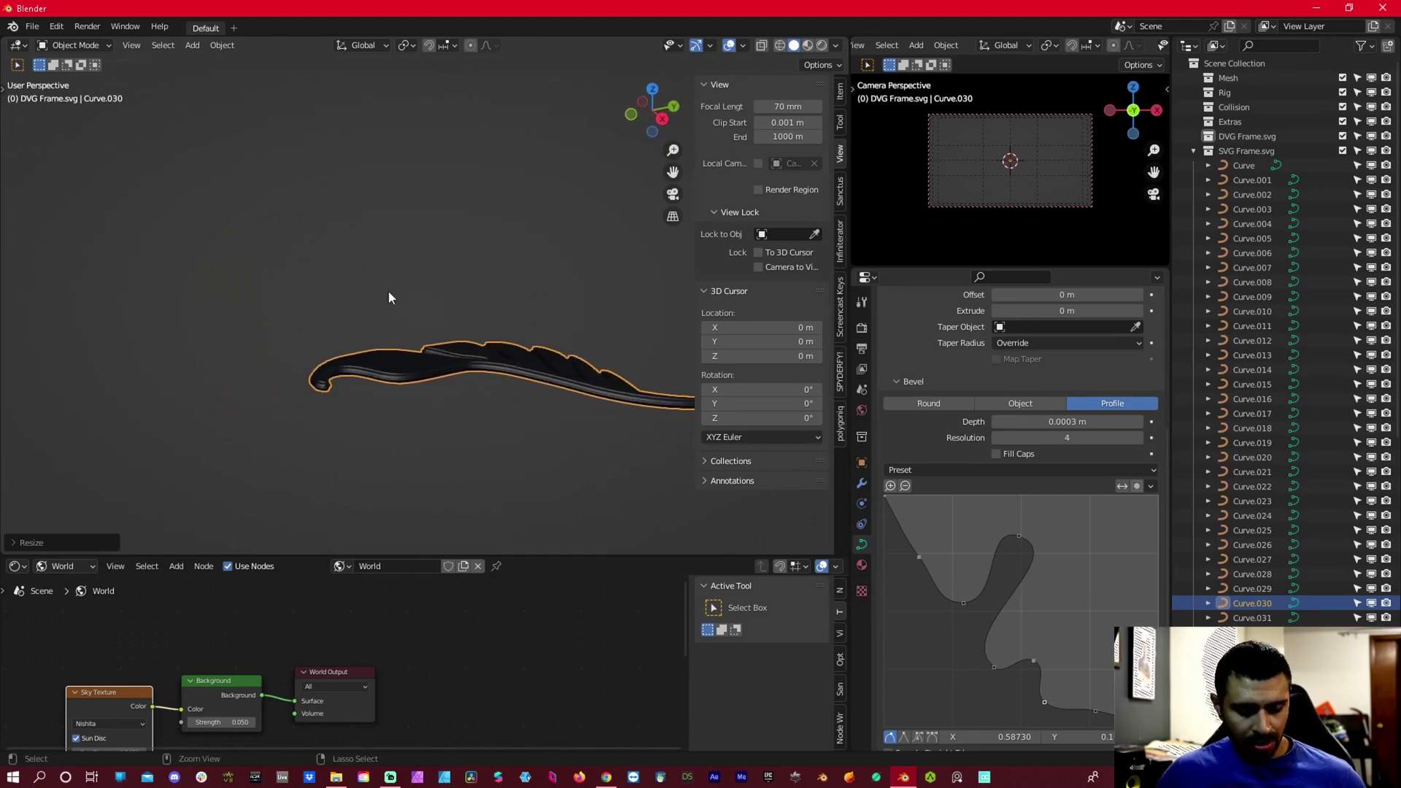
key(ctrl+z)
Orbit around the ornamental frame and centre the view on the leaf curve.
middle_drag(392, 296, 419, 360)
scroll(502, 317, up, 5)
middle_drag(554, 393, 435, 407)
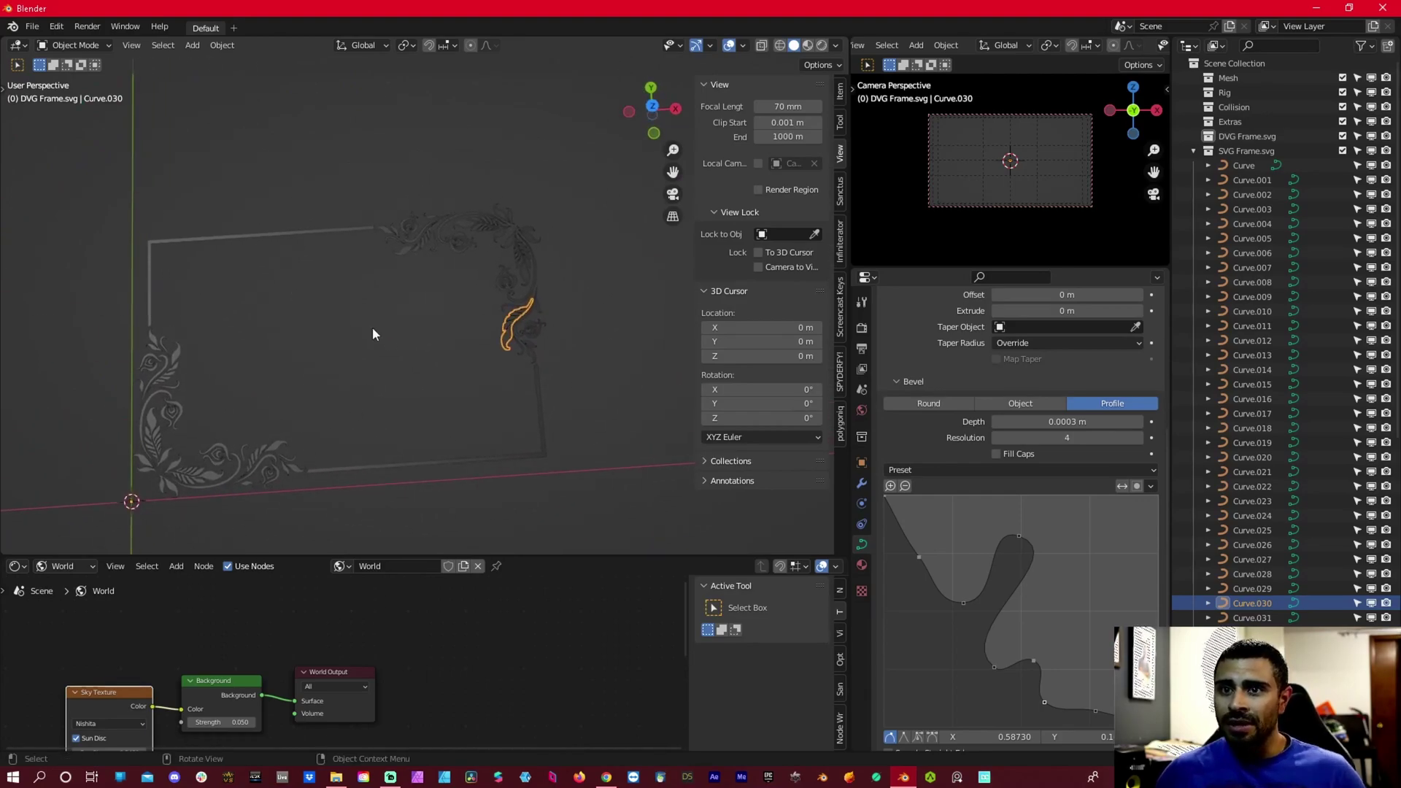
scroll(570, 301, up, 3)
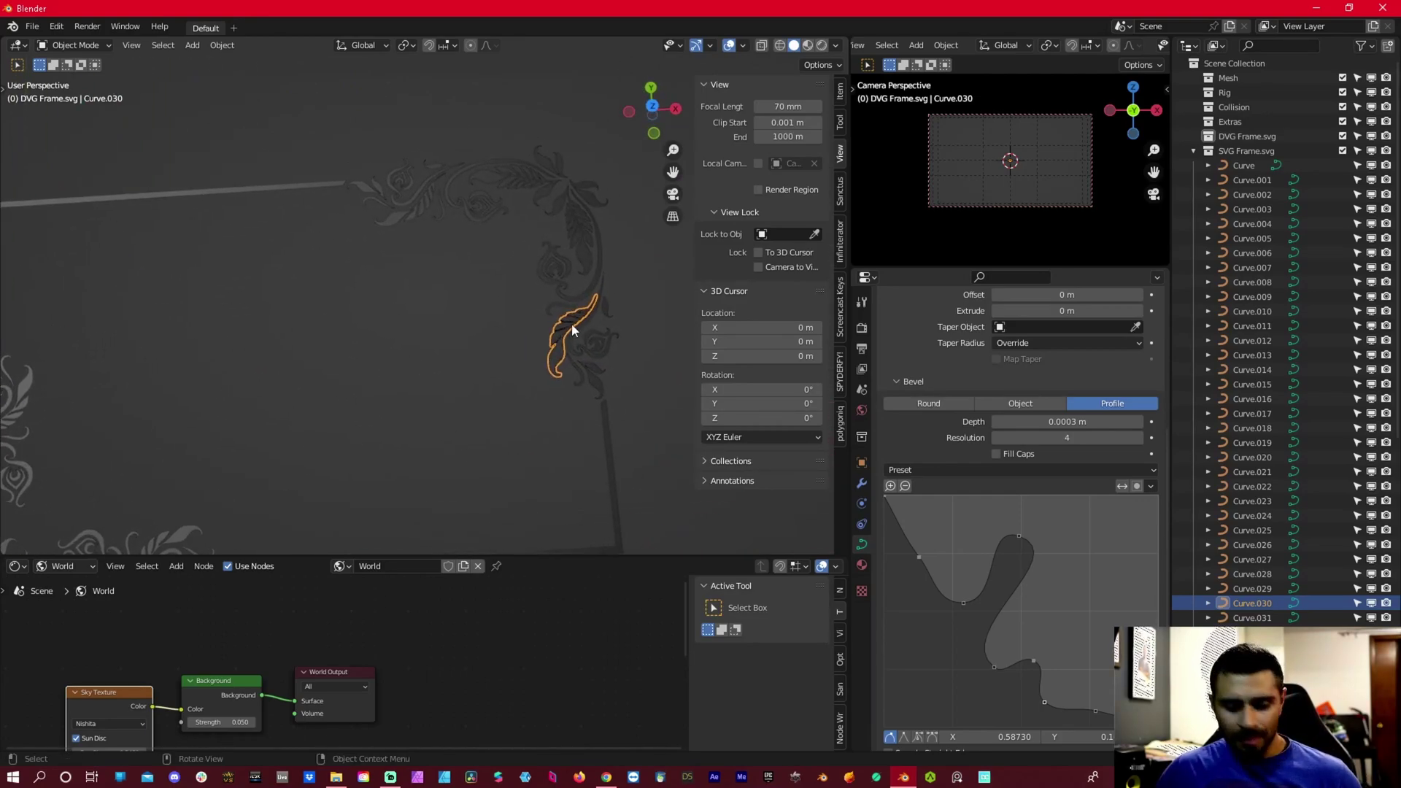
key(KP_Decimal)
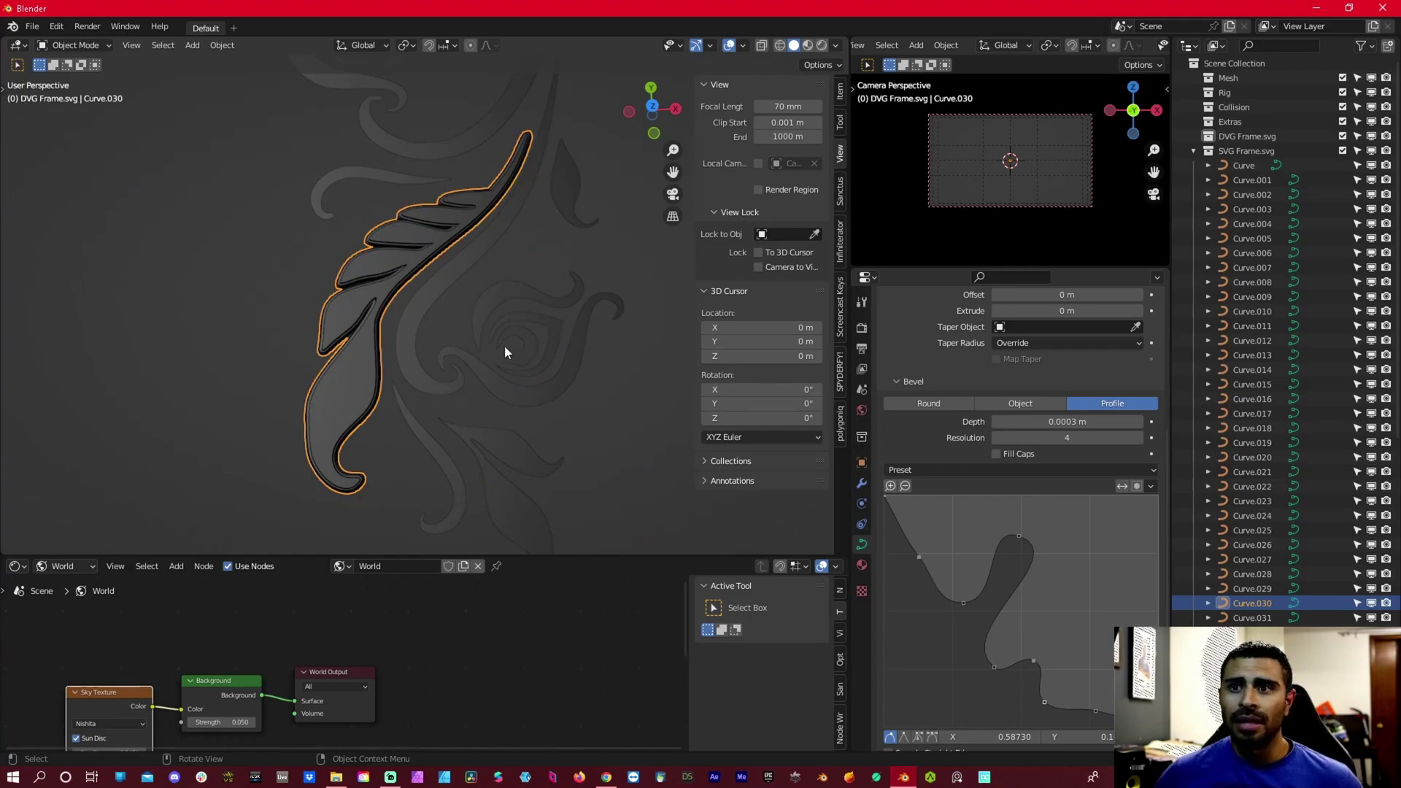
scroll(402, 259, up, 4)
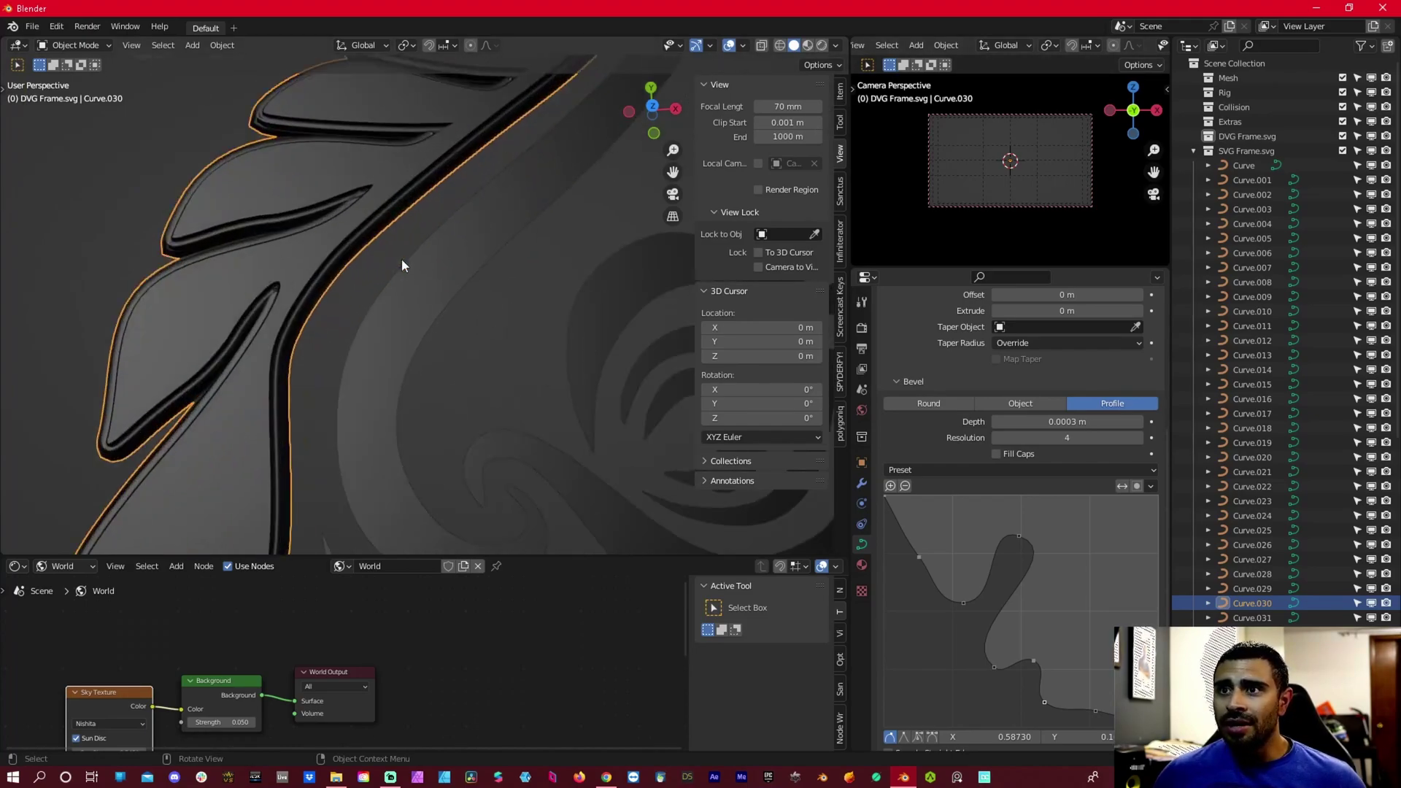
scroll(429, 212, down, 5)
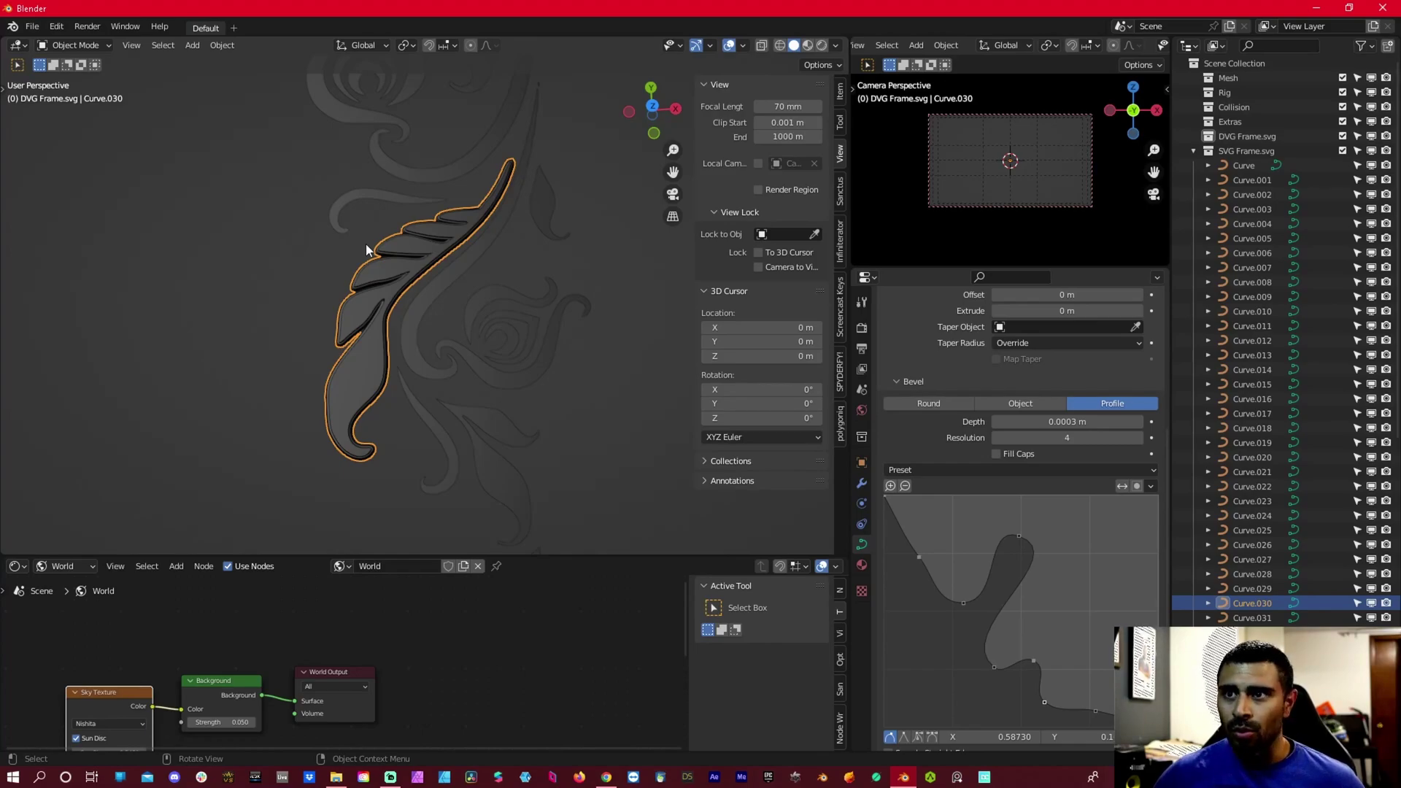
Snap the 3D cursor to the middle of the leaf's control points, then return to object mode.
key(Tab)
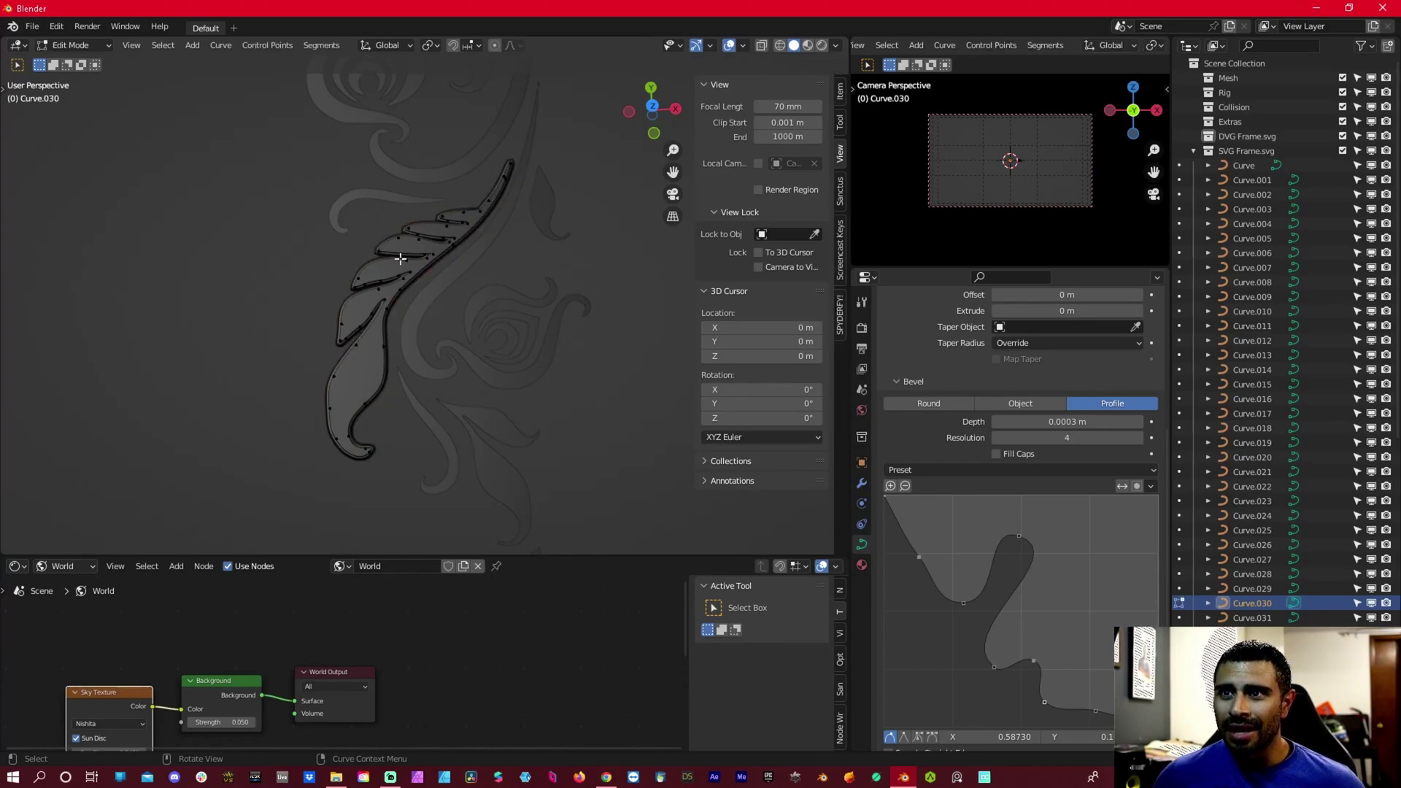
key(a)
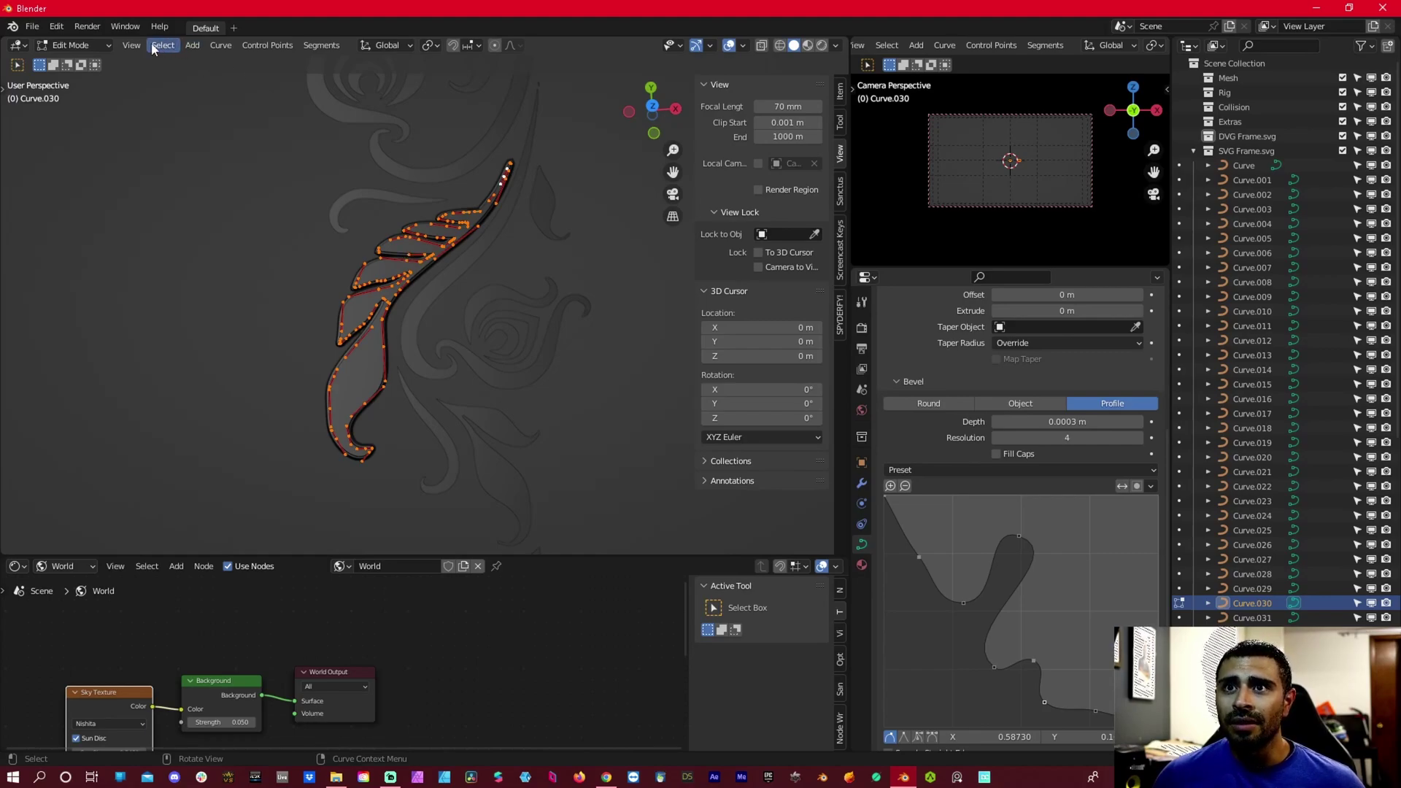
click(193, 46)
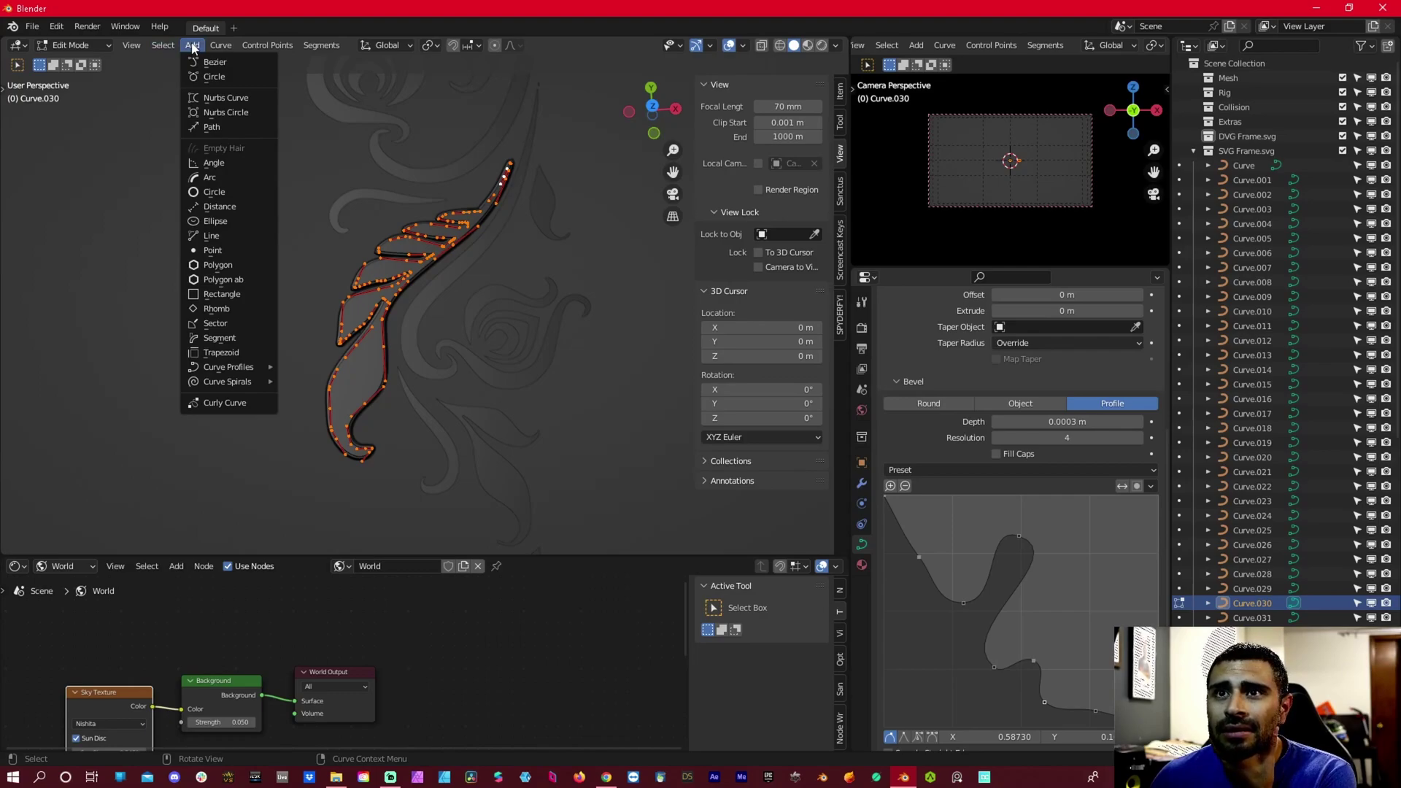
key(shift+s)
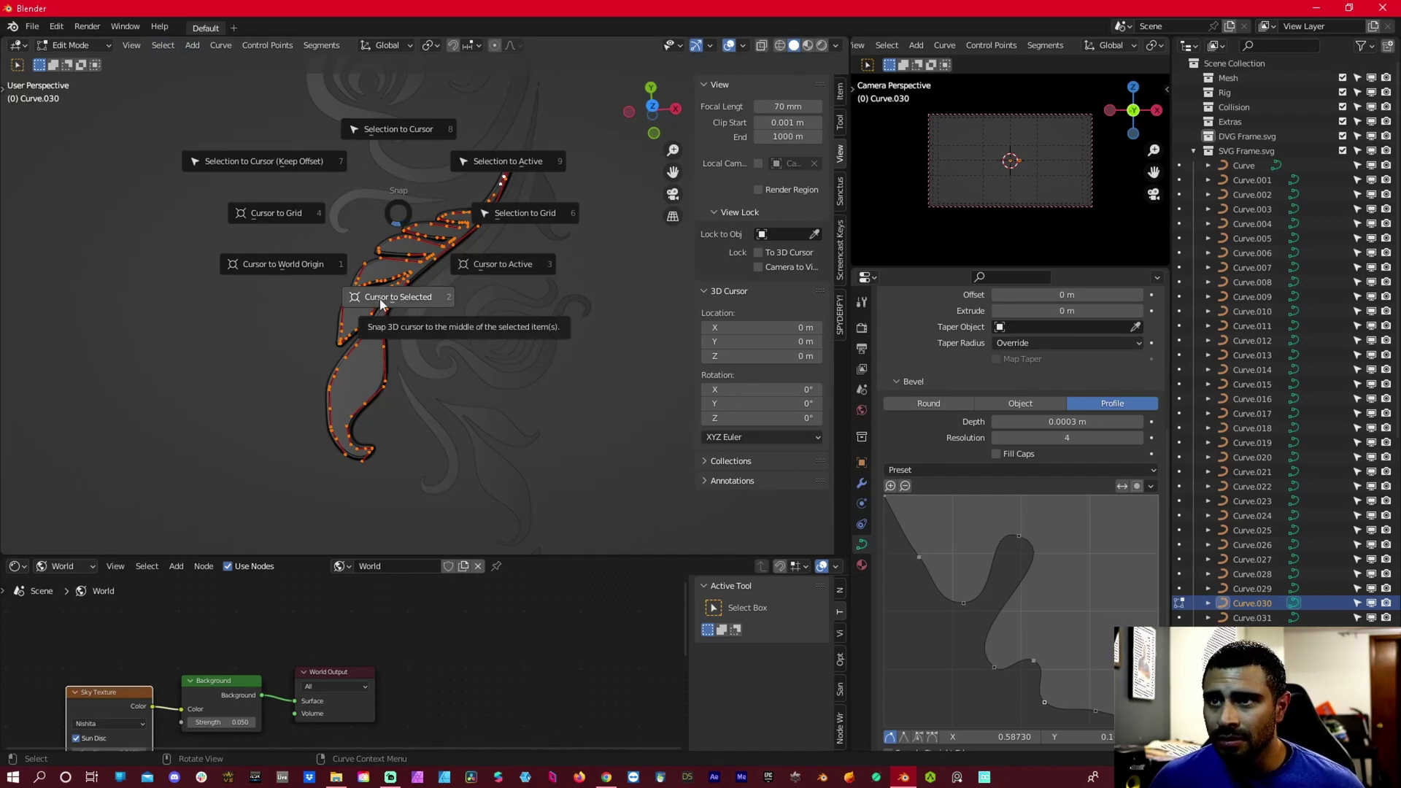
click(380, 305)
scroll(406, 284, up, 2)
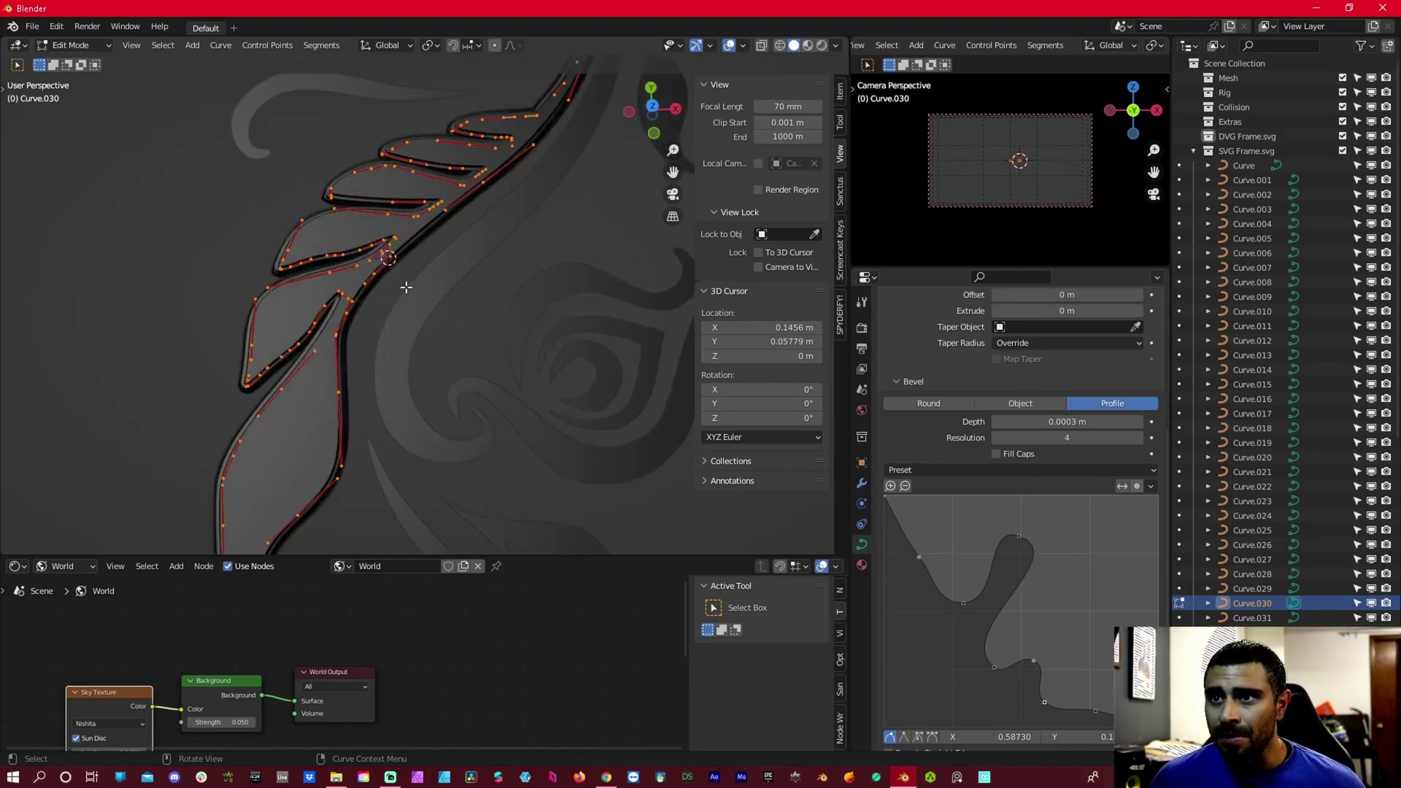
scroll(406, 284, down, 2)
key(Tab)
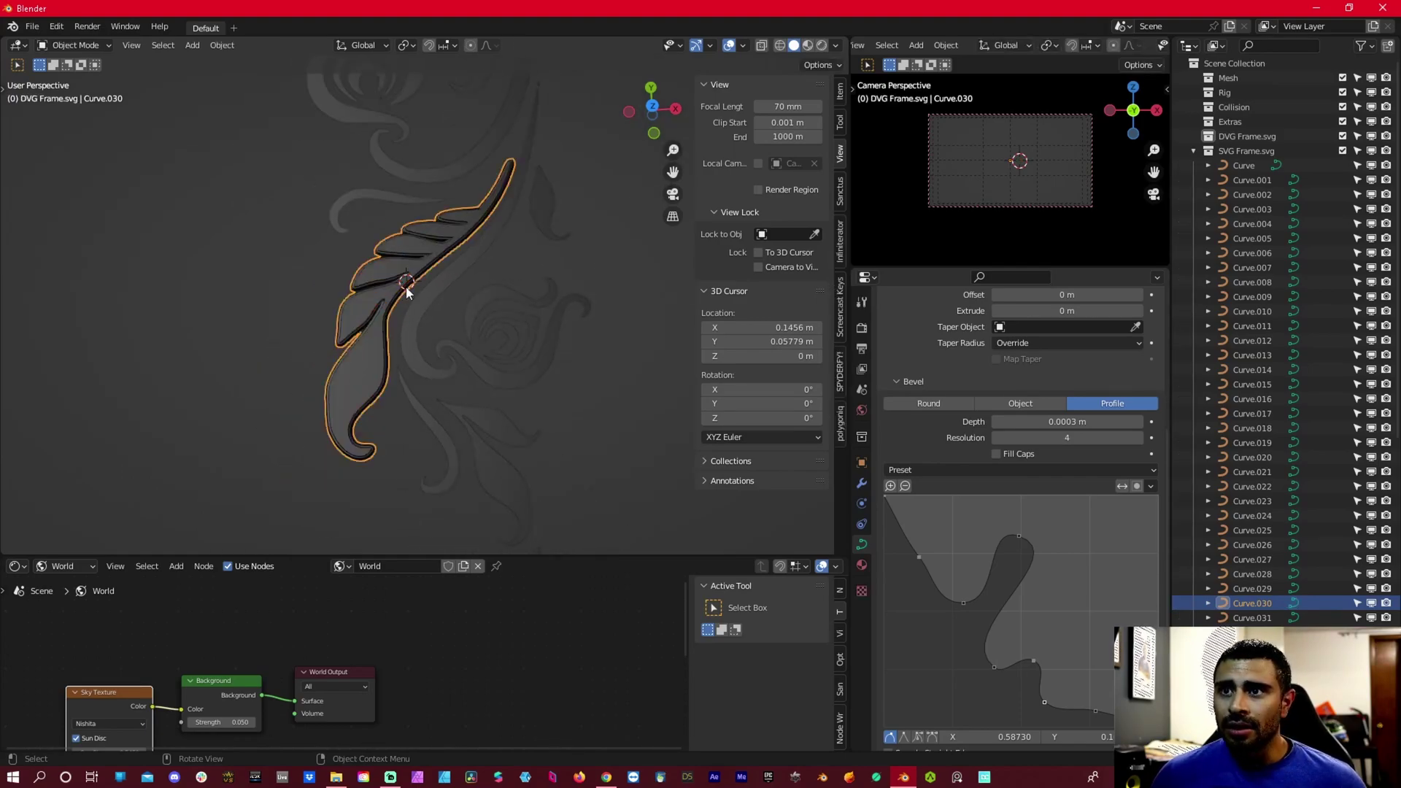
Set the leaf's origin to the 3D cursor and test rotating and scaling around it.
scroll(406, 286, up, 1)
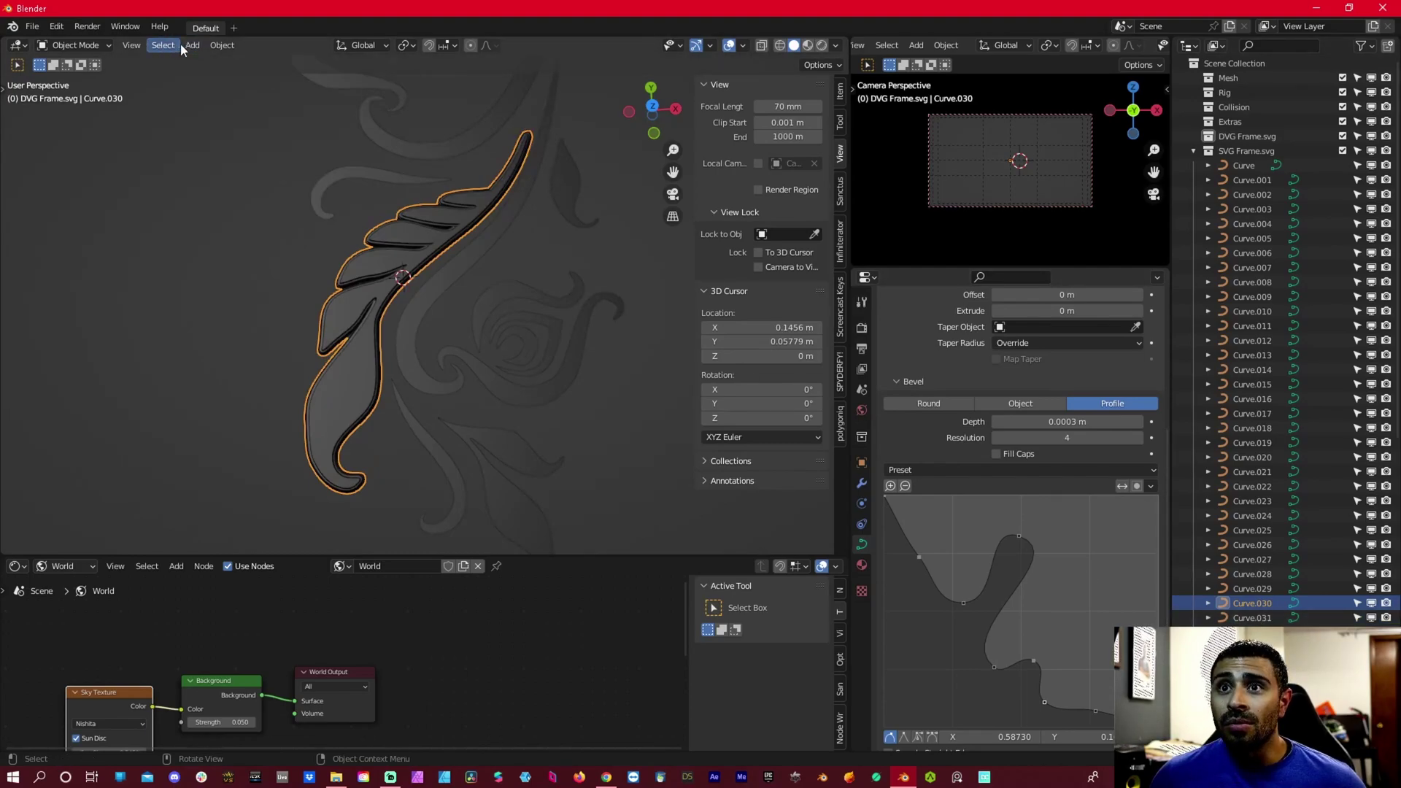
click(223, 45)
mouse_move(277, 77)
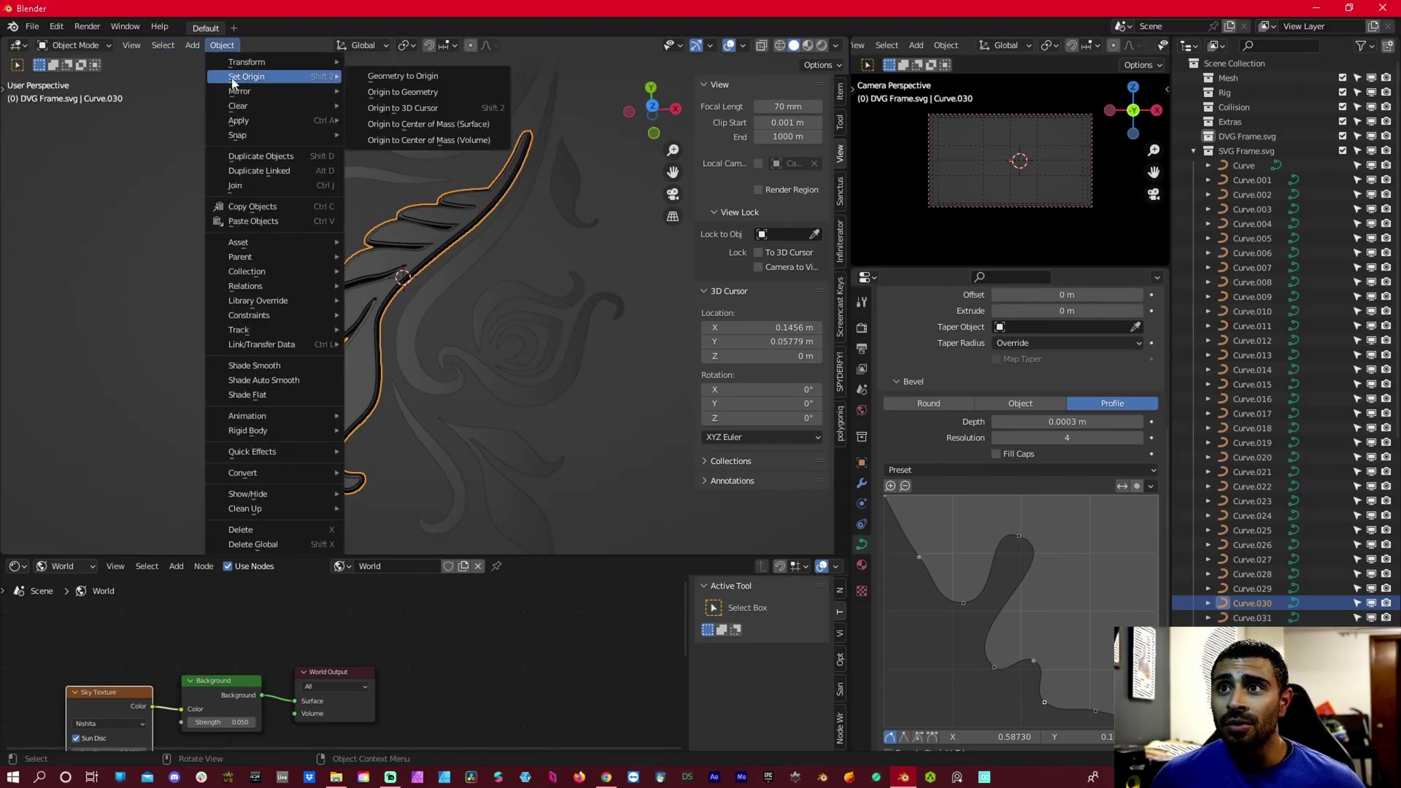
click(444, 111)
key(r)
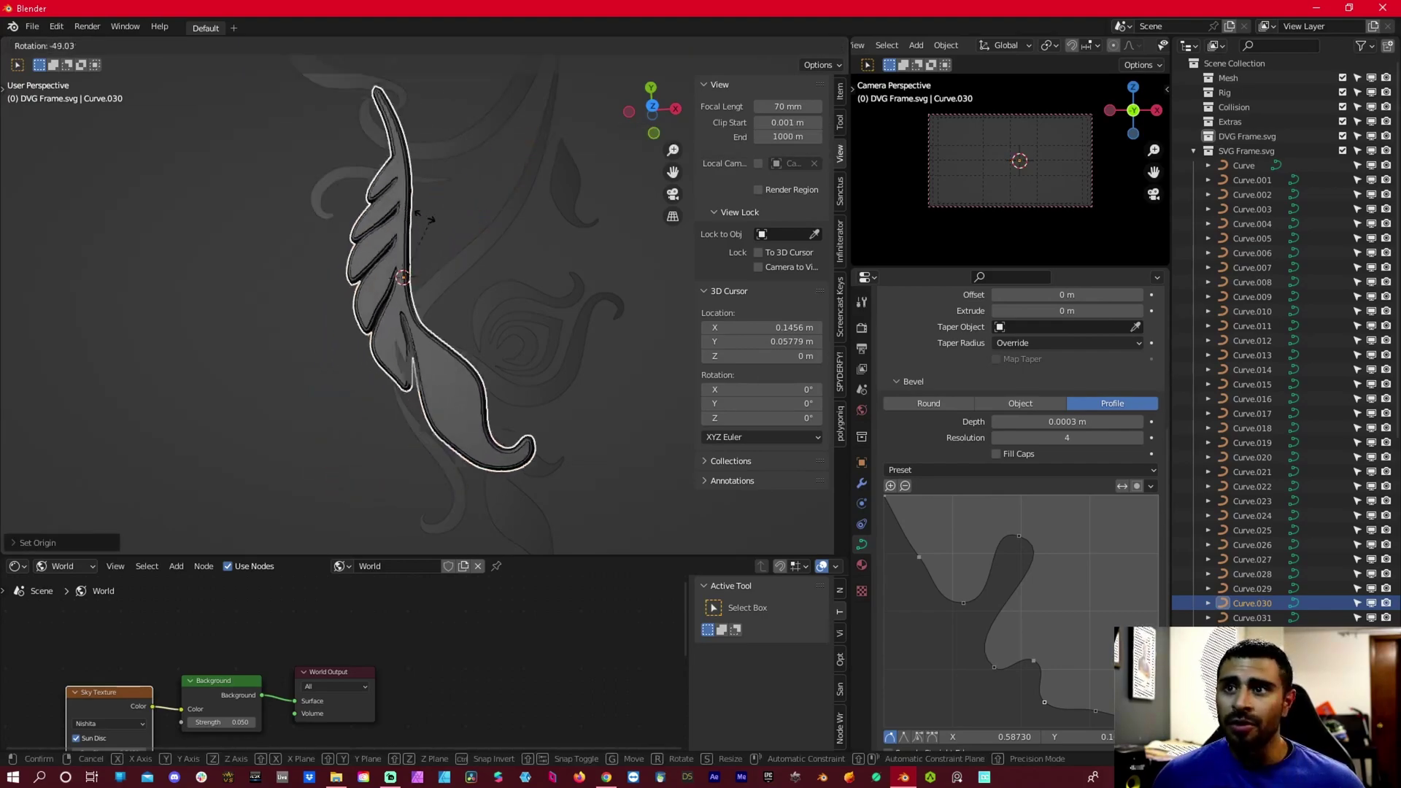
right_click(393, 254)
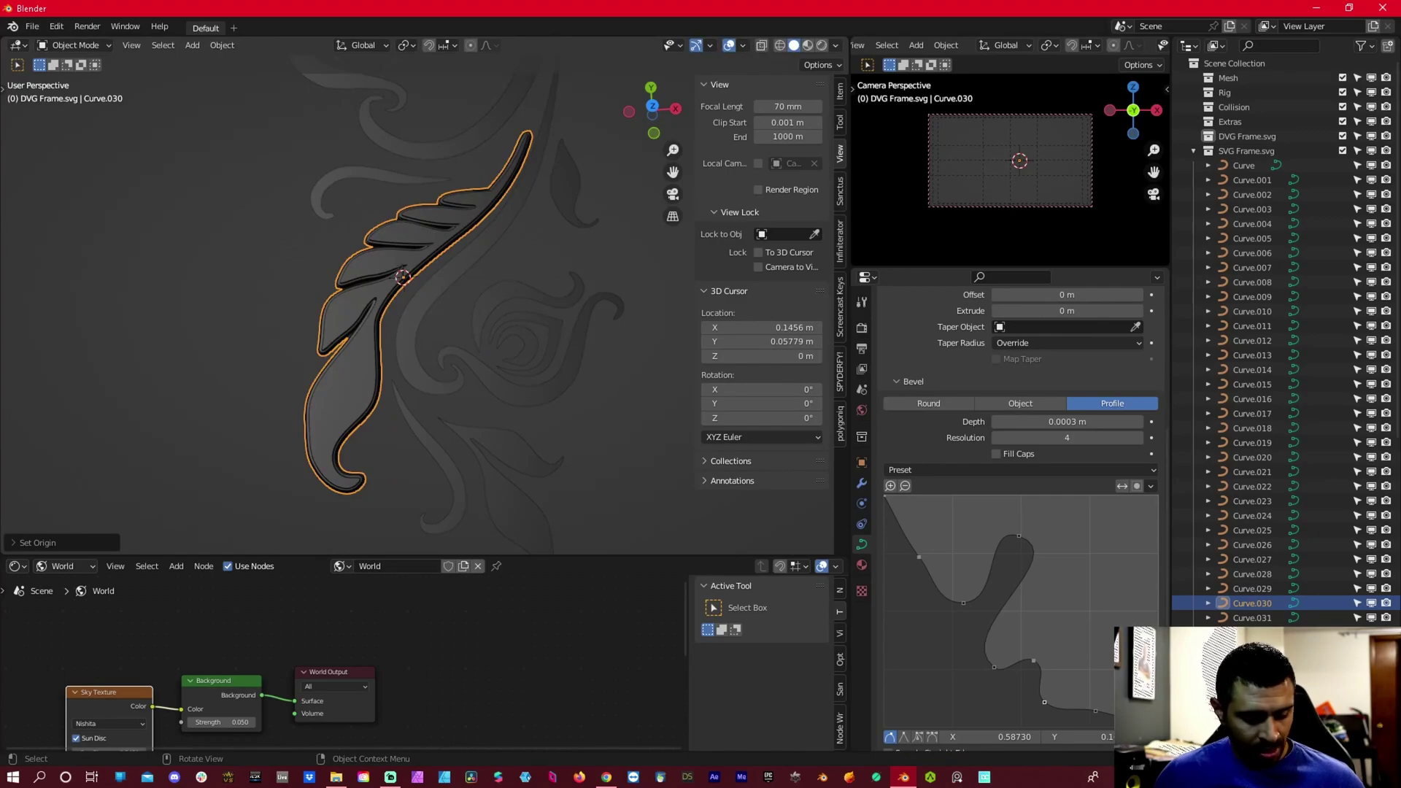
key(s)
right_click(451, 265)
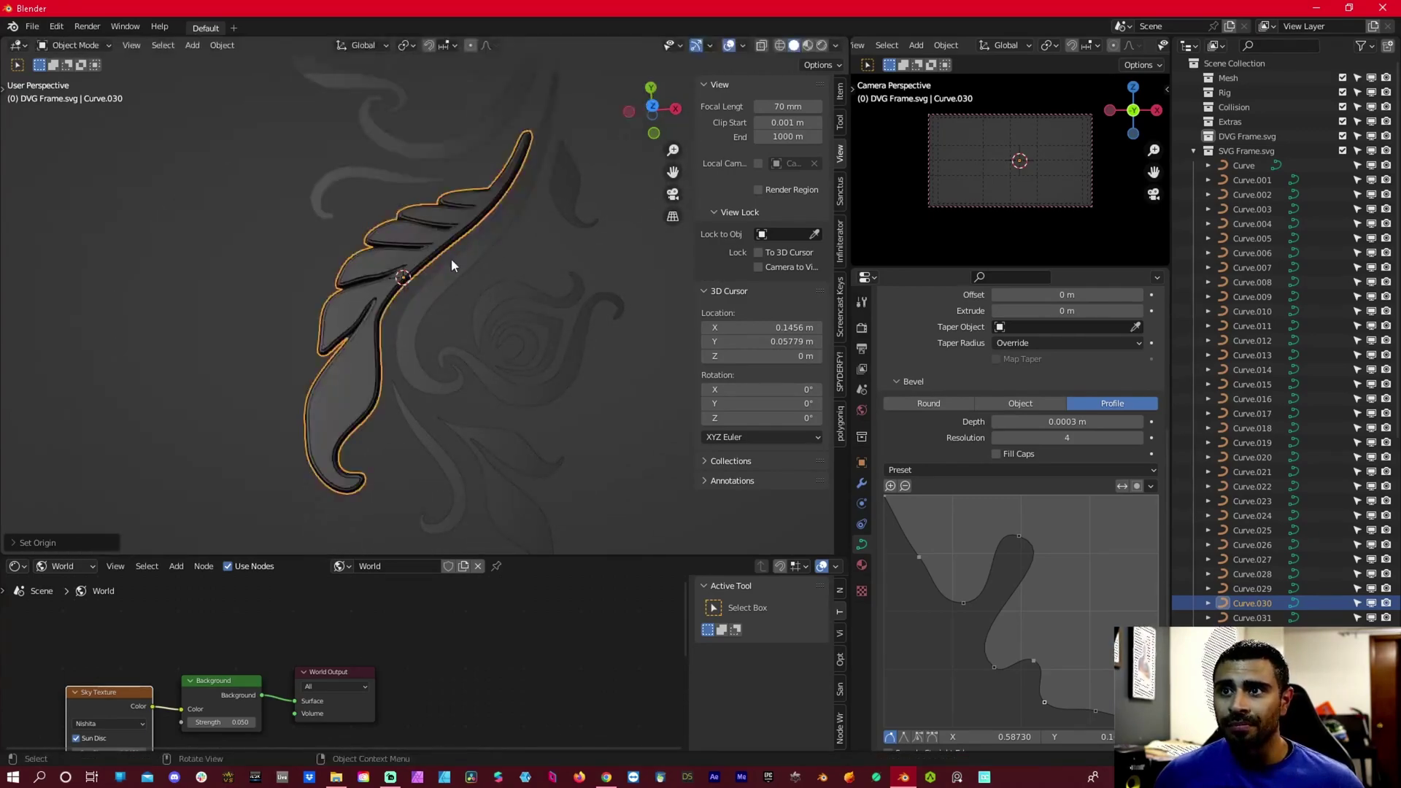
scroll(451, 265, up, 3)
Open the Sanctus material library panel and browse its material presets.
scroll(452, 263, down, 3)
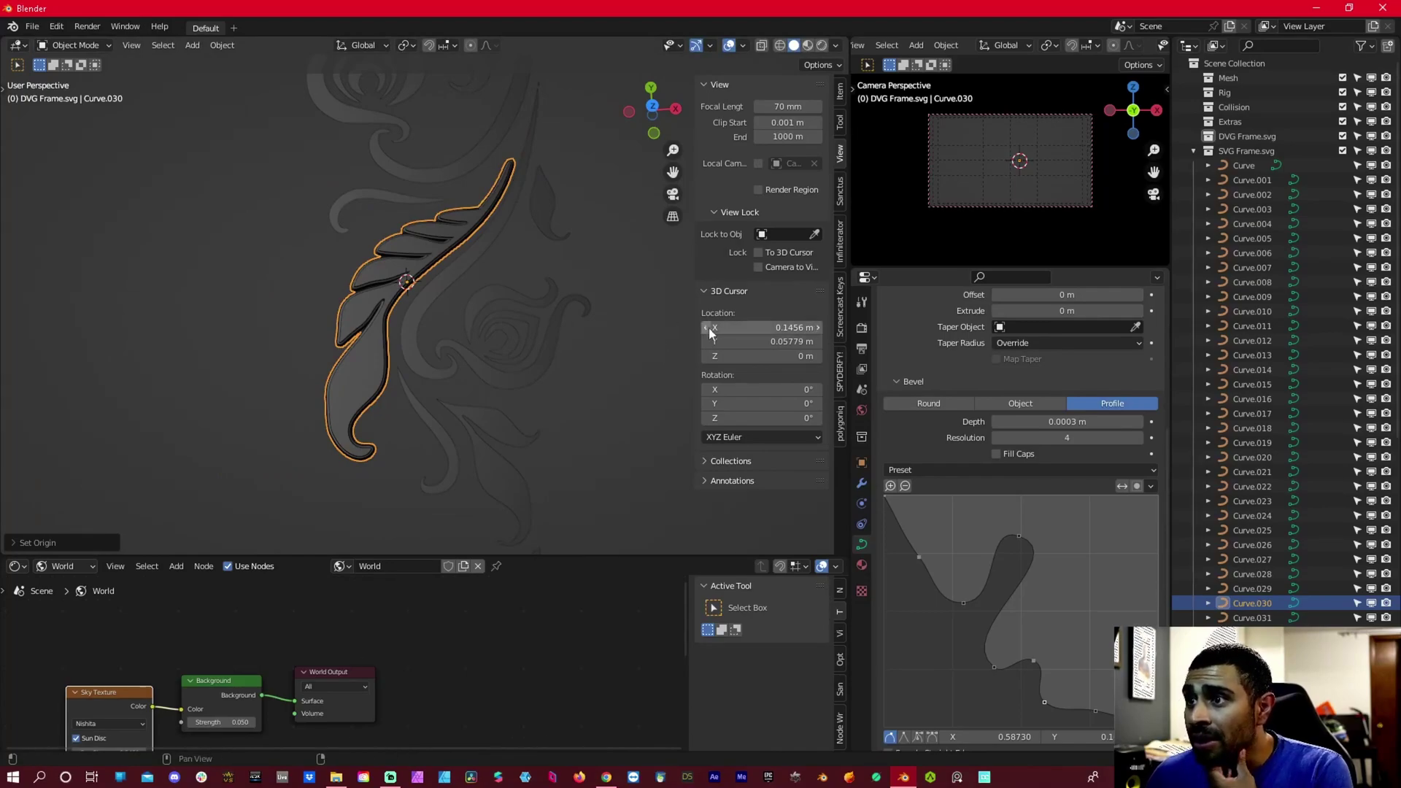
click(839, 302)
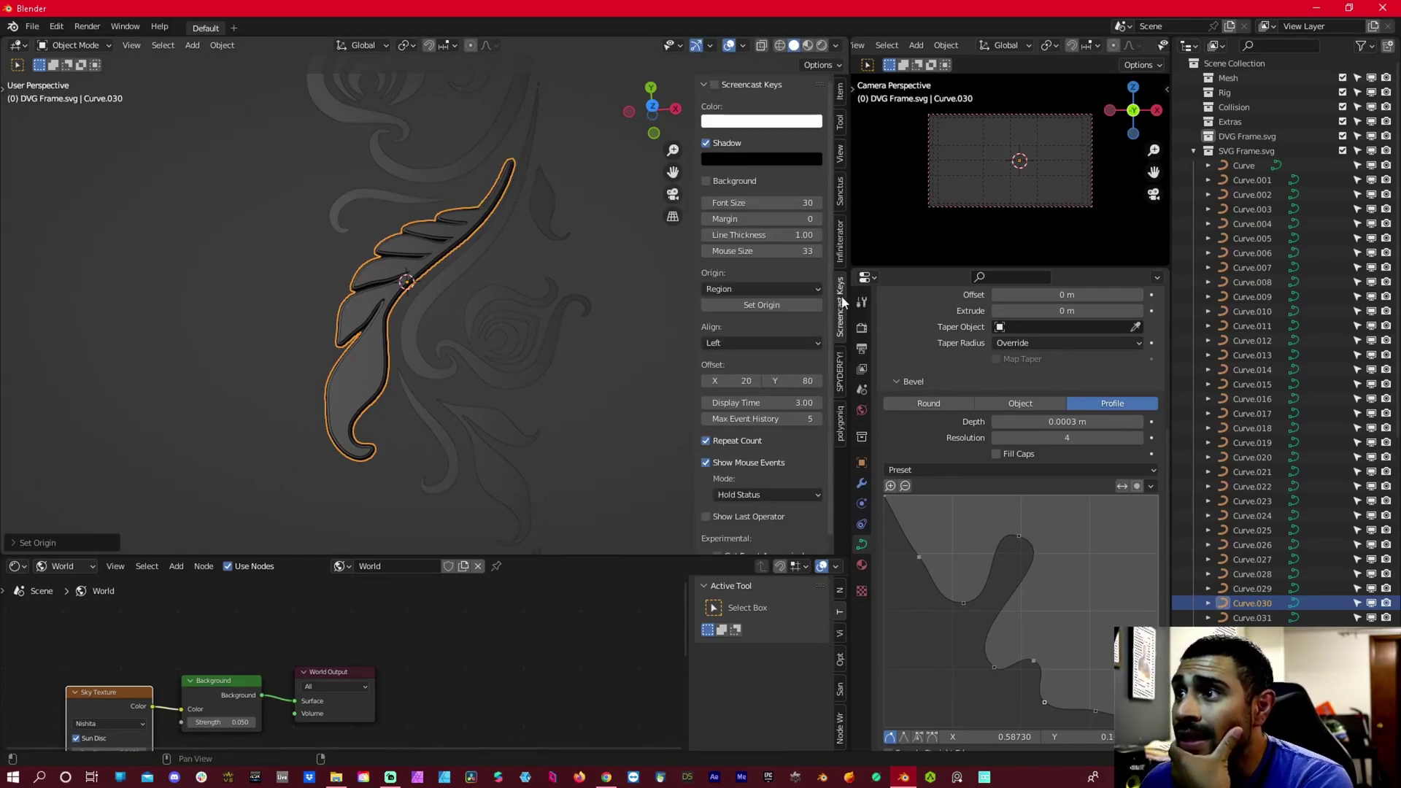
click(665, 287)
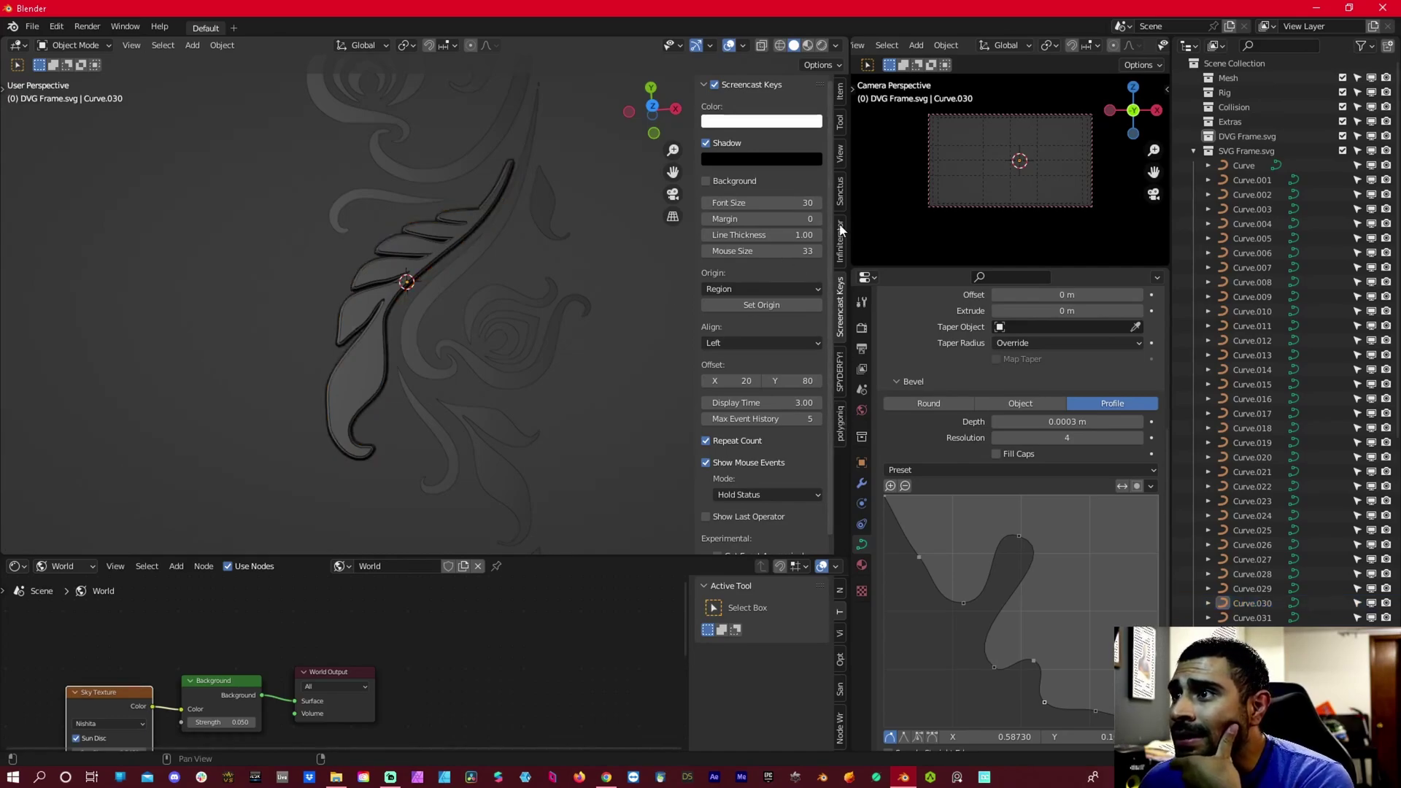
click(840, 192)
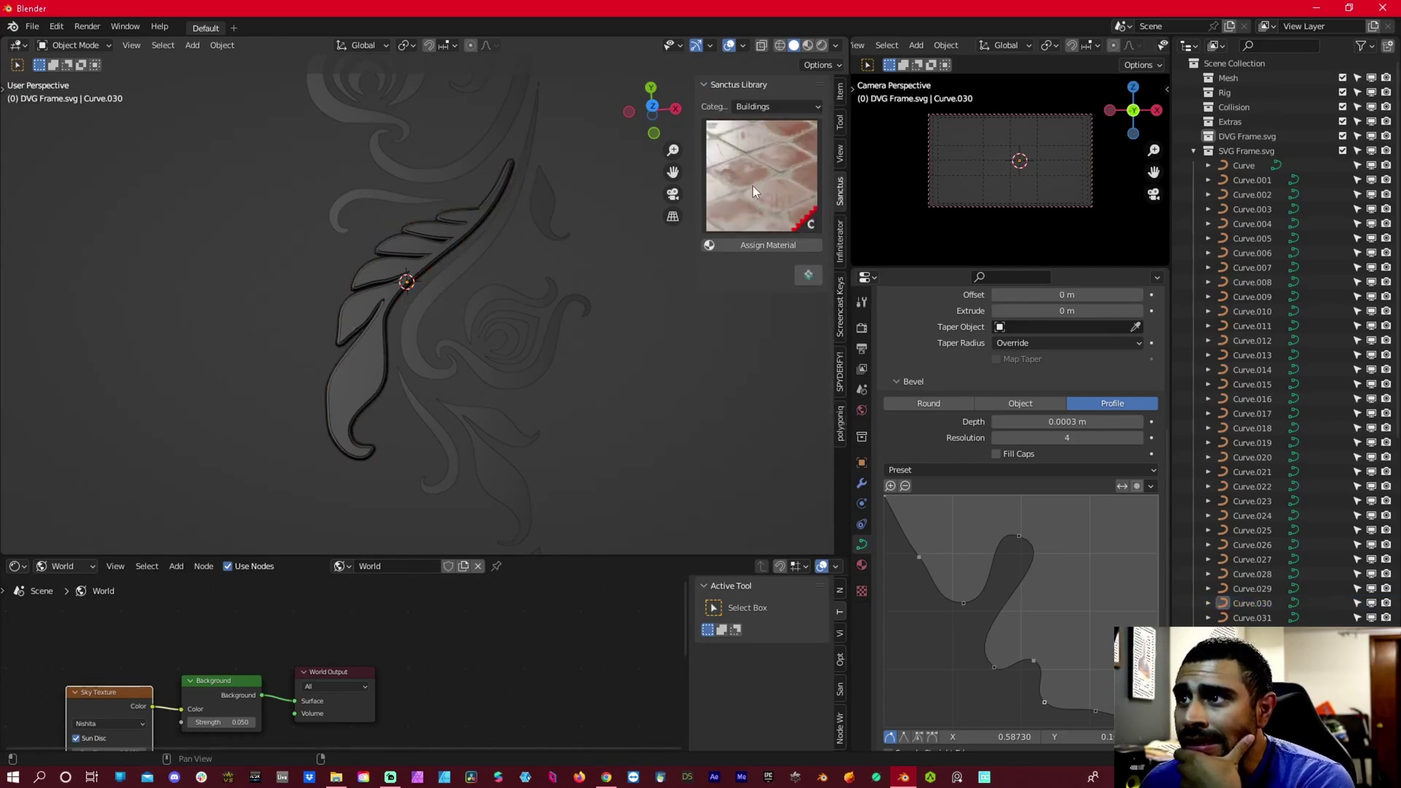
scroll(384, 253, up, 5)
middle_drag(322, 304, 376, 240)
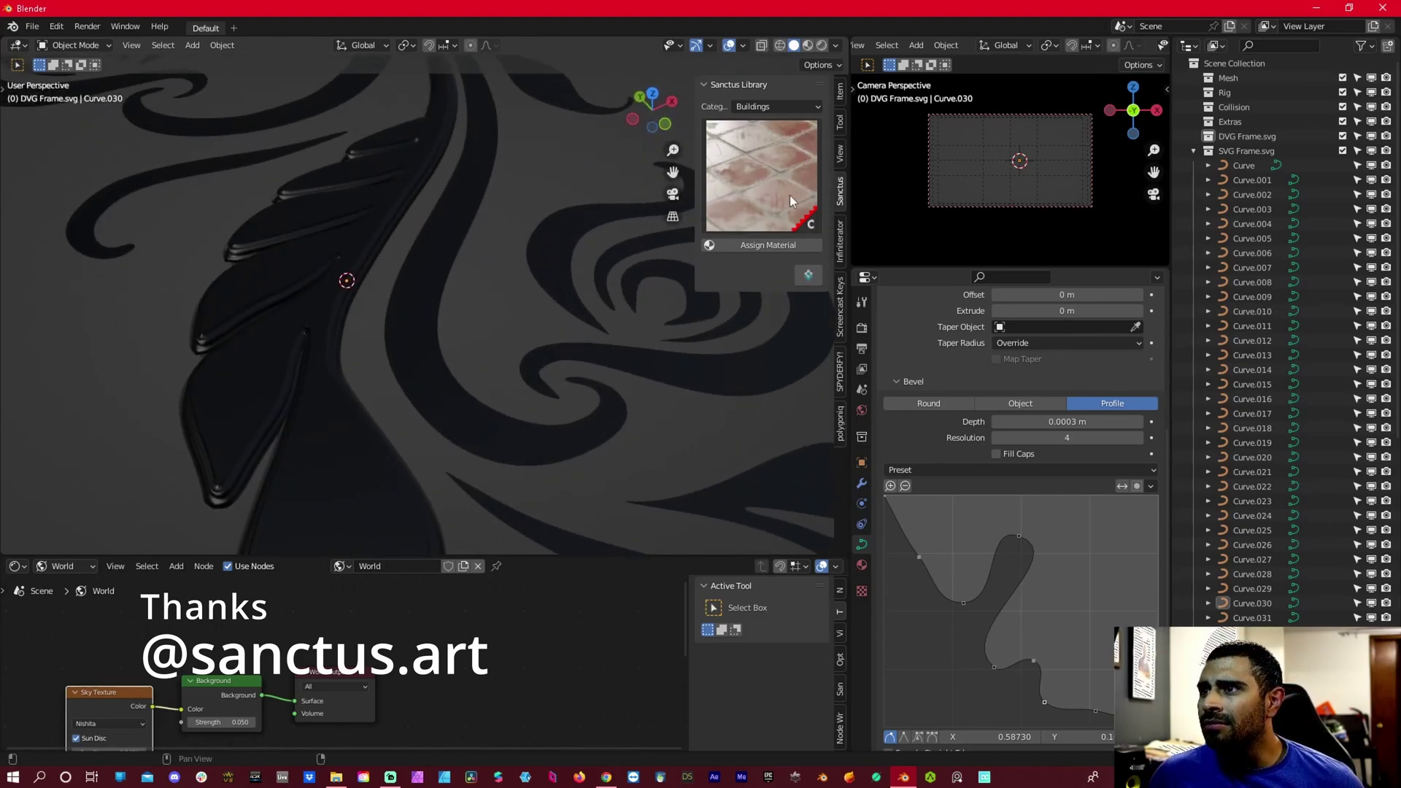
click(767, 193)
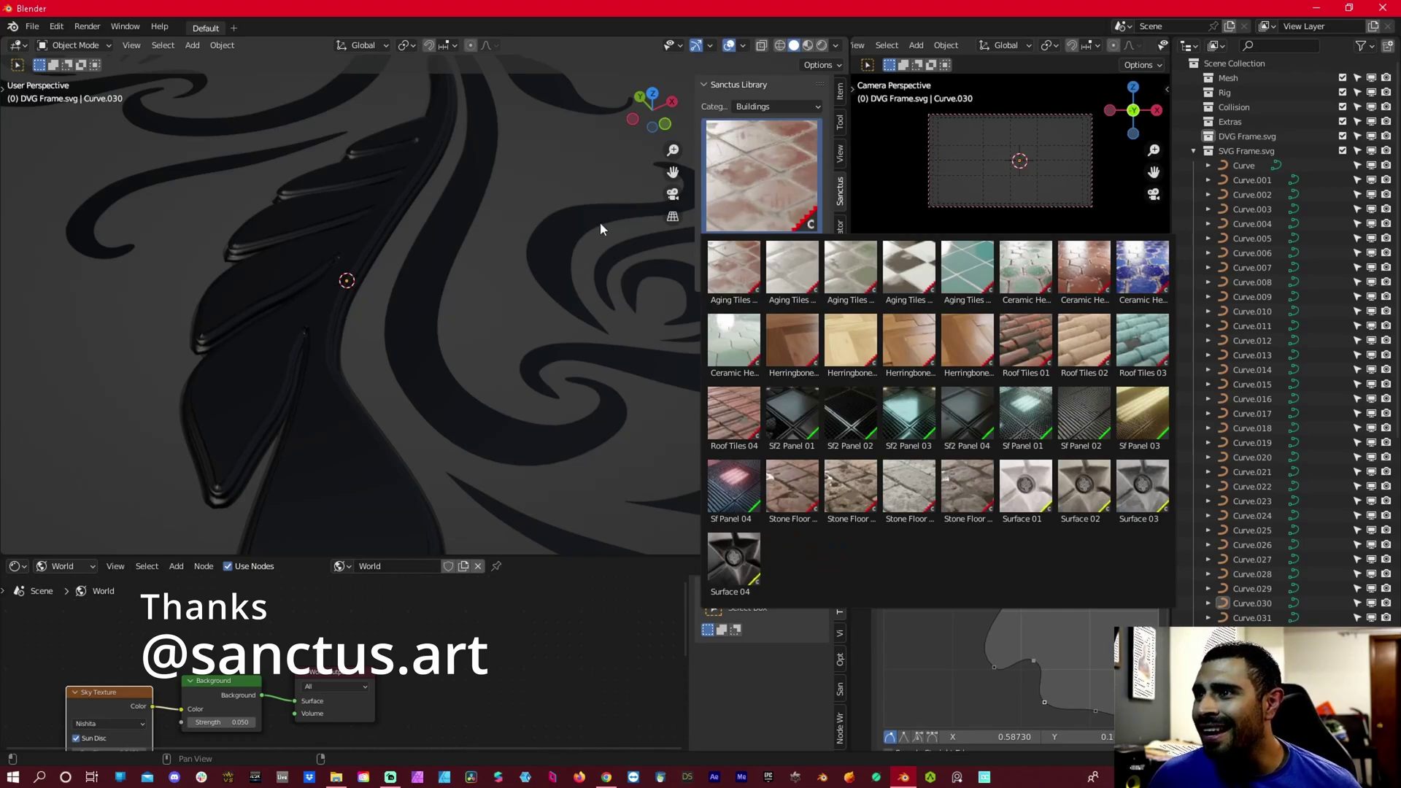
click(733, 268)
Assign the hexagon-patterned Arch Glass preset from the Glass category to the leaf curve.
click(769, 109)
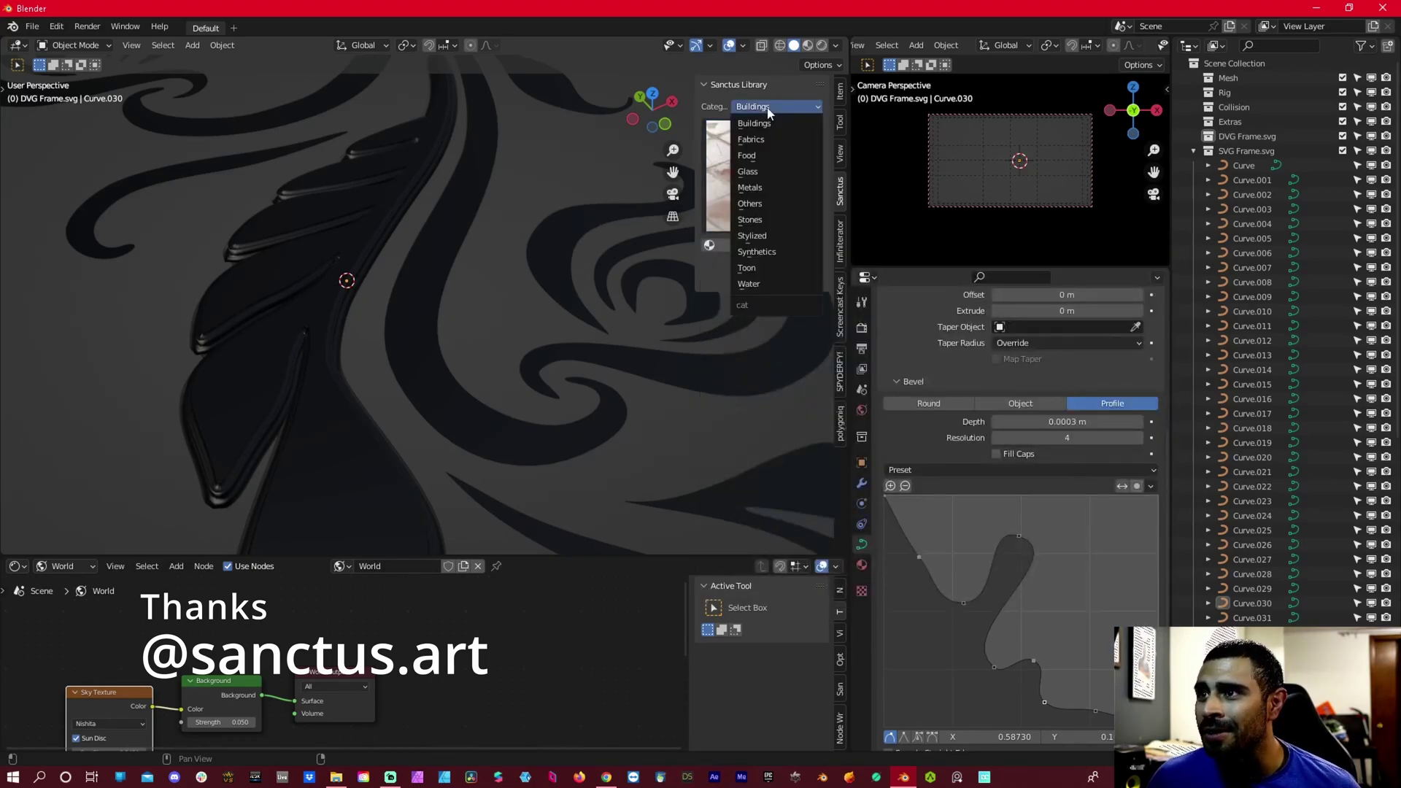
click(771, 187)
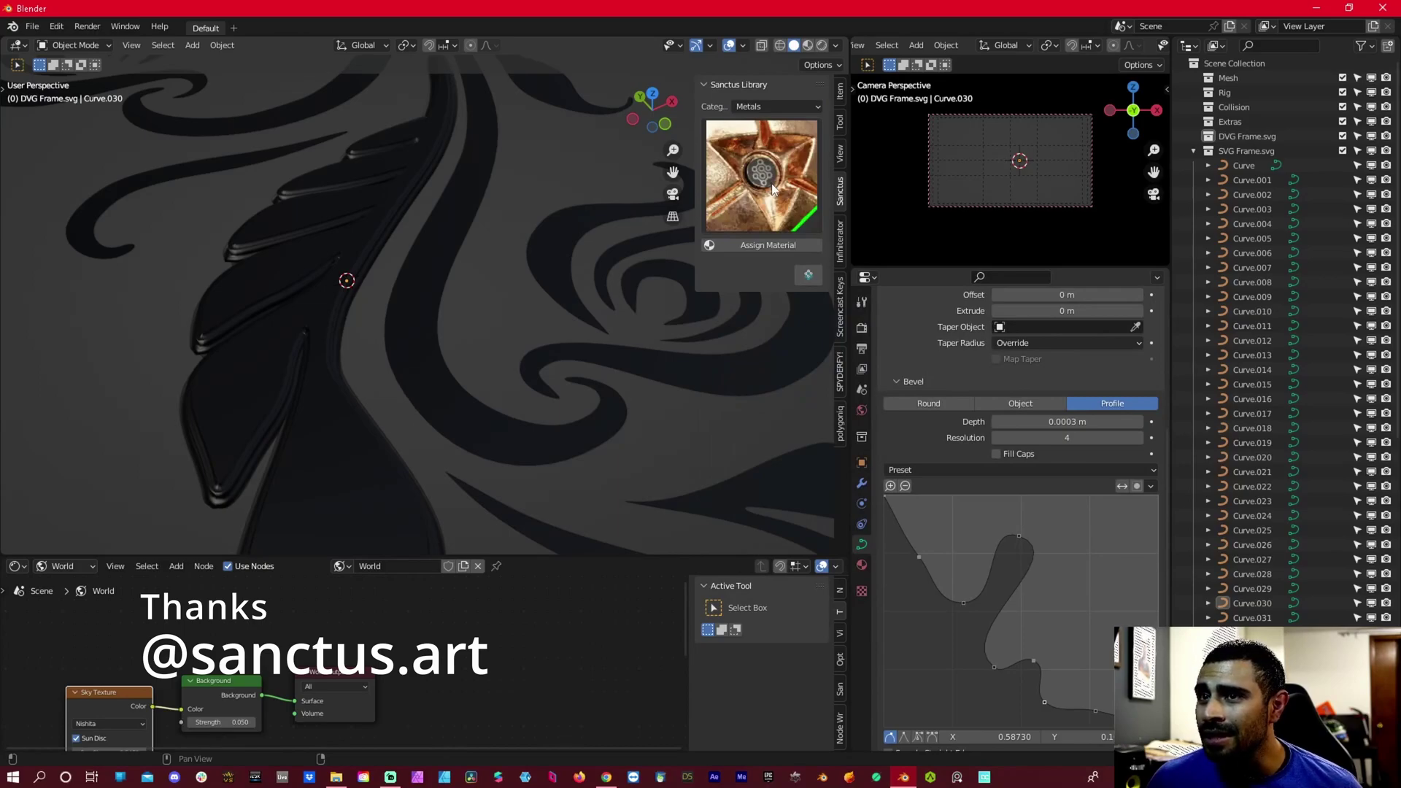
click(772, 106)
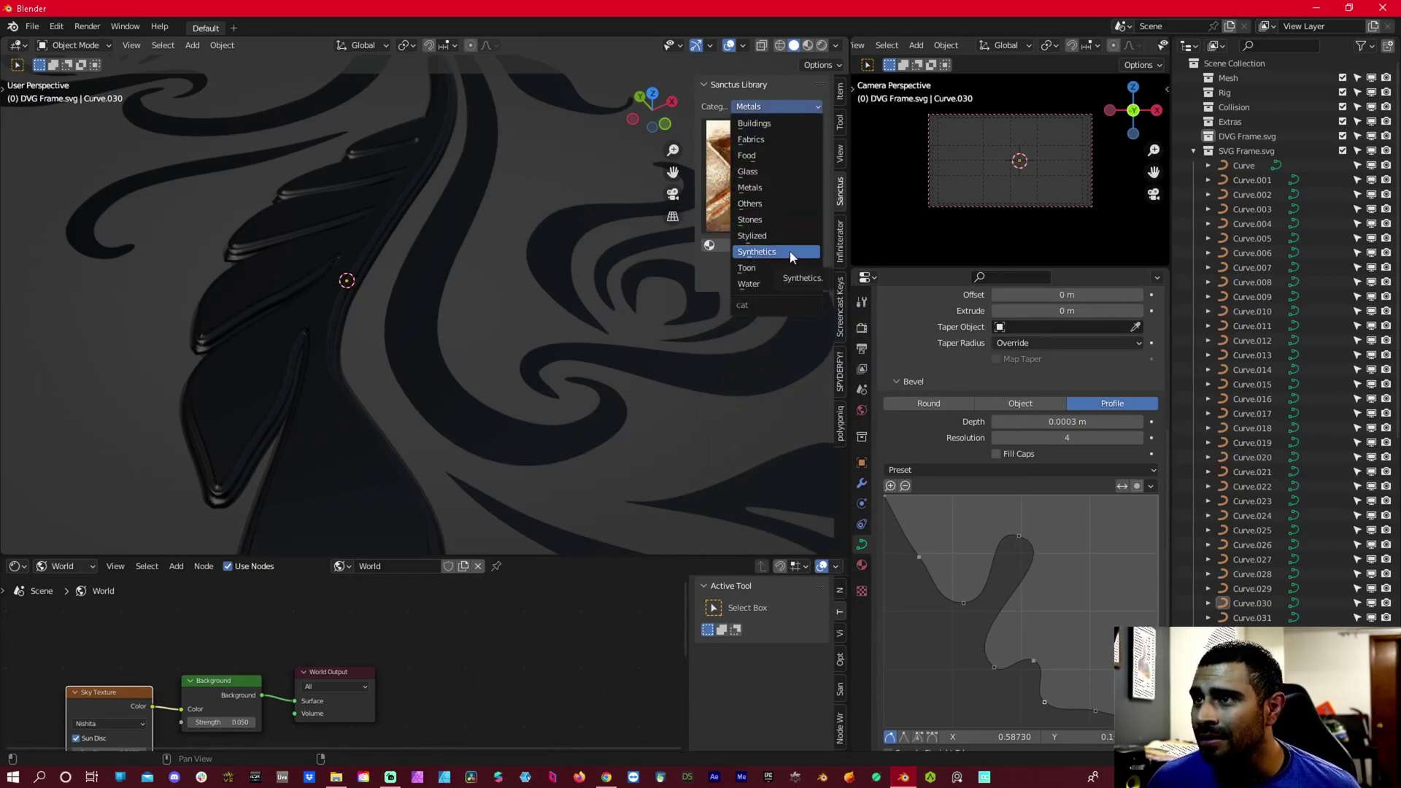
click(763, 188)
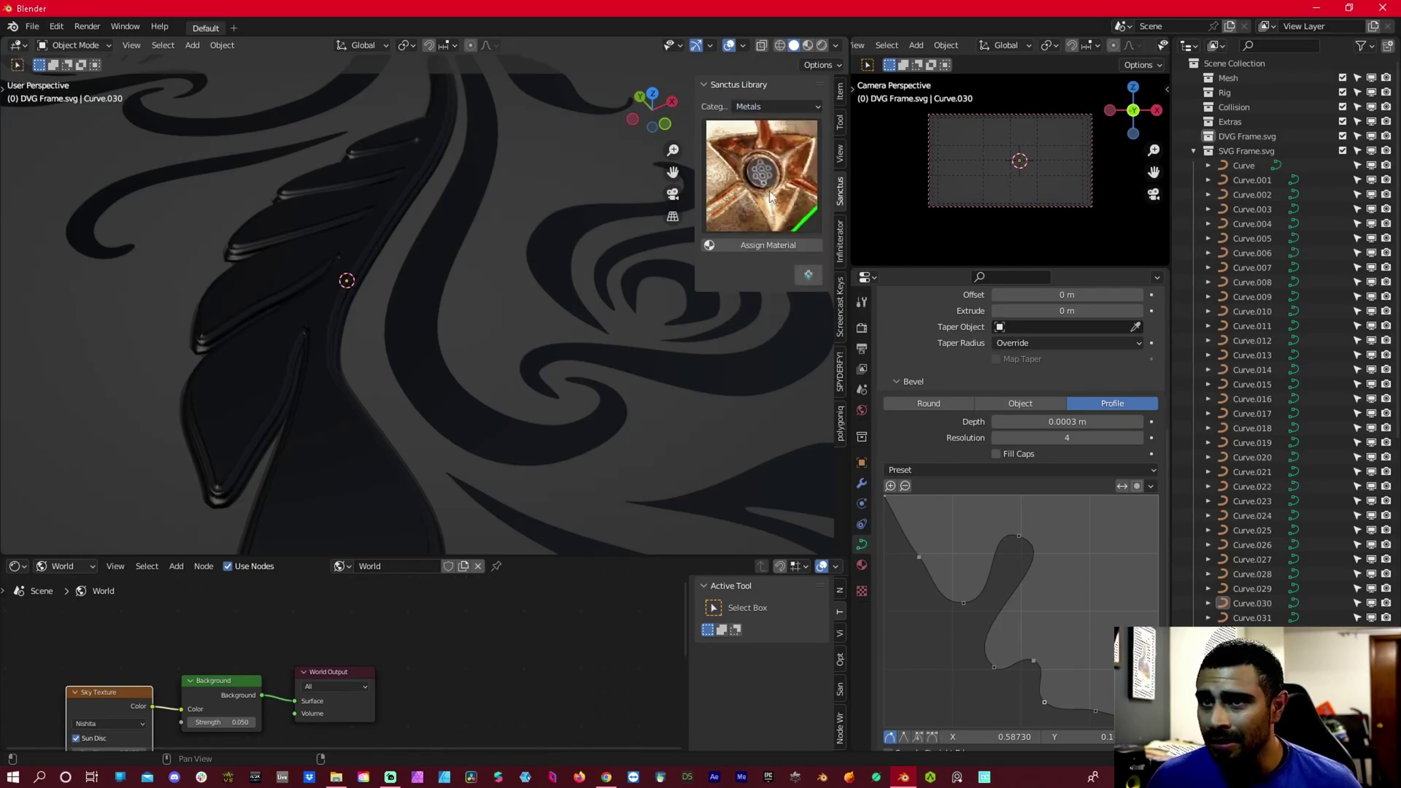
click(761, 110)
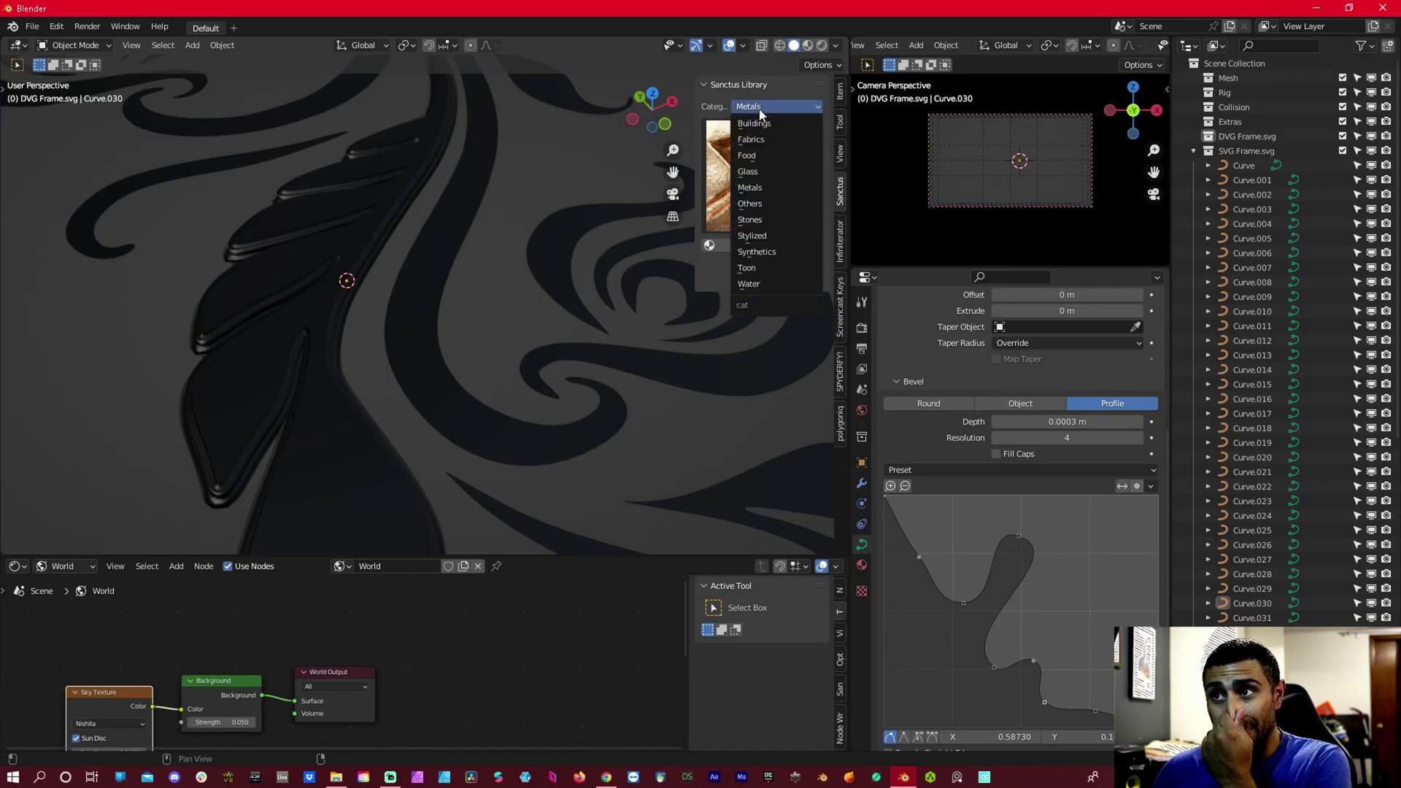
click(754, 172)
click(757, 187)
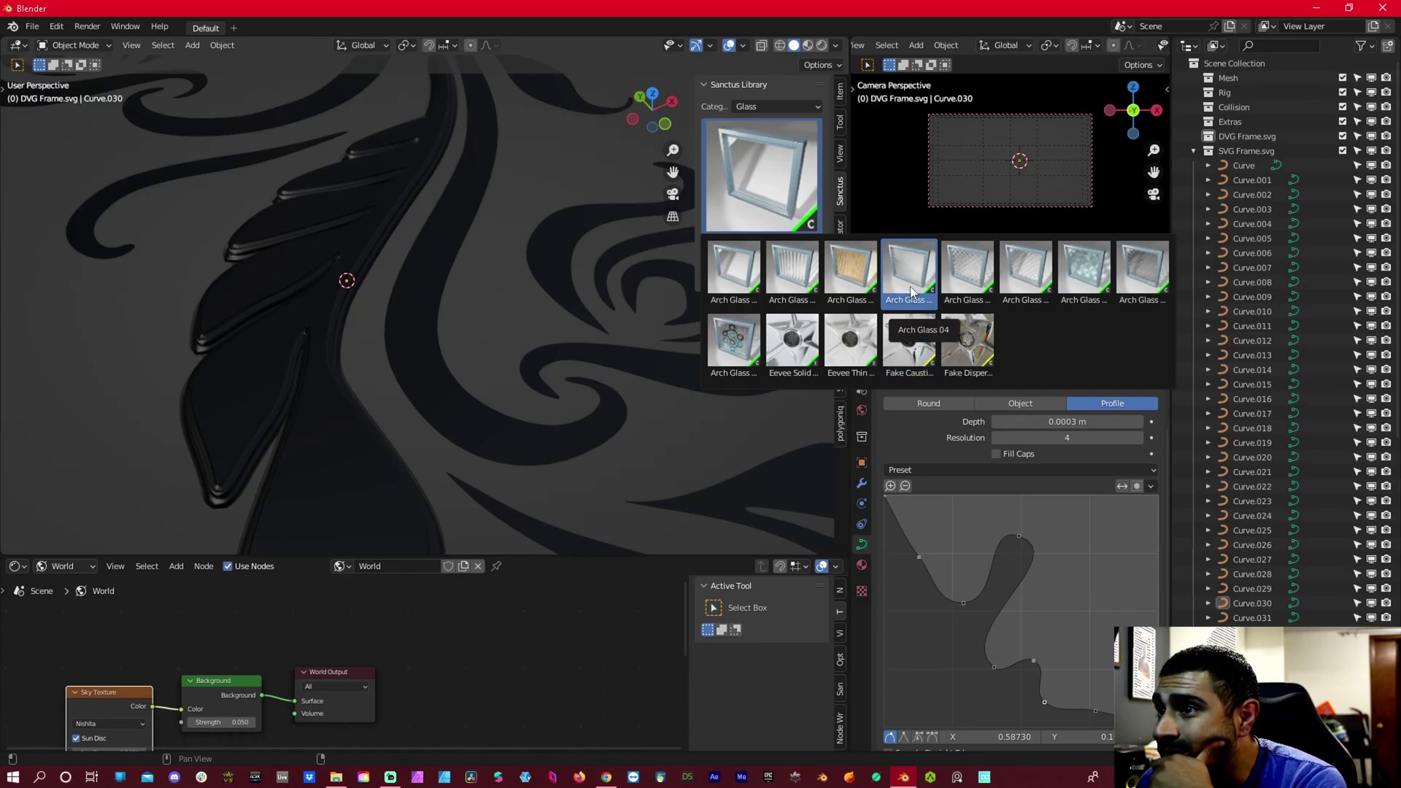
click(1083, 277)
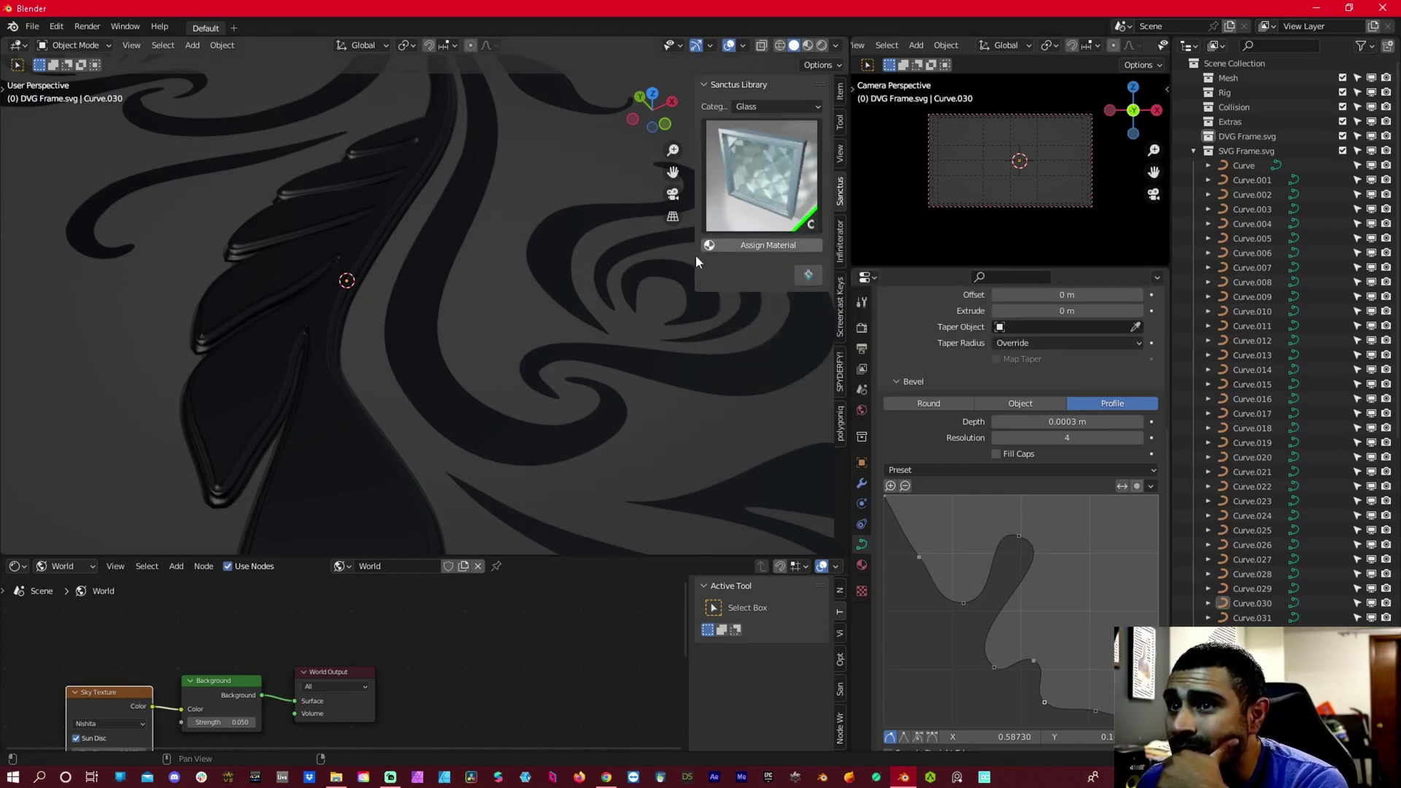
click(355, 260)
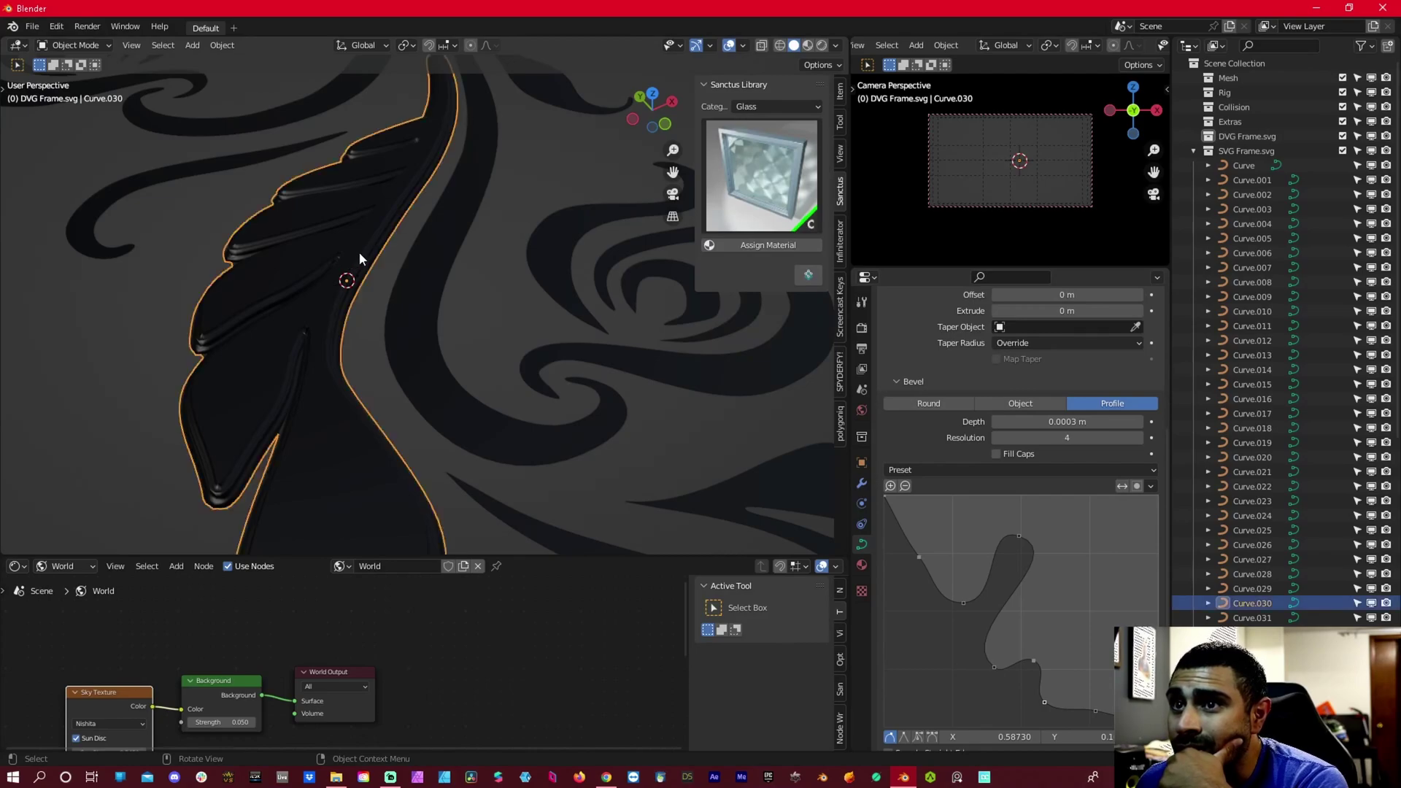
click(766, 245)
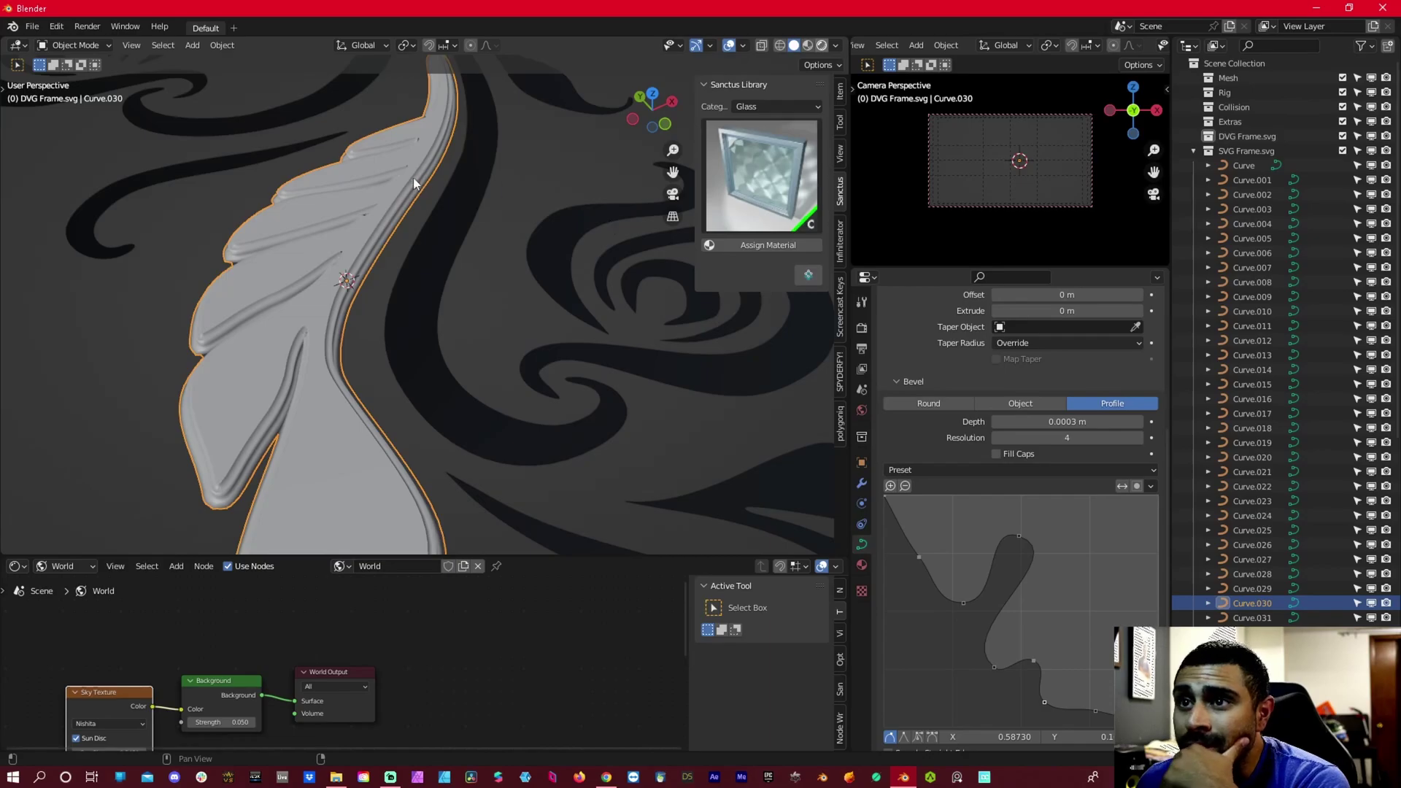
Switch to Rendered shading and orbit and zoom to inspect the translucent glass leaf.
key(z)
mouse_move(312, 192)
middle_down()
mouse_move(357, 264)
mouse_move(471, 245)
mouse_move(484, 154)
mouse_move(590, 134)
mouse_move(566, 313)
mouse_move(521, 318)
mouse_move(547, 380)
mouse_move(485, 321)
mouse_move(512, 198)
mouse_move(818, 270)
mouse_move(23, 330)
mouse_move(804, 317)
mouse_move(676, 331)
mouse_move(462, 302)
mouse_move(449, 329)
mouse_move(474, 405)
mouse_move(563, 387)
mouse_move(568, 362)
mouse_move(474, 327)
mouse_move(476, 368)
mouse_move(506, 326)
mouse_move(509, 279)
mouse_move(541, 265)
mouse_move(500, 297)
mouse_move(499, 338)
middle_up()
scroll(547, 379, down, 6)
scroll(498, 294, up, 5)
scroll(466, 353, up, 6)
scroll(540, 269, down, 5)
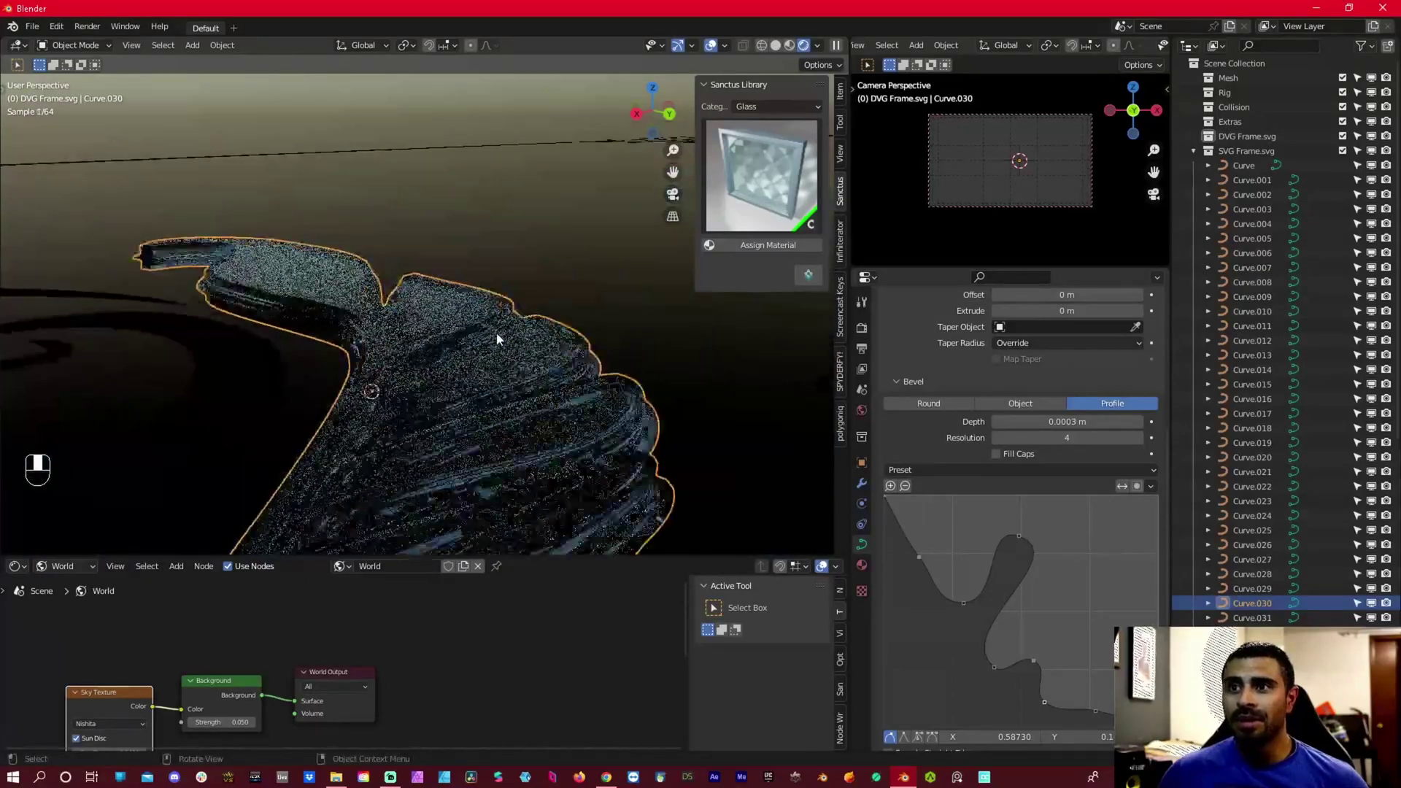
scroll(497, 338, up, 2)
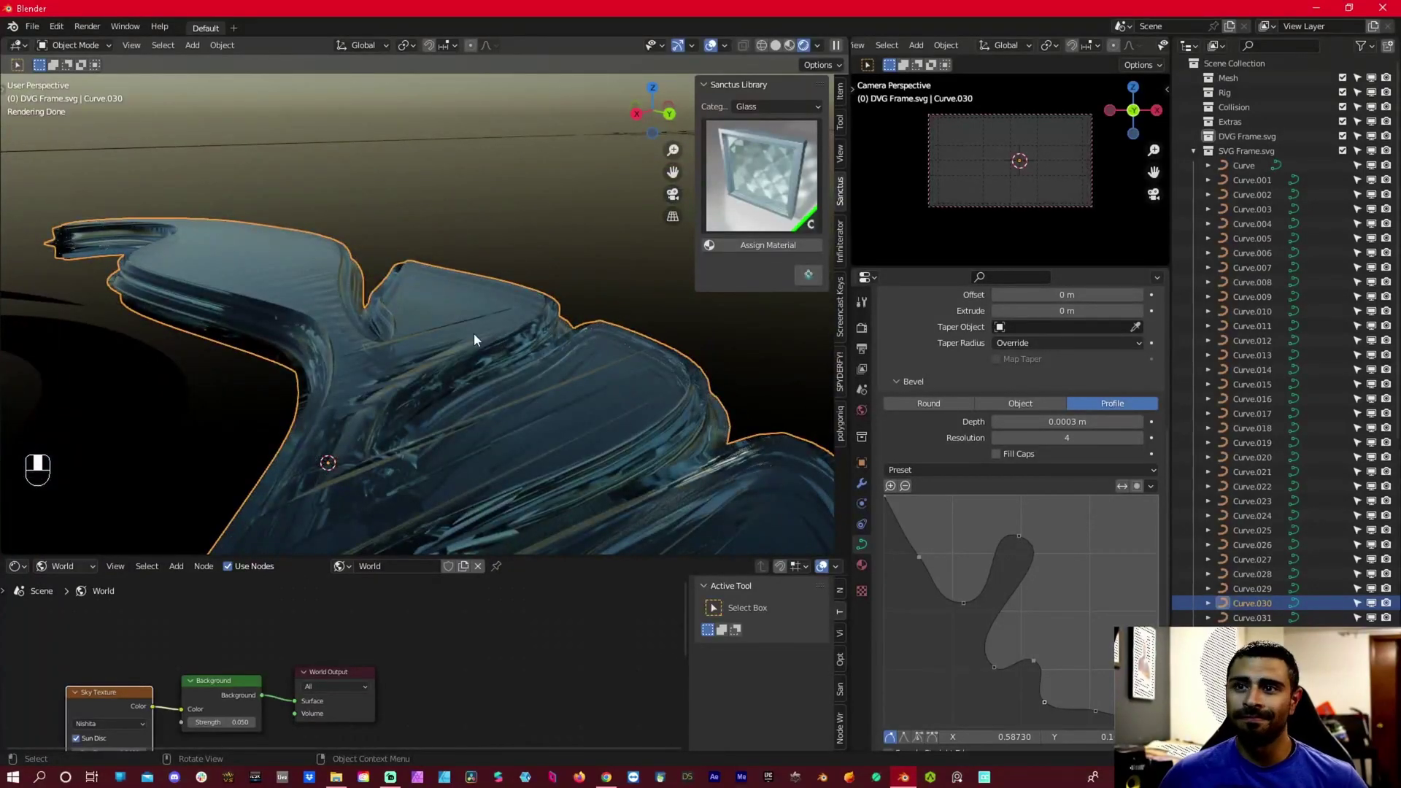